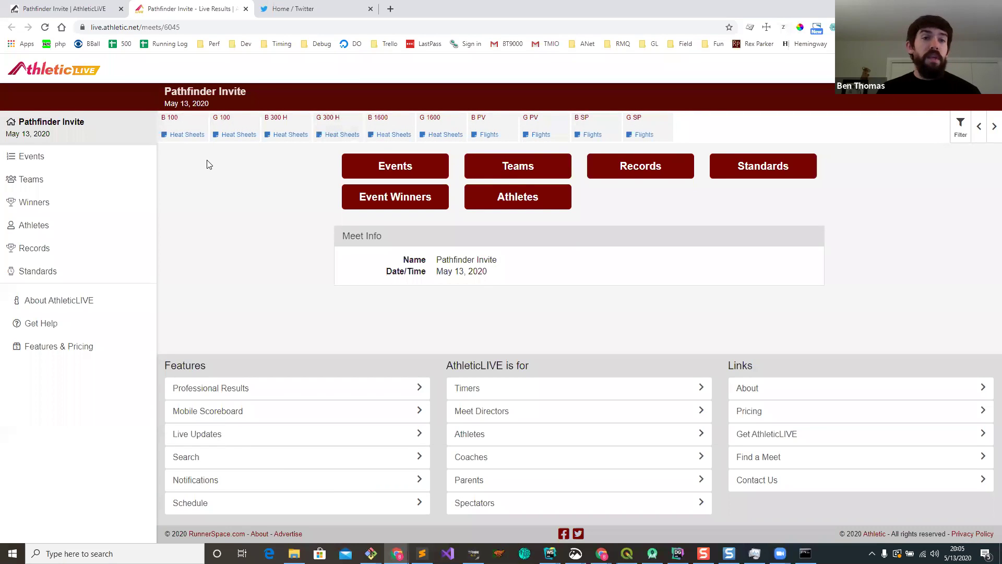
Step: Switch to the Pathfinder Invite admin tab and open its Edit meet form
click(75, 11)
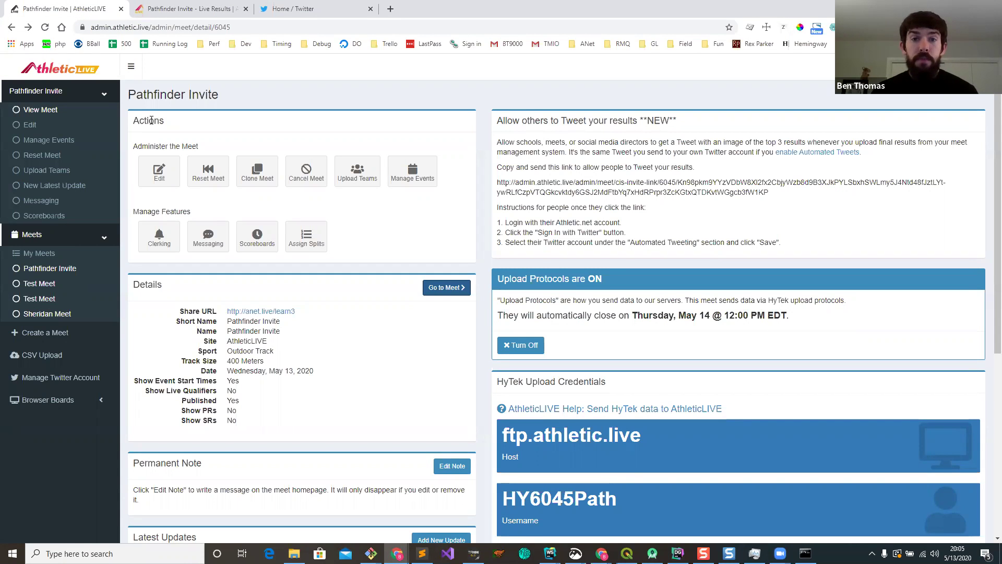
click(159, 178)
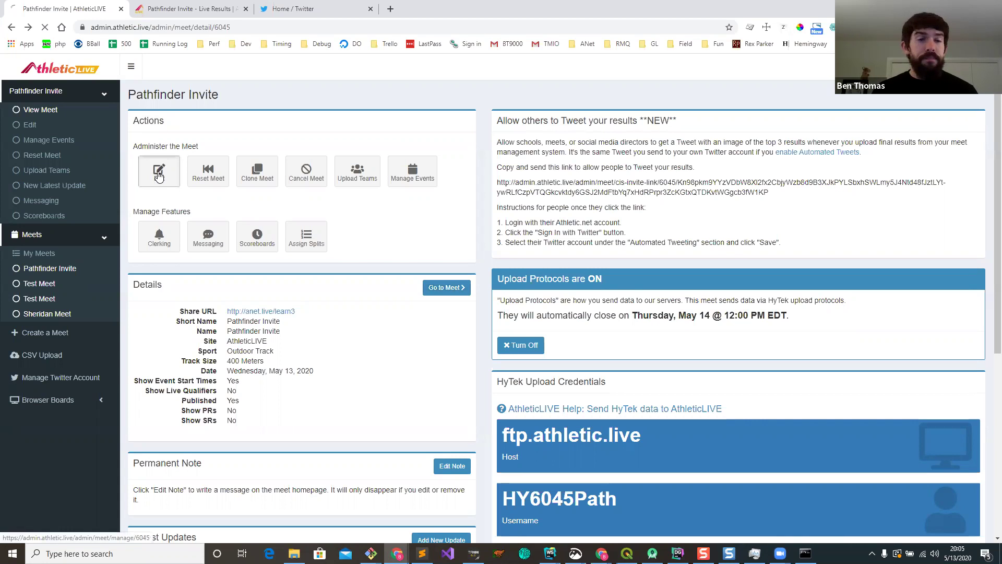
Step: Scroll the Edit Meet form past Statistics down to Protest Management
scroll(632, 183, down, 1)
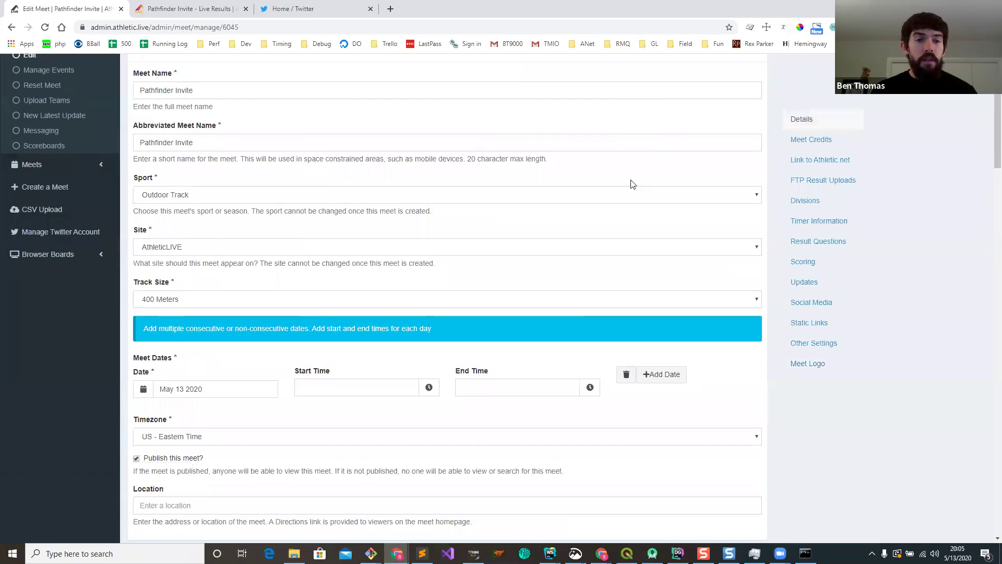
scroll(631, 184, down, 7)
scroll(987, 215, down, 16)
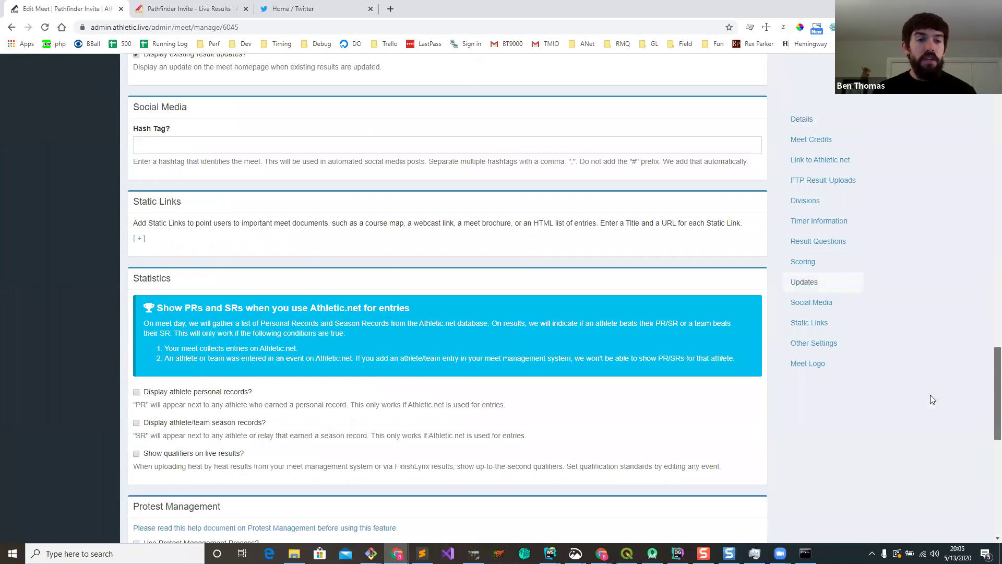
scroll(925, 429, down, 6)
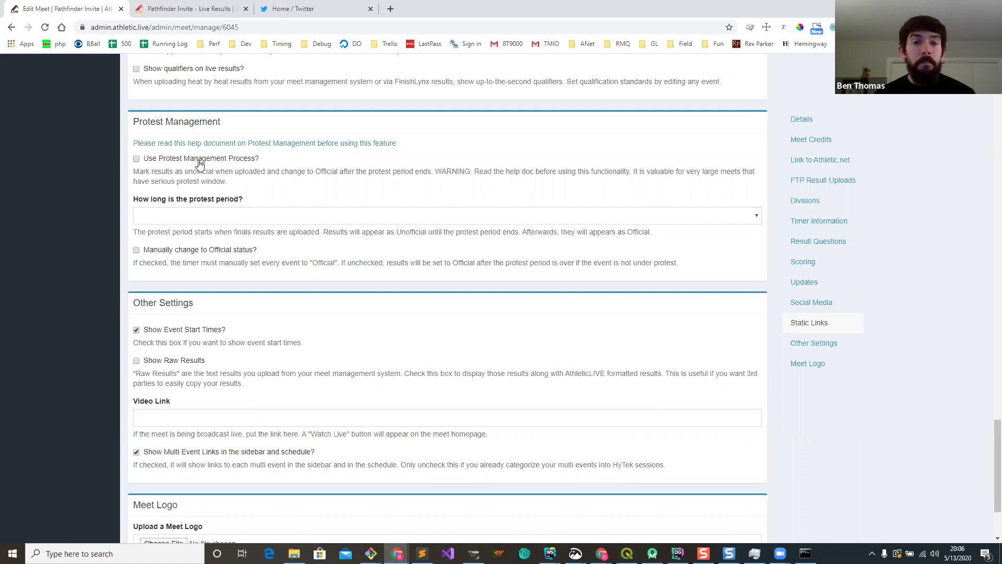
Step: Tick 'Use Protest Management Process?' with a 15-minute protest period and save the Pathfinder Invite meet
click(200, 159)
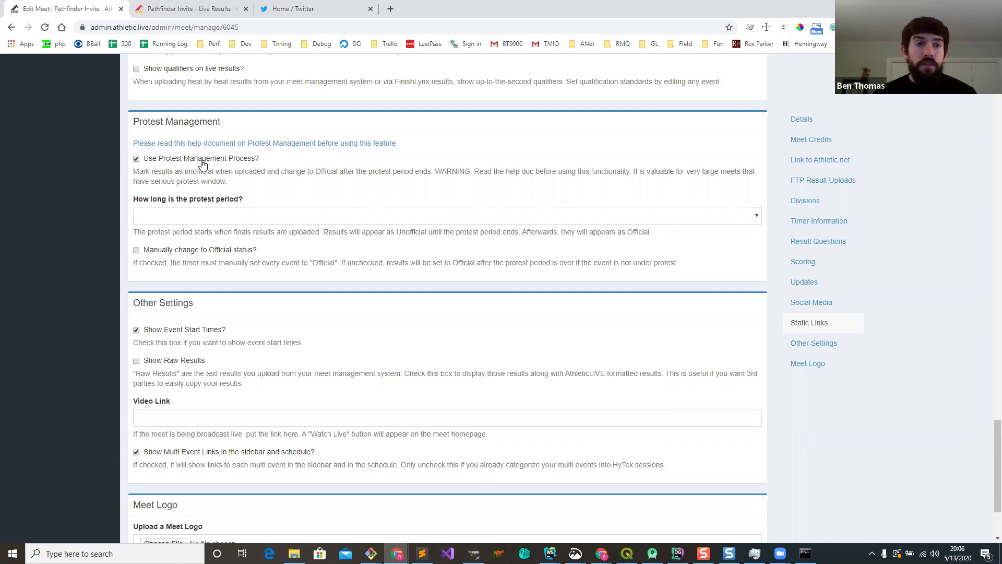
click(195, 9)
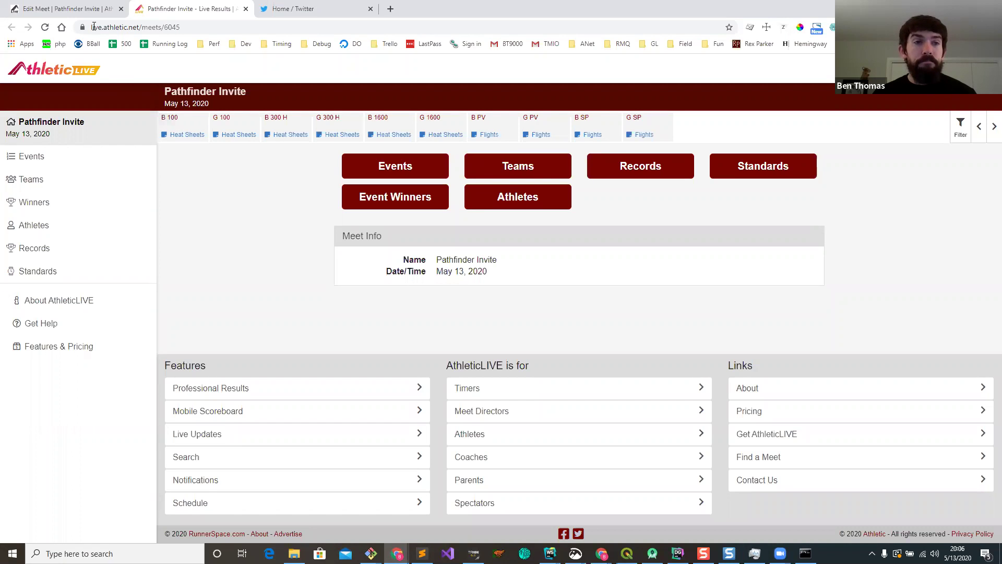
click(85, 12)
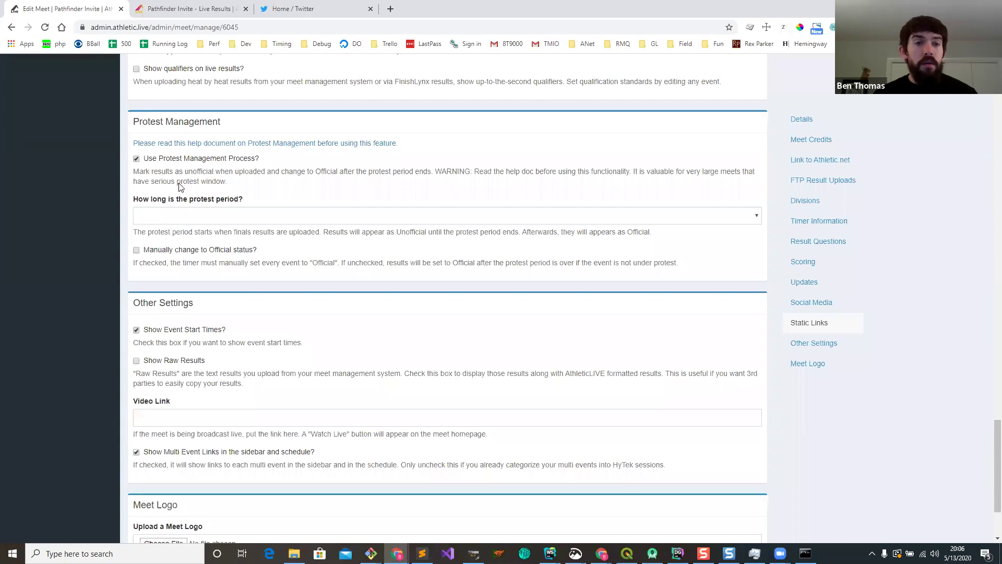
click(193, 216)
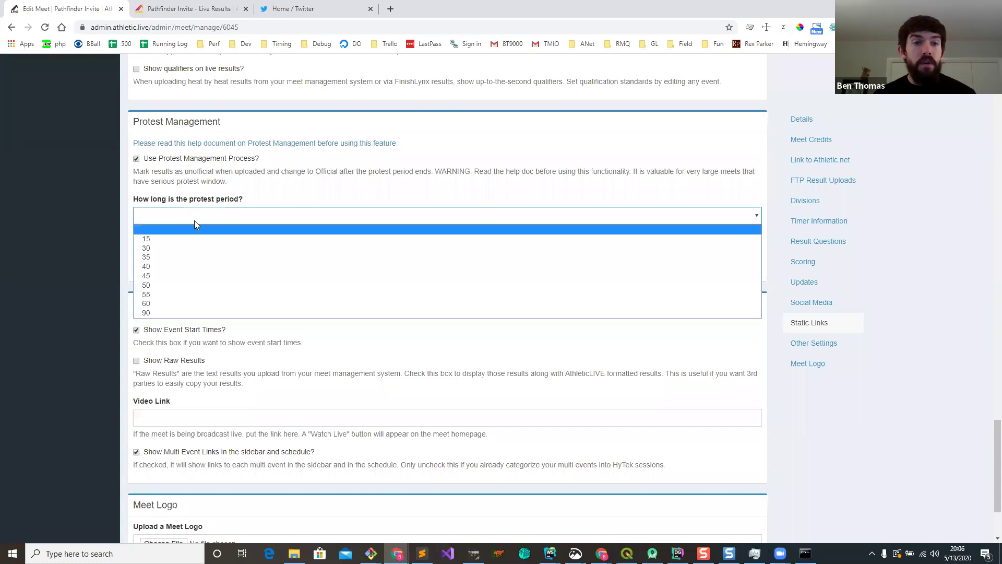
click(169, 246)
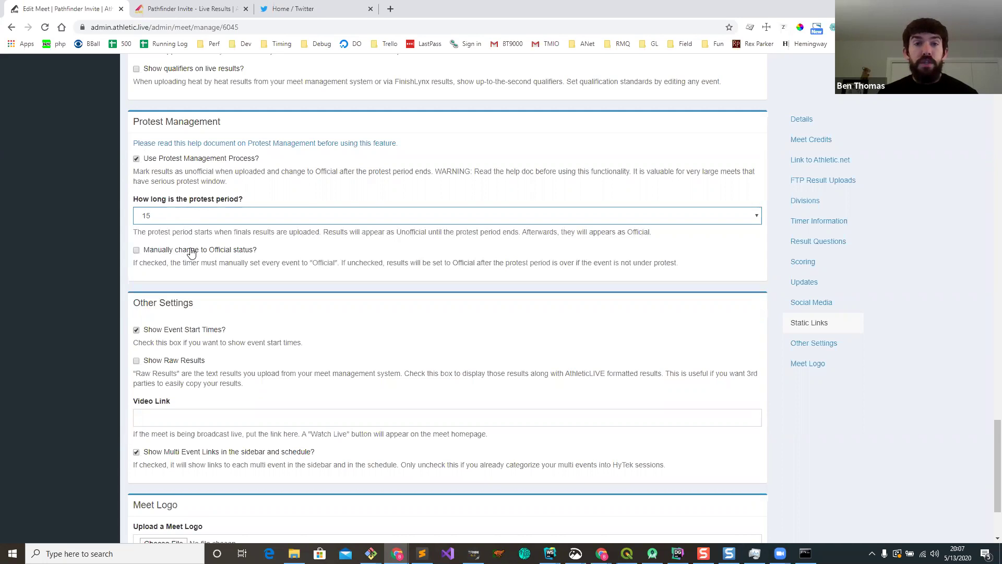
drag(256, 253, 286, 250)
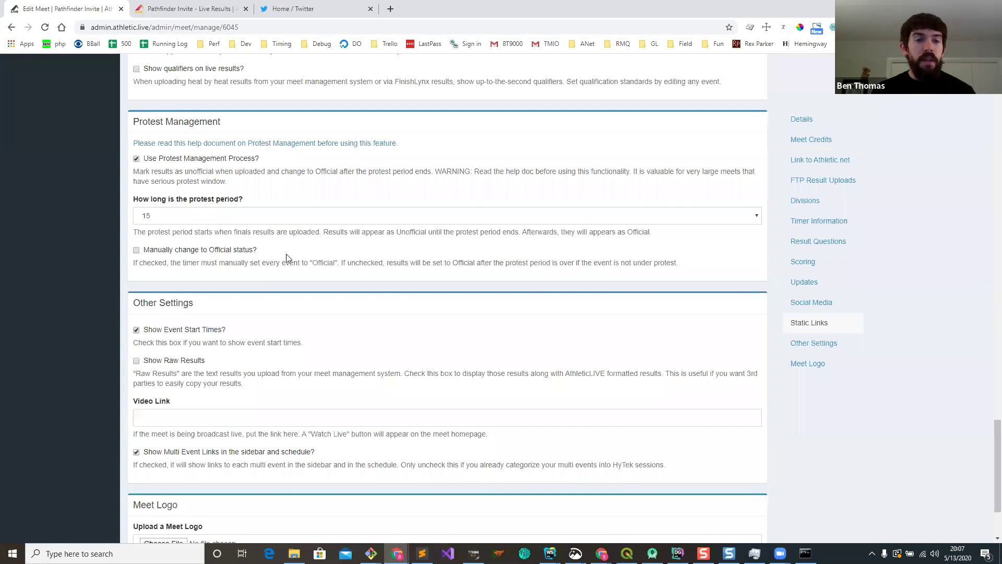
scroll(255, 284, down, 3)
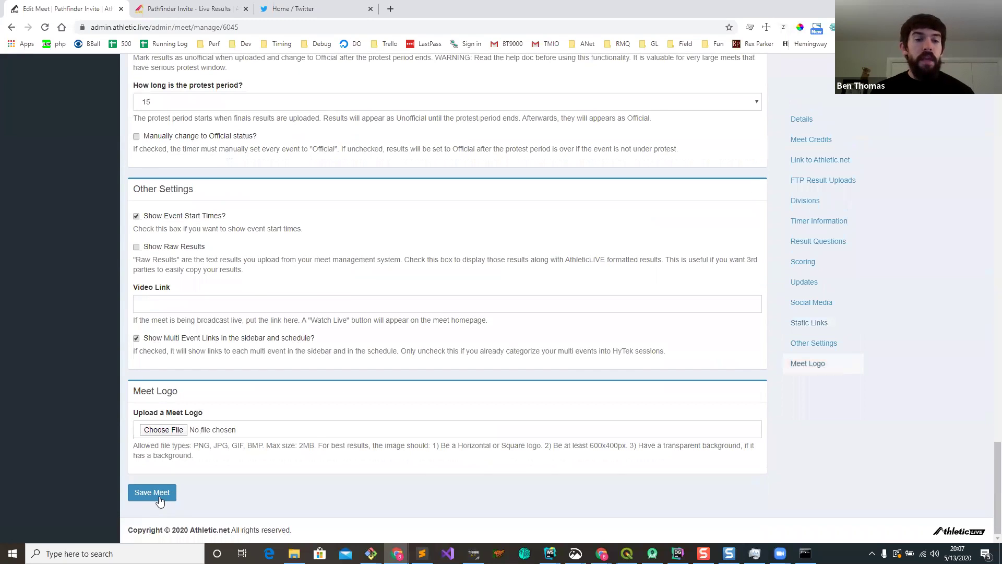
click(152, 492)
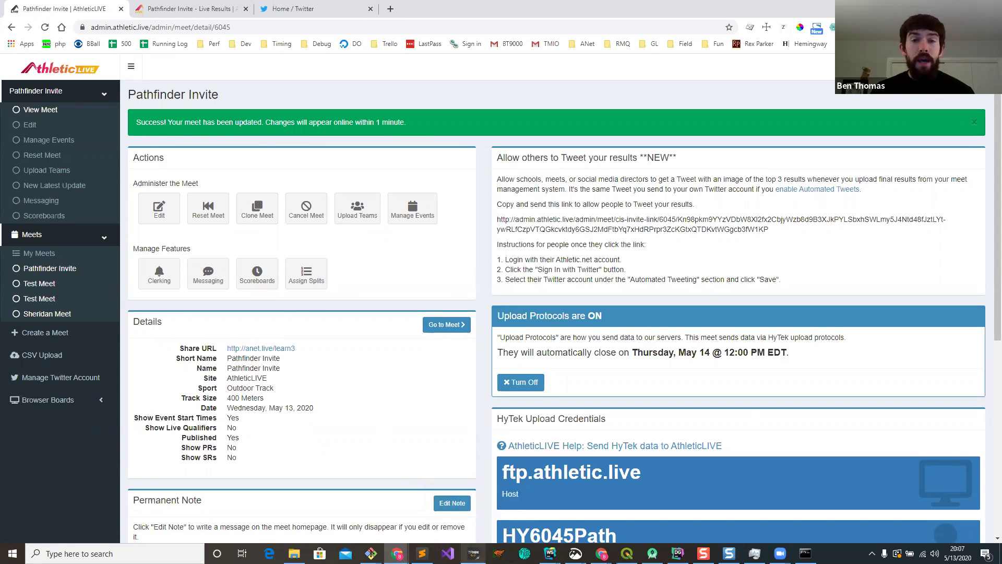
mouse_move(473, 553)
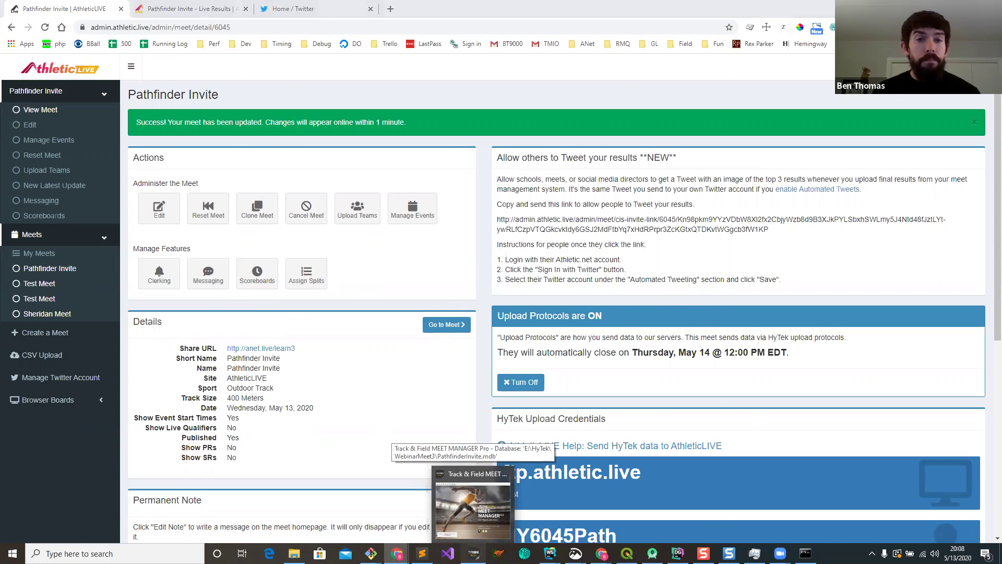
Step: Enter Girls Pole Vault finals marks NH, NH, 2000, 2500 and 3000 in Meet Manager
click(473, 509)
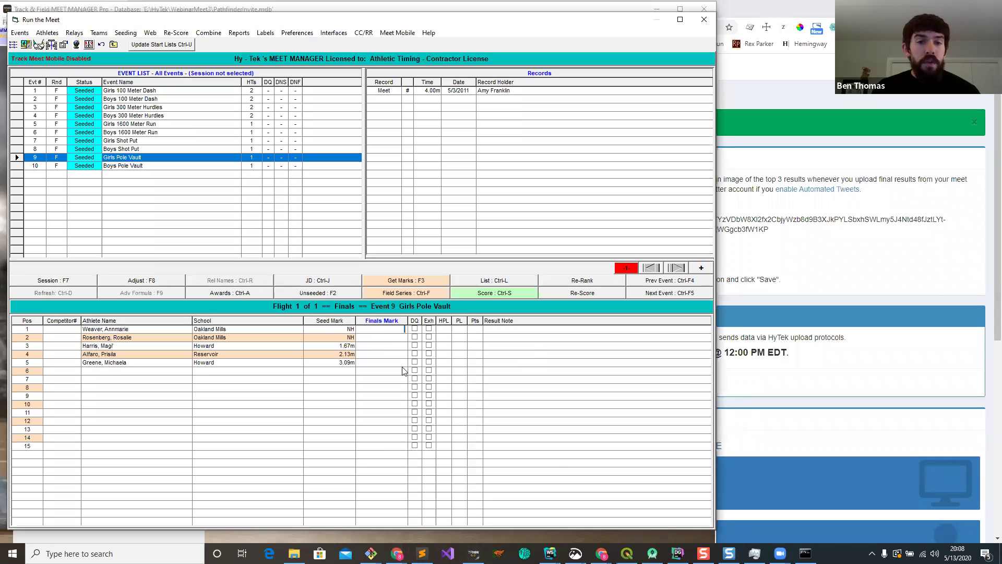
text(NH)
key(Return)
text(NH)
key(Return)
text(2000)
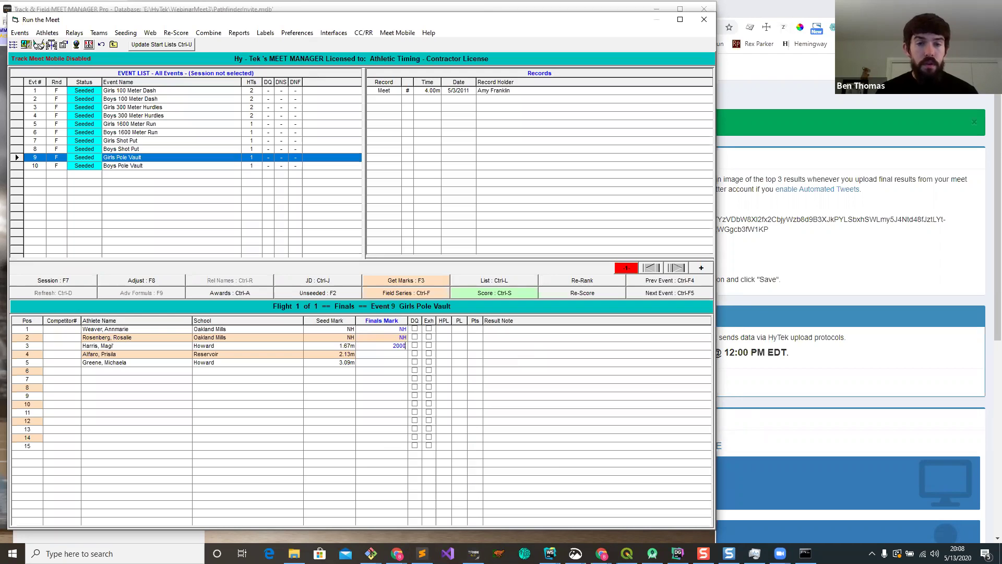
key(Return)
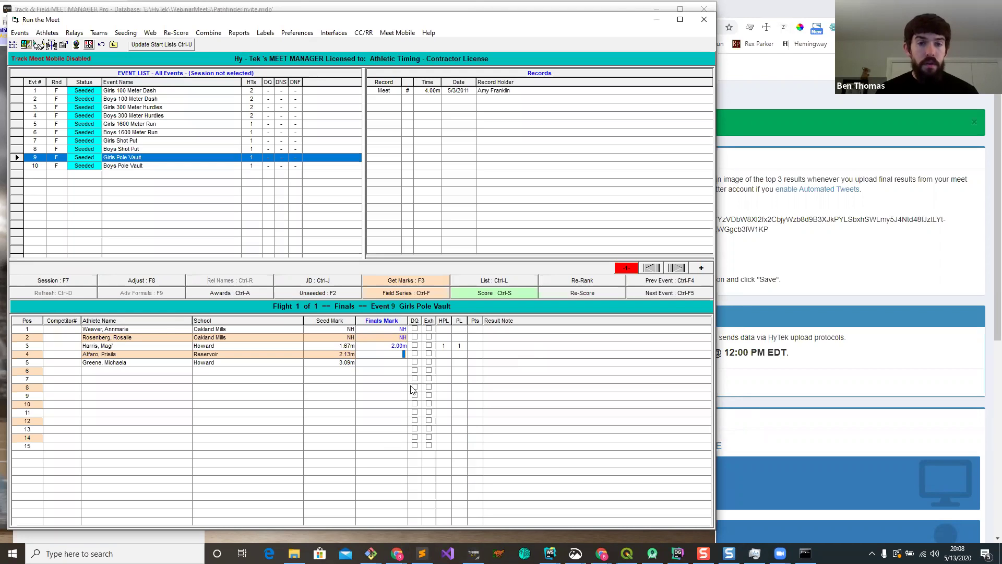
text(2500)
key(Return)
text(3000)
key(Return)
Step: Finish mark entry so Girls Pole Vault scores with points 10, 8, 6
click(505, 293)
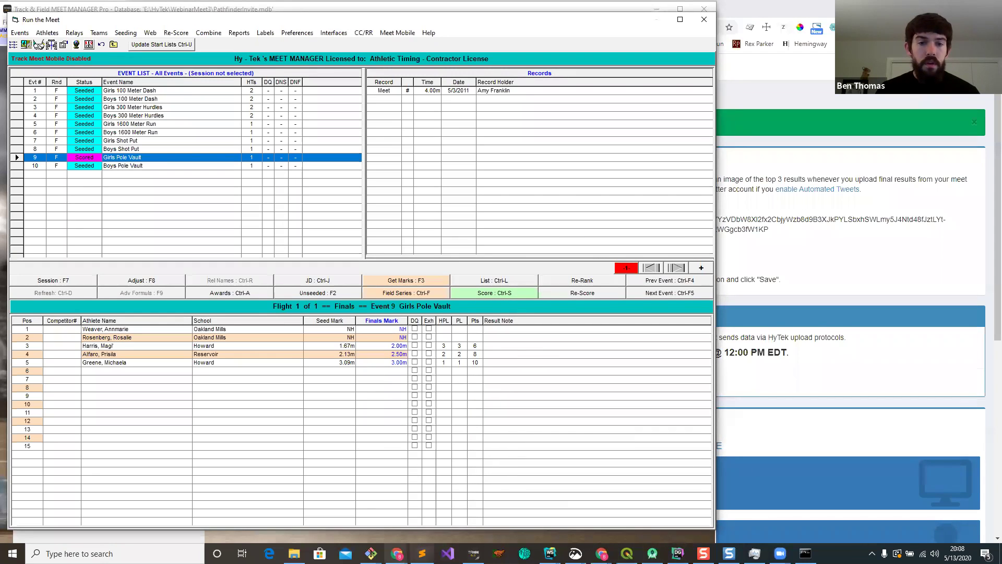
mouse_move(396, 552)
click(556, 506)
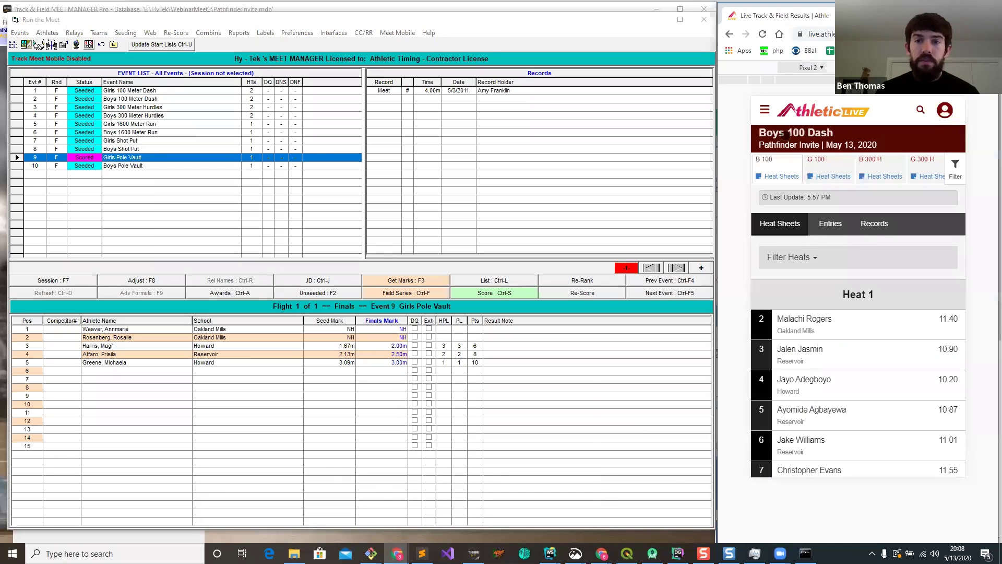
Step: Open the Pathfinder Invite live page and view the G PV Unofficial results
click(797, 134)
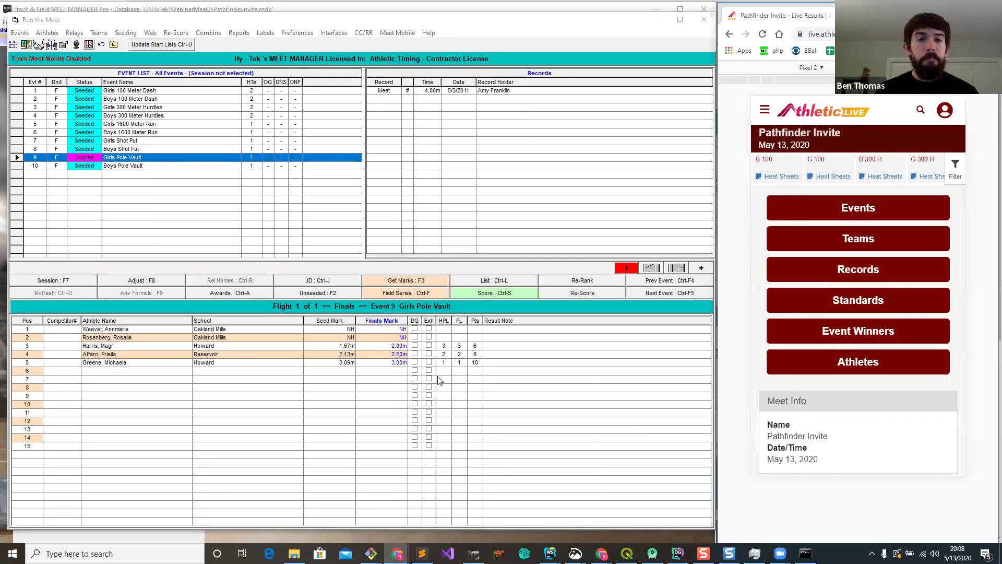
click(383, 389)
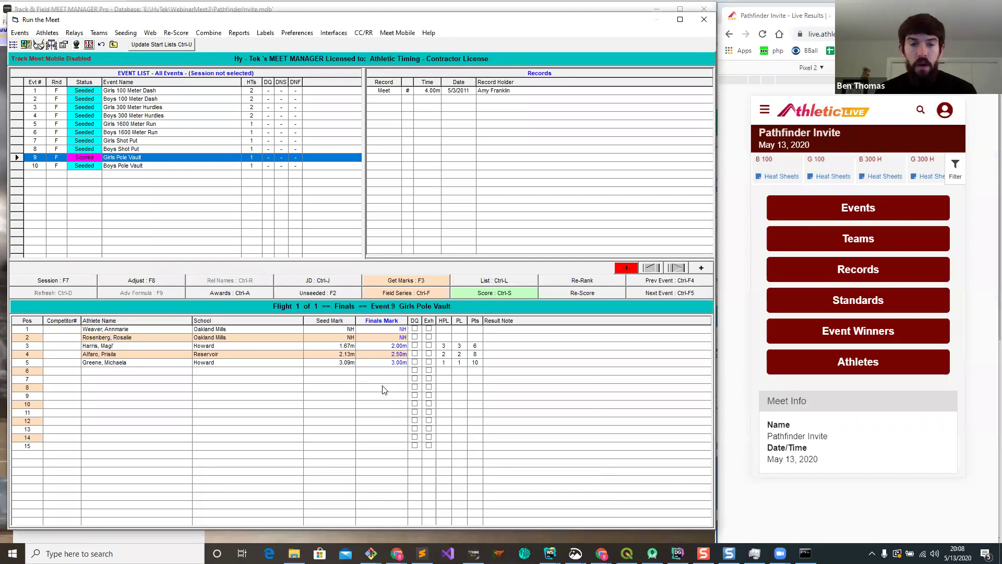
drag(874, 176, 821, 169)
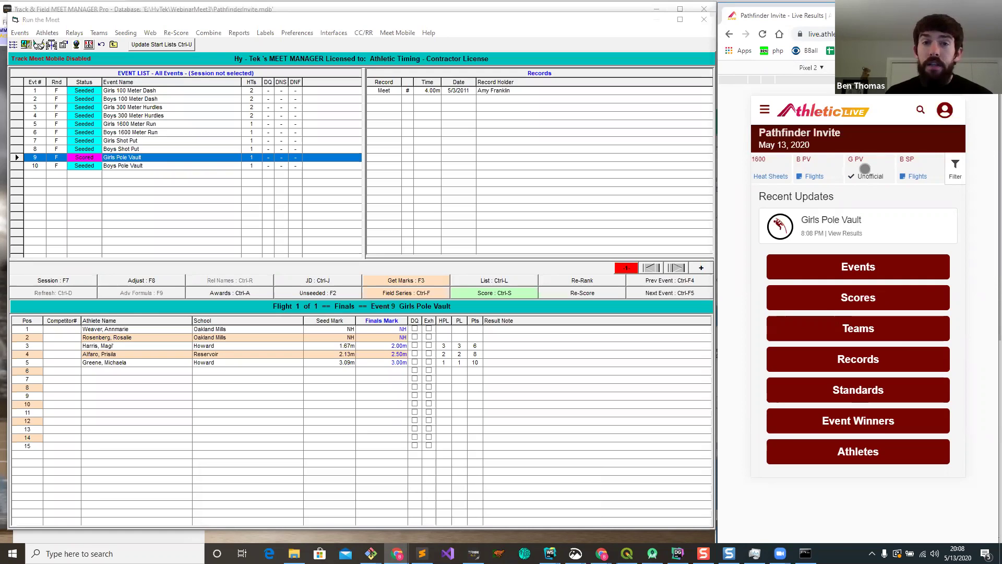
click(865, 168)
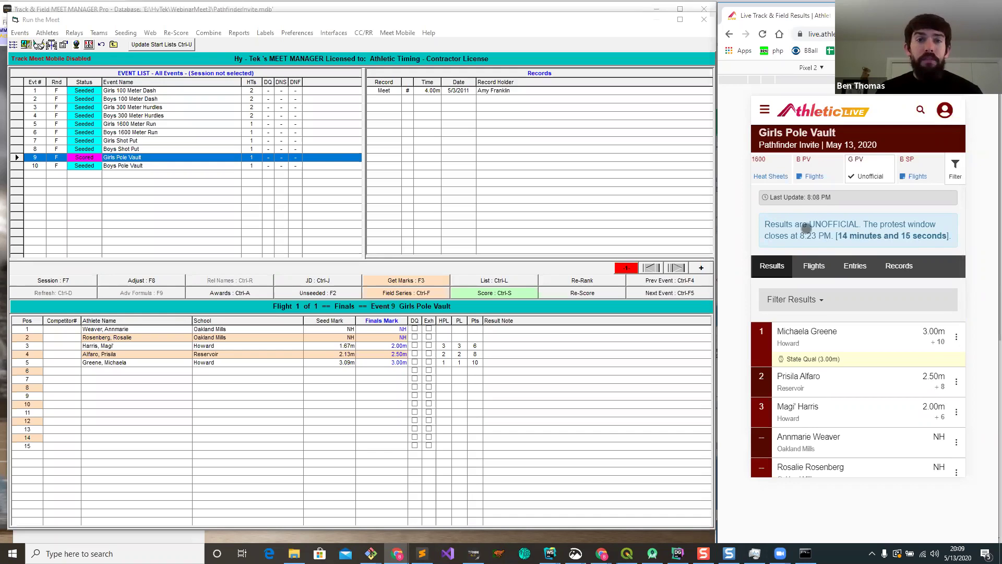
mouse_move(397, 553)
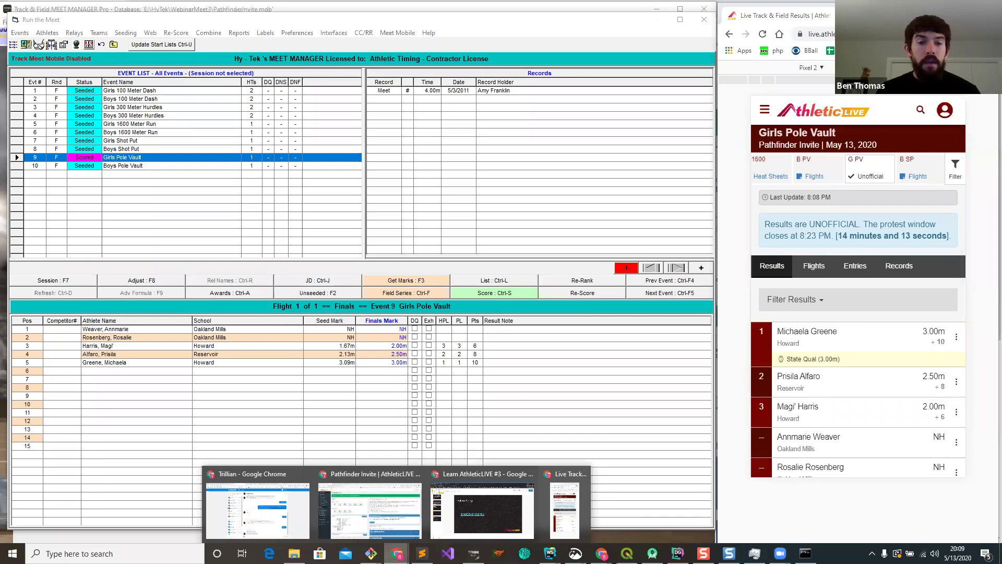
click(369, 505)
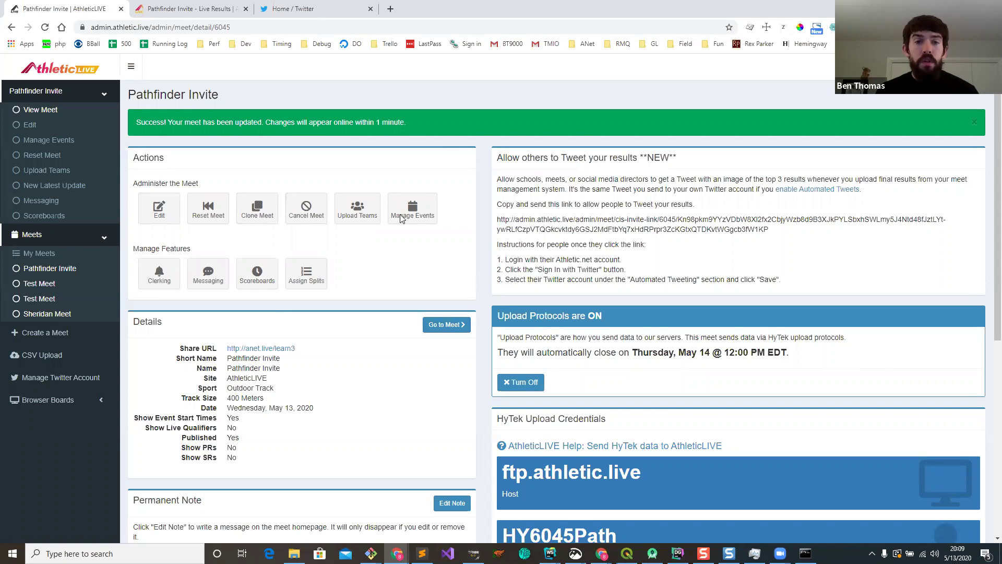
Step: From Manage Events, choose Change Status in the Girls Pole Vault actions menu
click(421, 211)
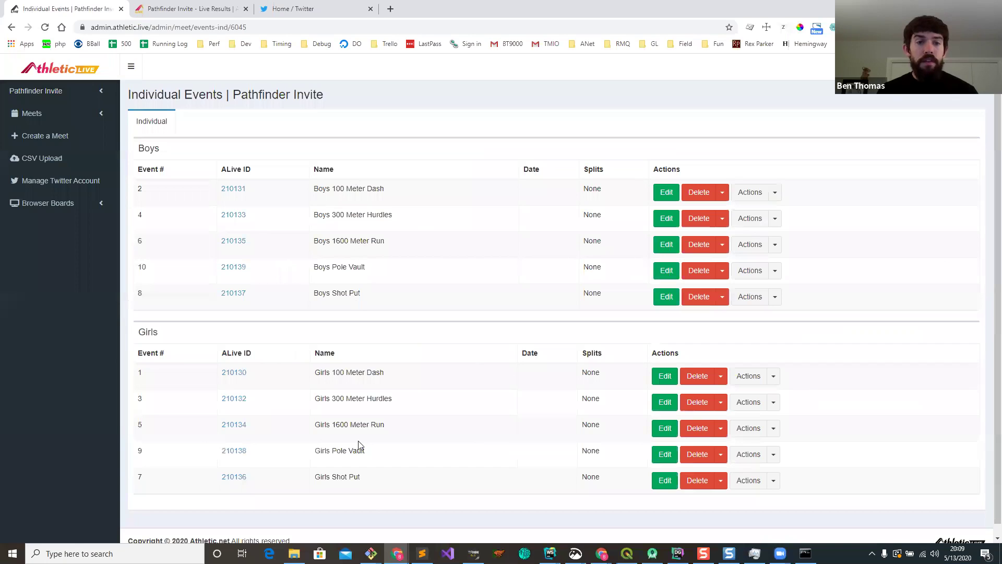
click(774, 461)
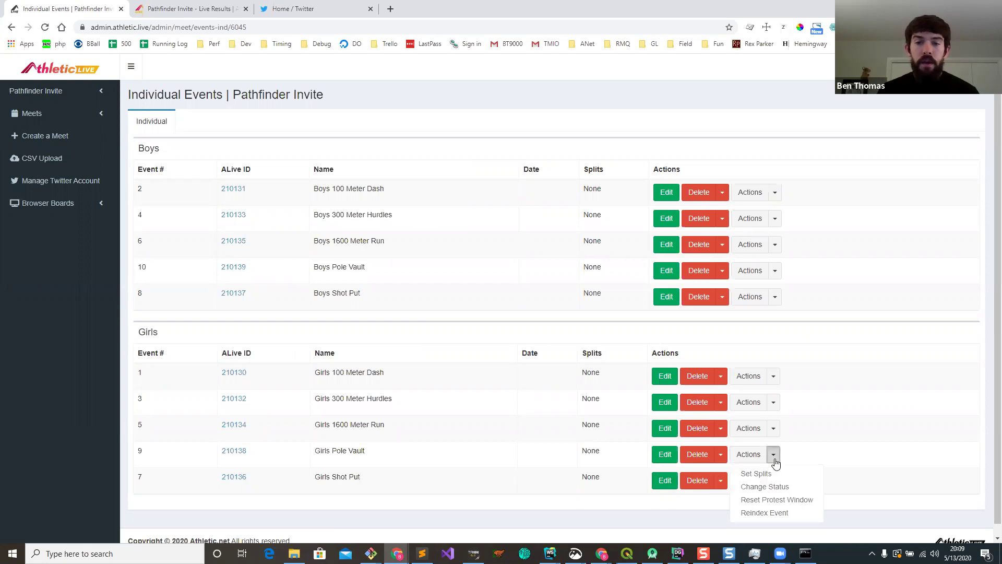
click(775, 488)
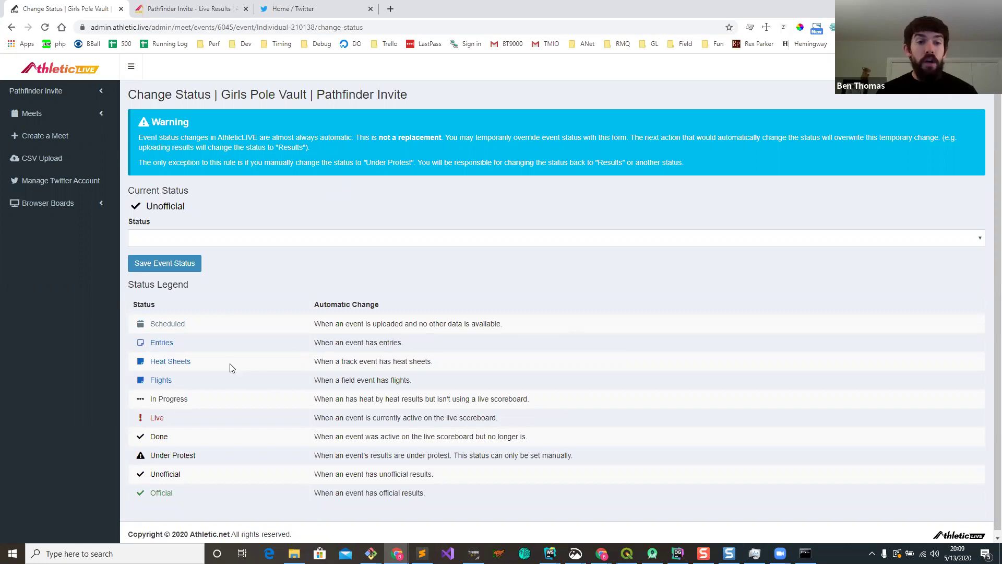
Step: Highlight the Heat Sheets, Live and Unofficial entries in the status legend
drag(155, 362, 199, 368)
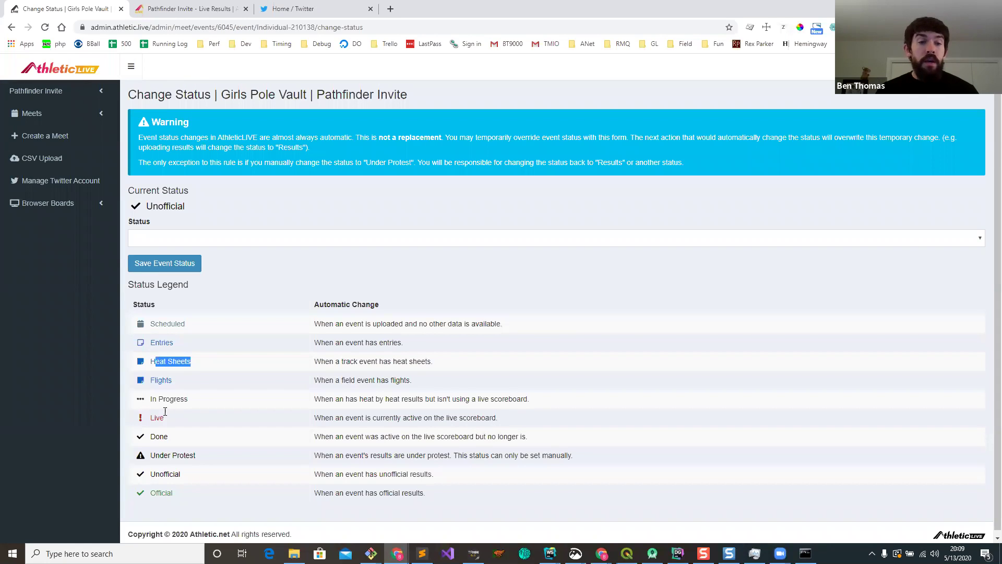
drag(163, 420, 149, 419)
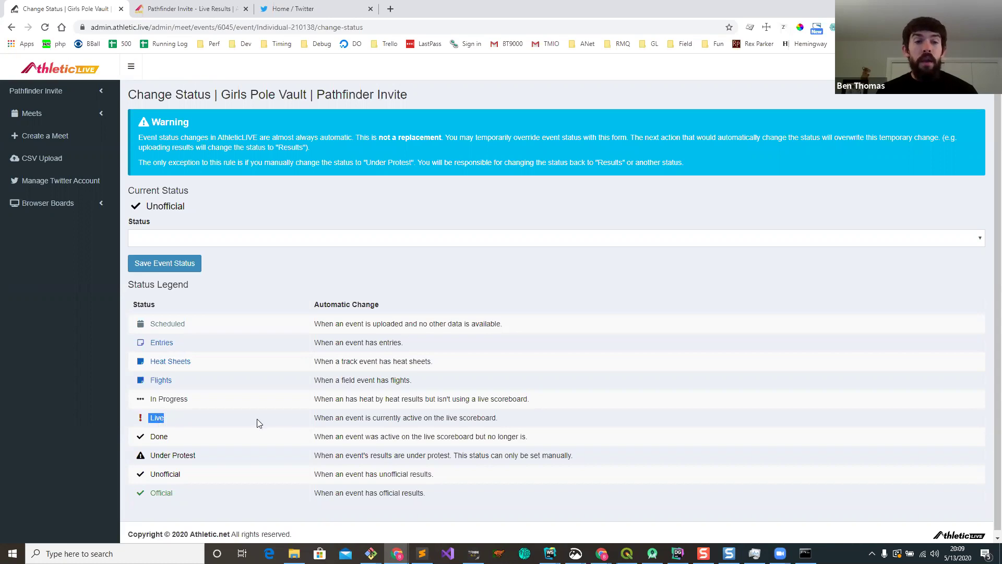
double_click(170, 474)
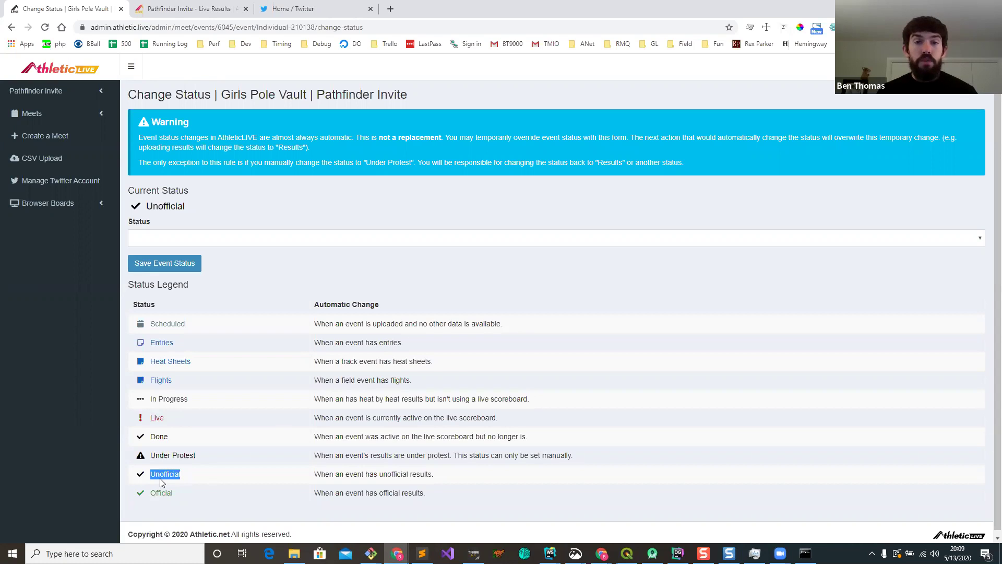
click(244, 292)
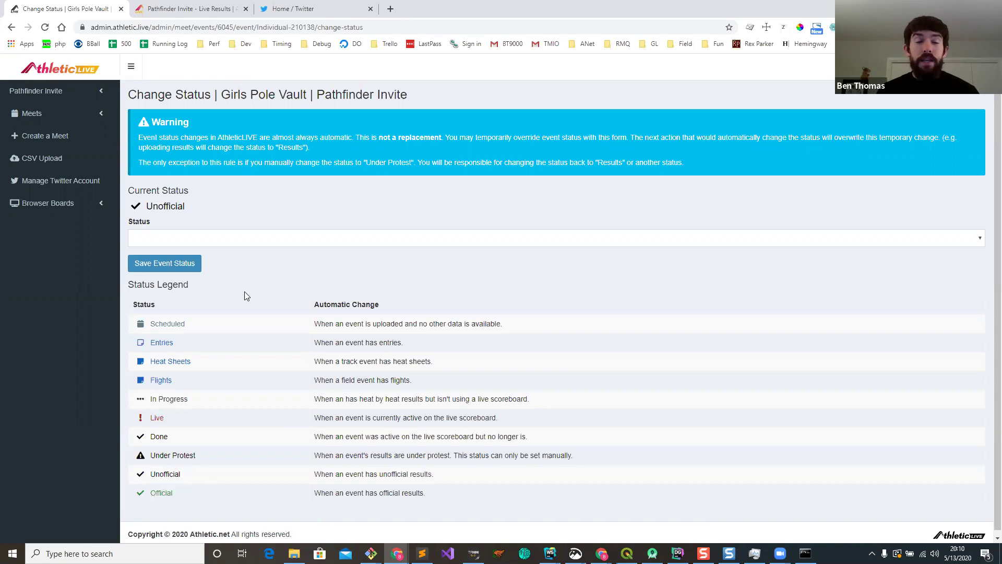
Step: Set the Girls Pole Vault status to Under Protest and save it
click(206, 239)
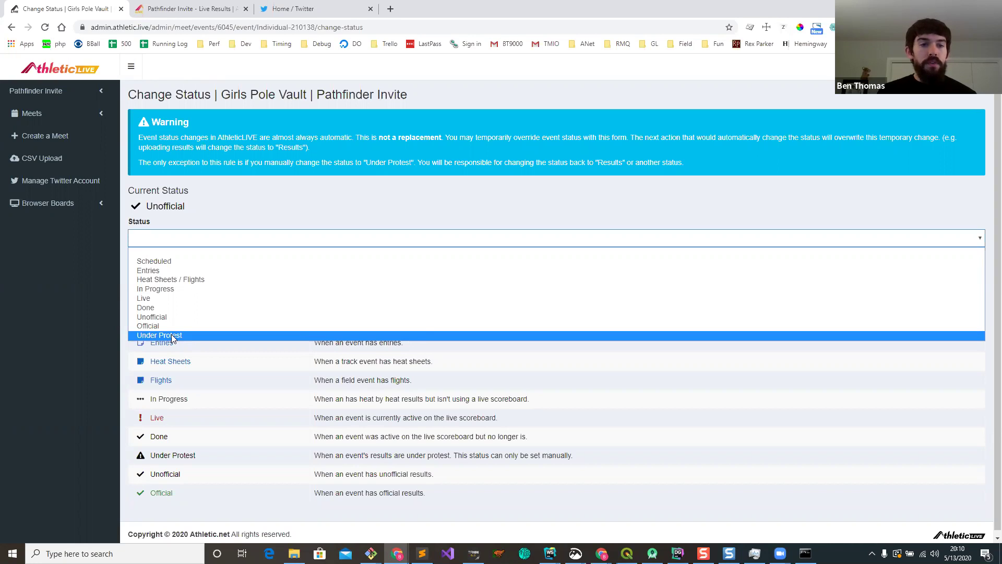
click(173, 336)
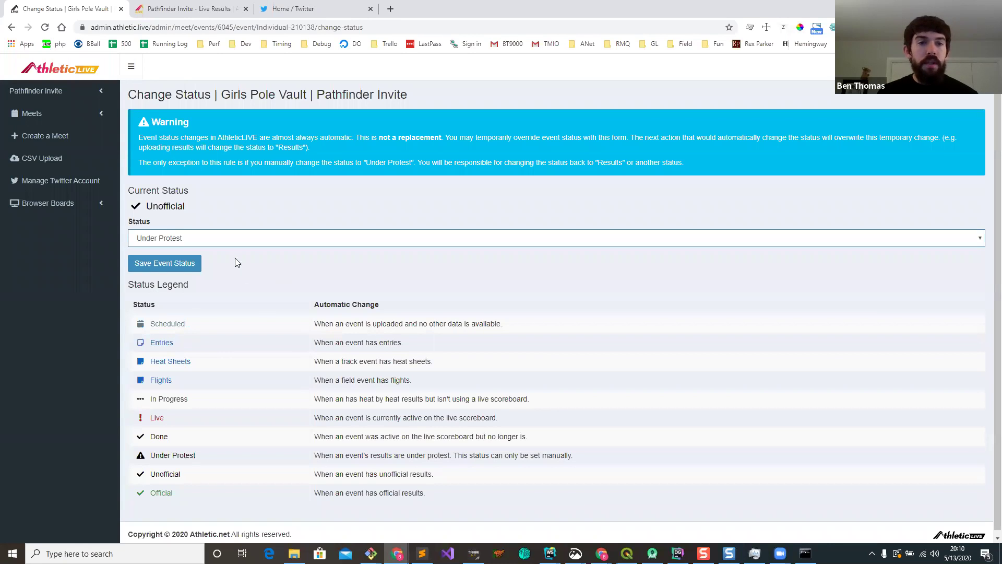
click(198, 263)
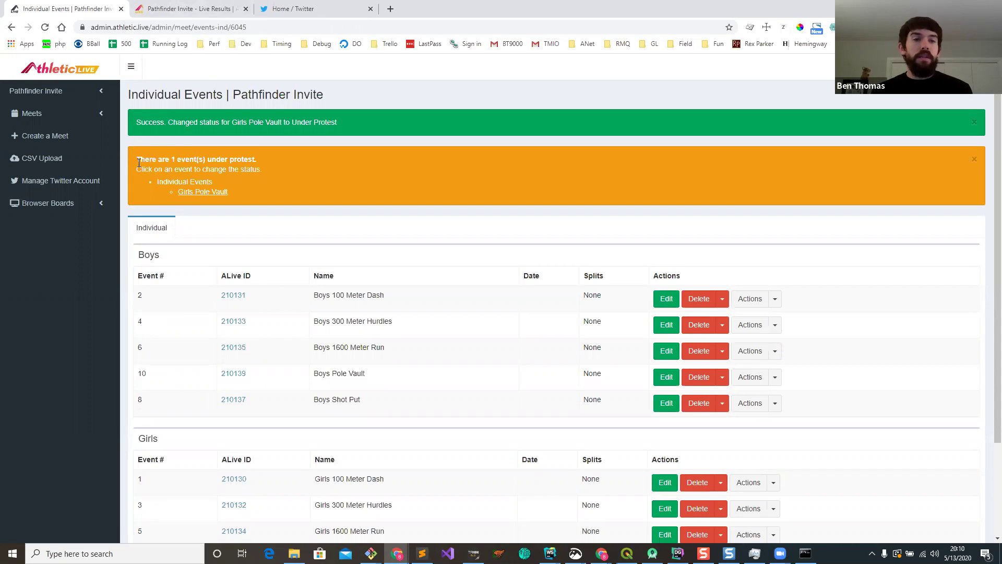
Step: View the public G PV Protest results with the protest countdown, then minimize the browser
click(47, 93)
click(40, 110)
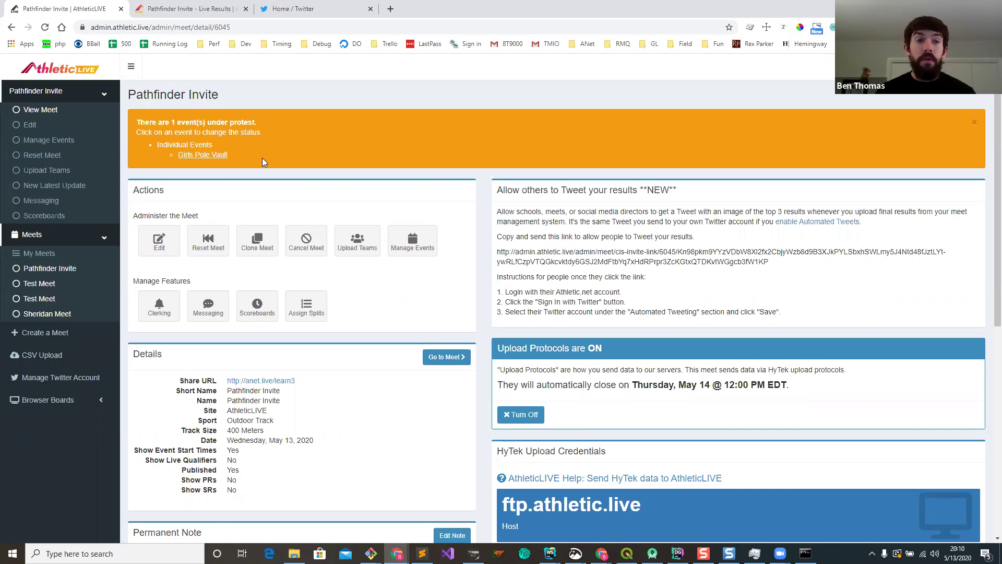
click(204, 11)
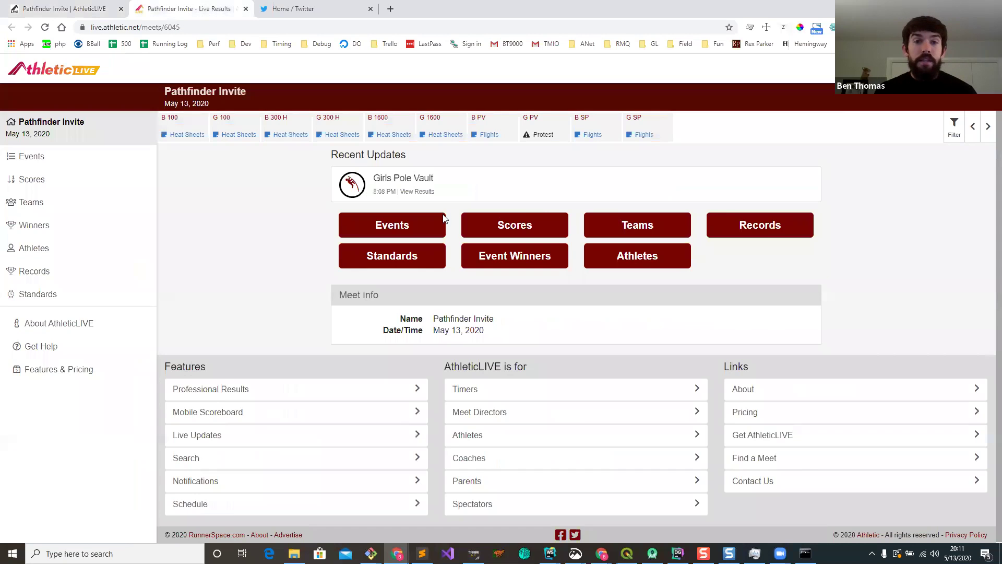
click(537, 133)
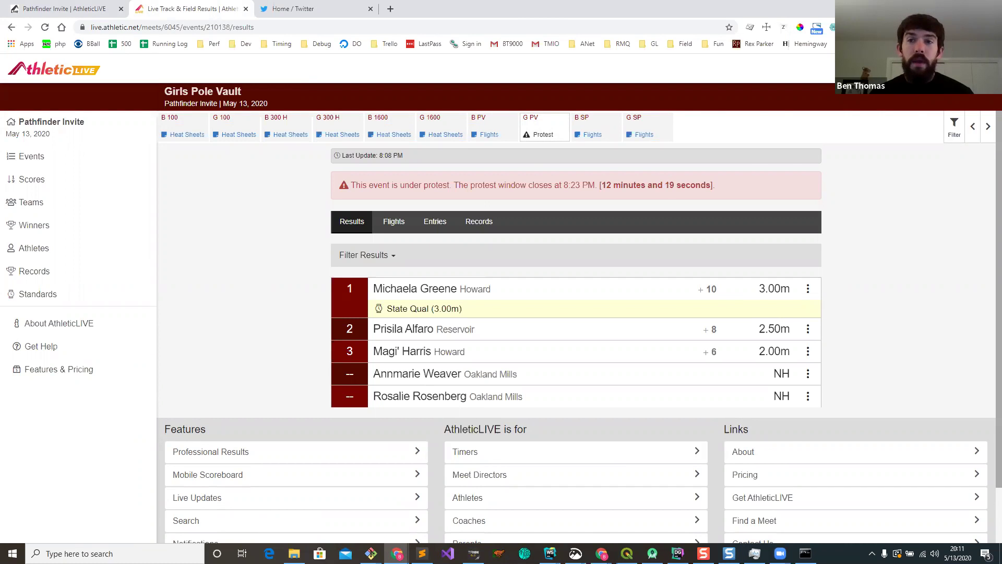
click(942, 8)
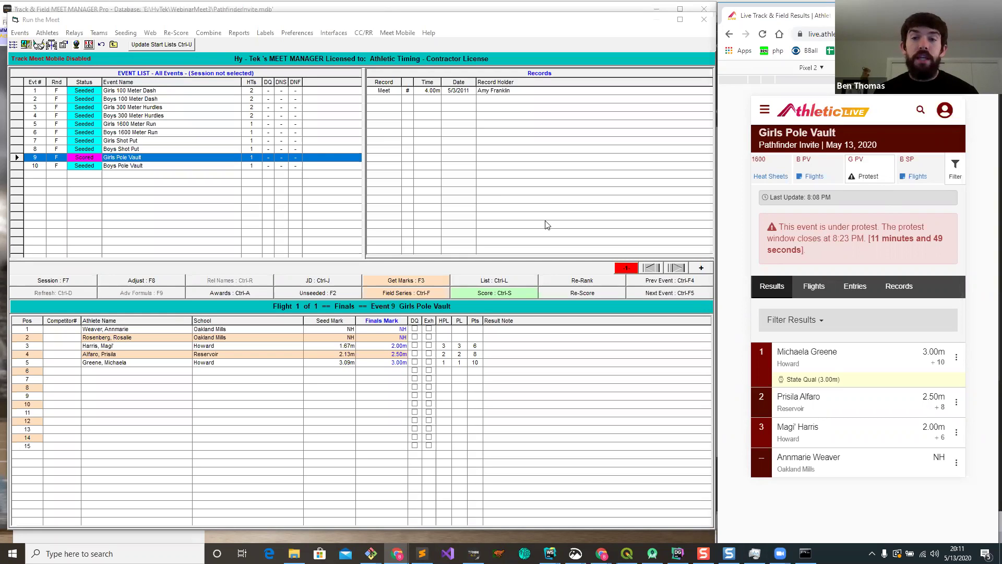
Step: Disqualify the 2.00m Girls Pole Vault athlete and rescore the event
click(397, 368)
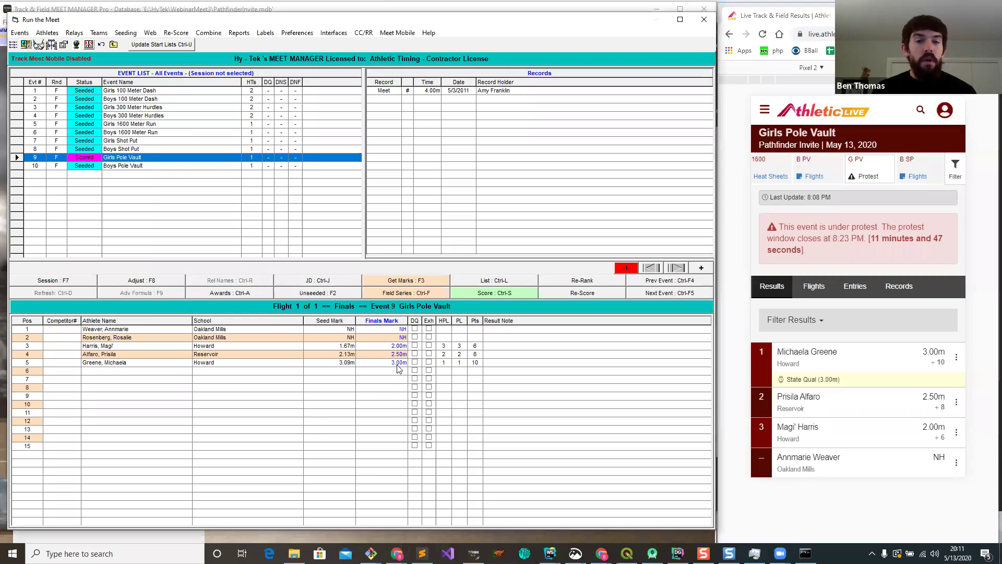
click(415, 346)
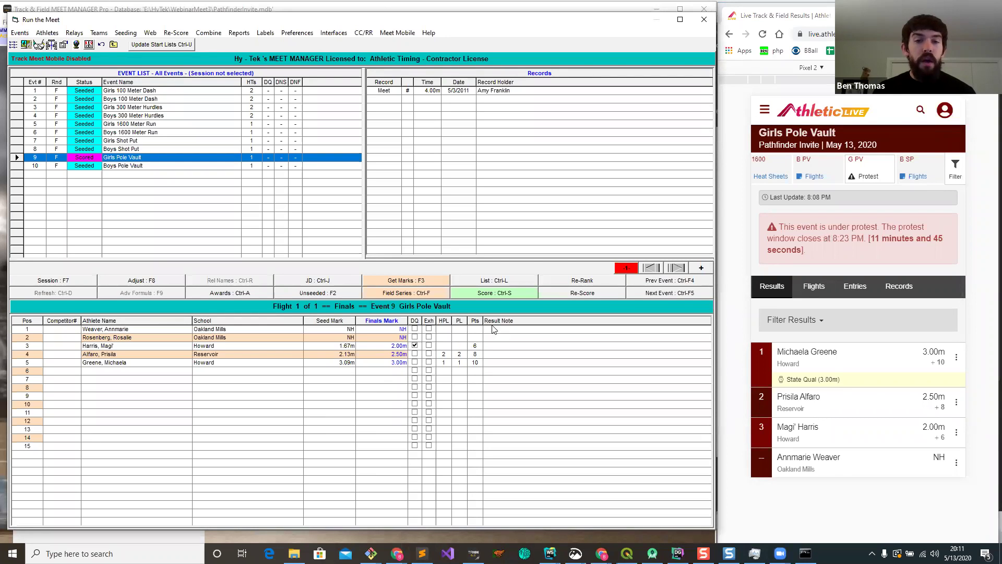
click(513, 293)
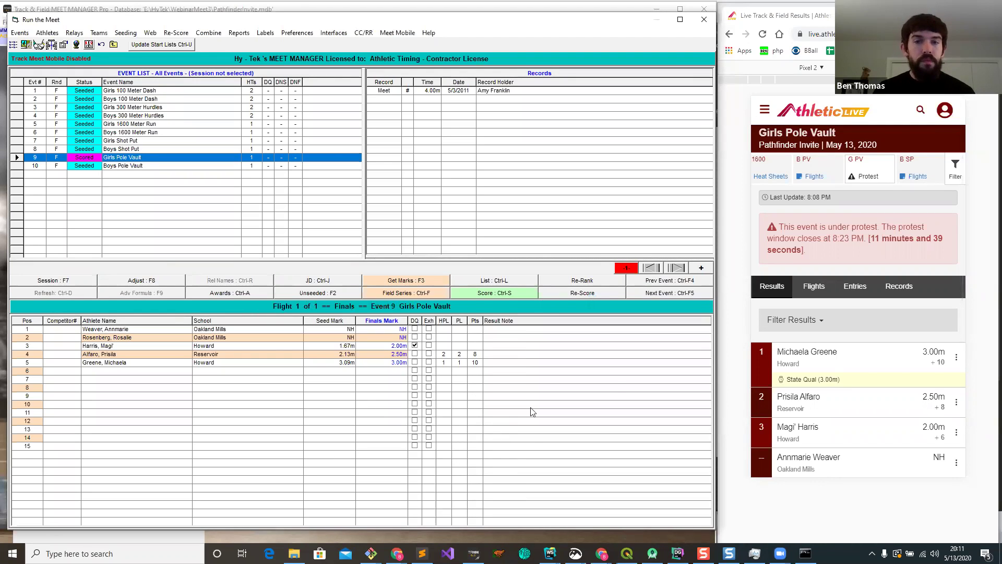
Step: Check the mobile live results, now showing only two placers in the protested event
click(817, 238)
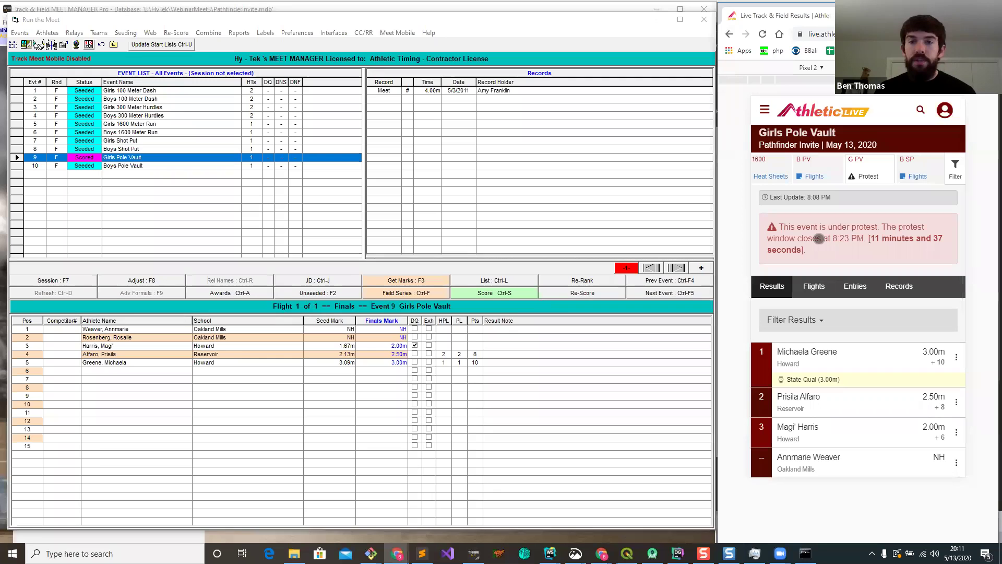
scroll(838, 251, down, 1)
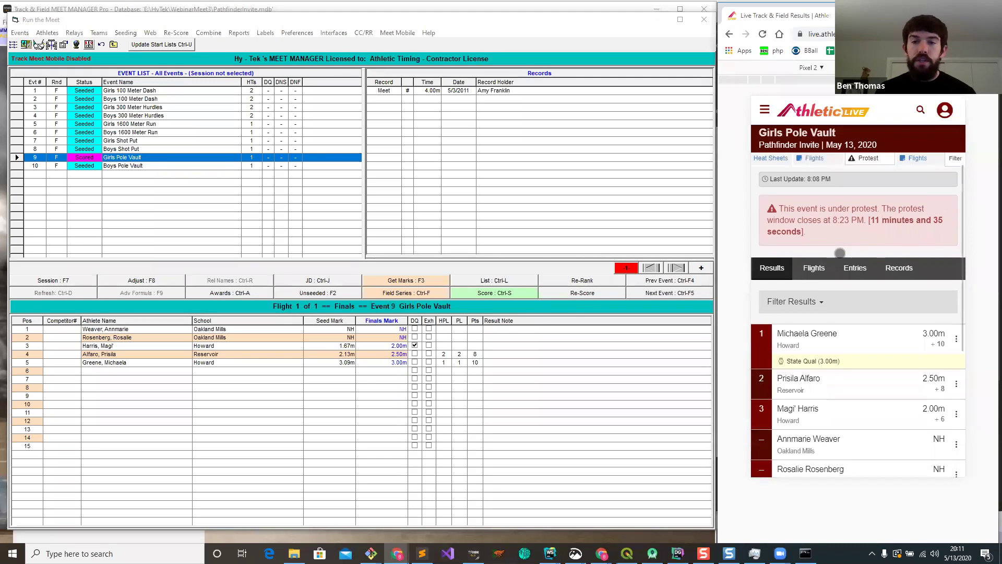
scroll(839, 254, up, 1)
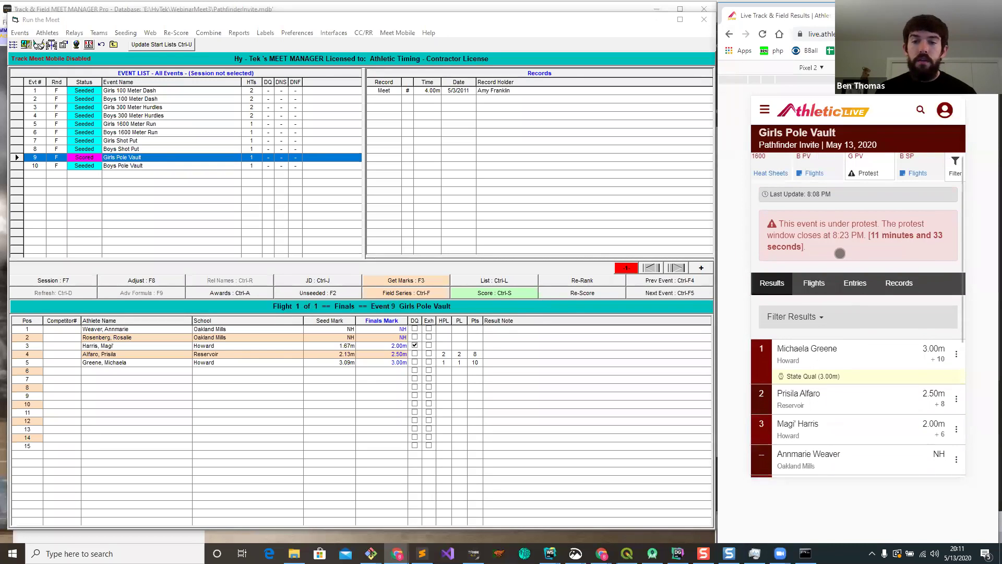
scroll(839, 253, down, 1)
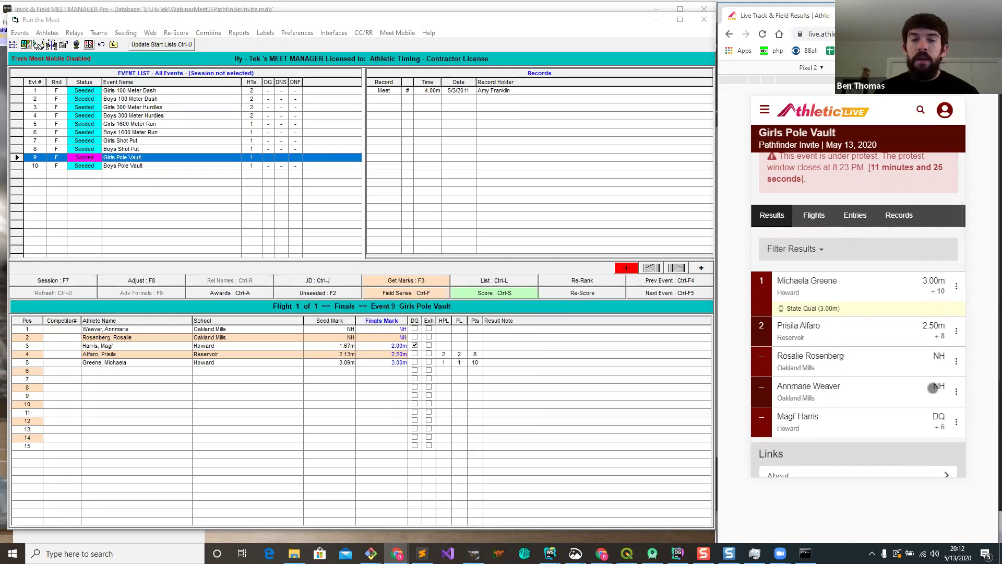
click(817, 216)
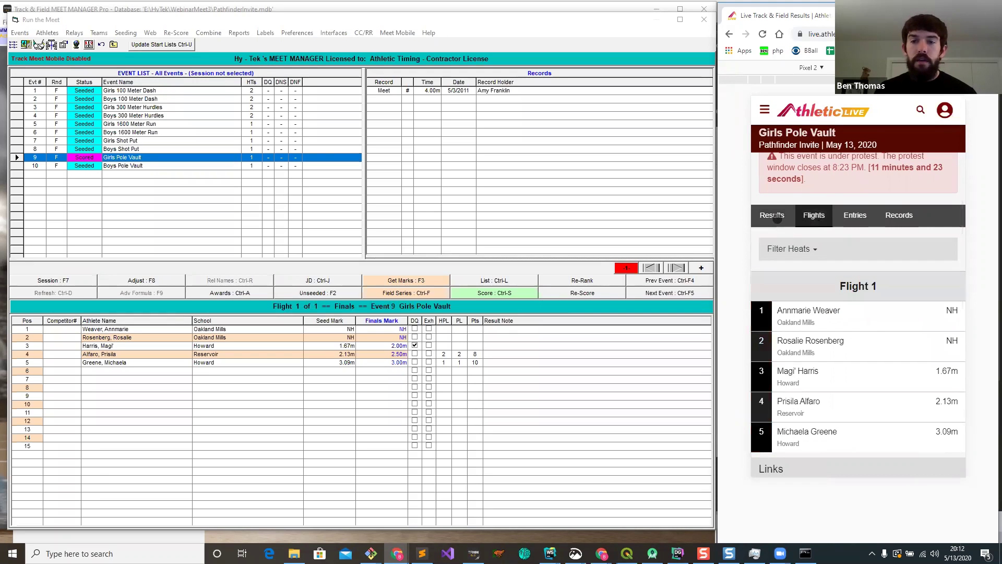
click(776, 218)
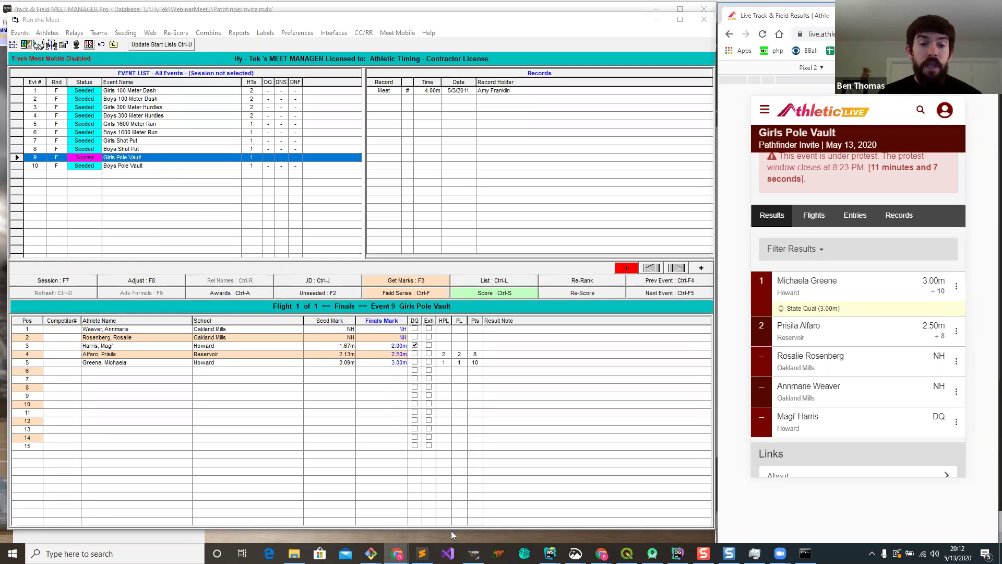
mouse_move(393, 546)
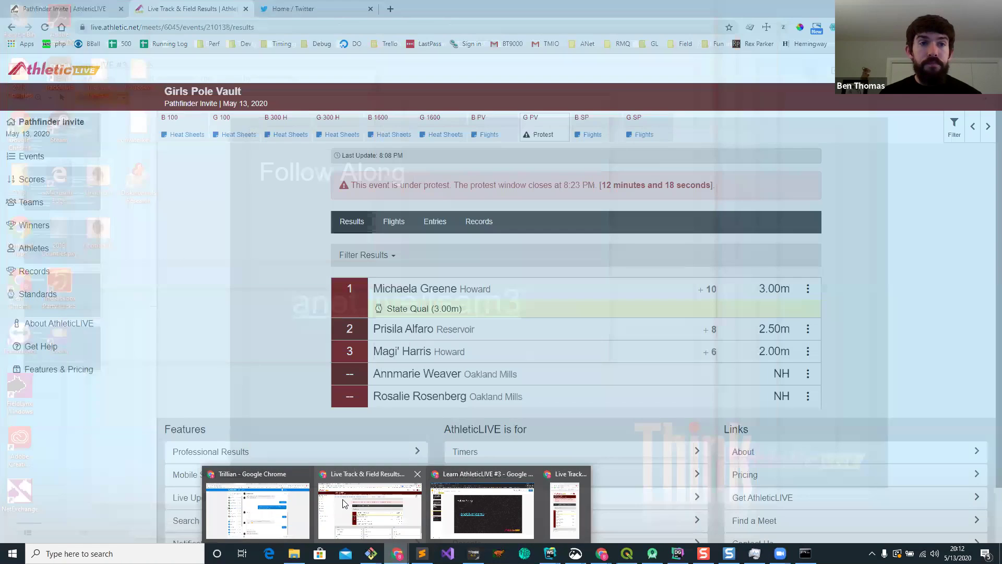
Step: Change the Girls Pole Vault status from Under Protest to Unofficial and save it
click(344, 499)
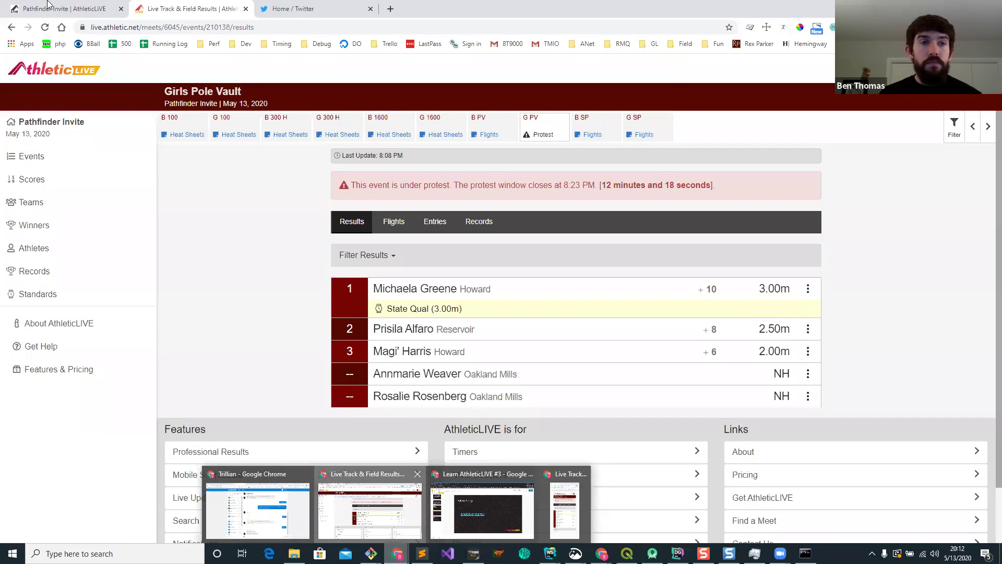
click(48, 7)
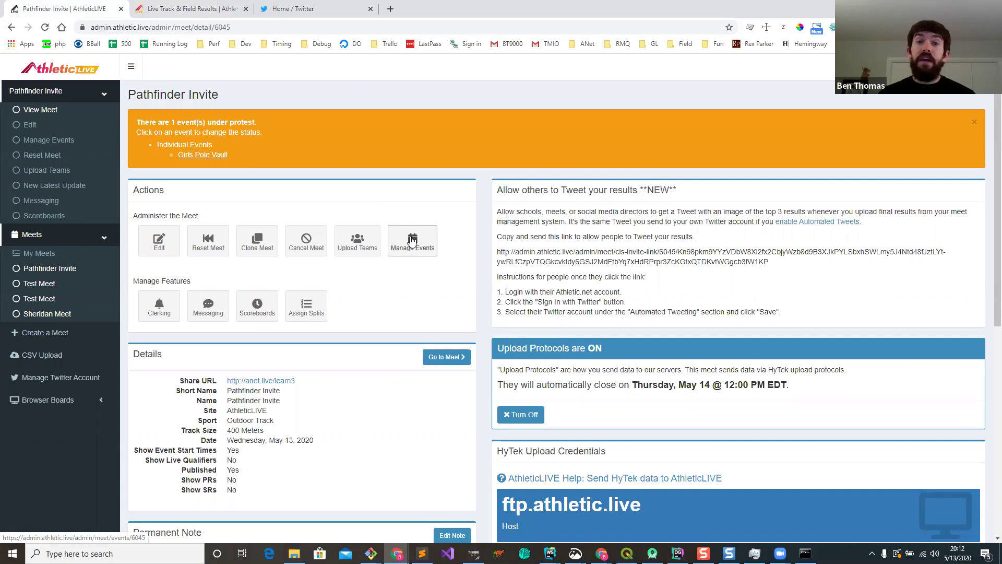
click(203, 155)
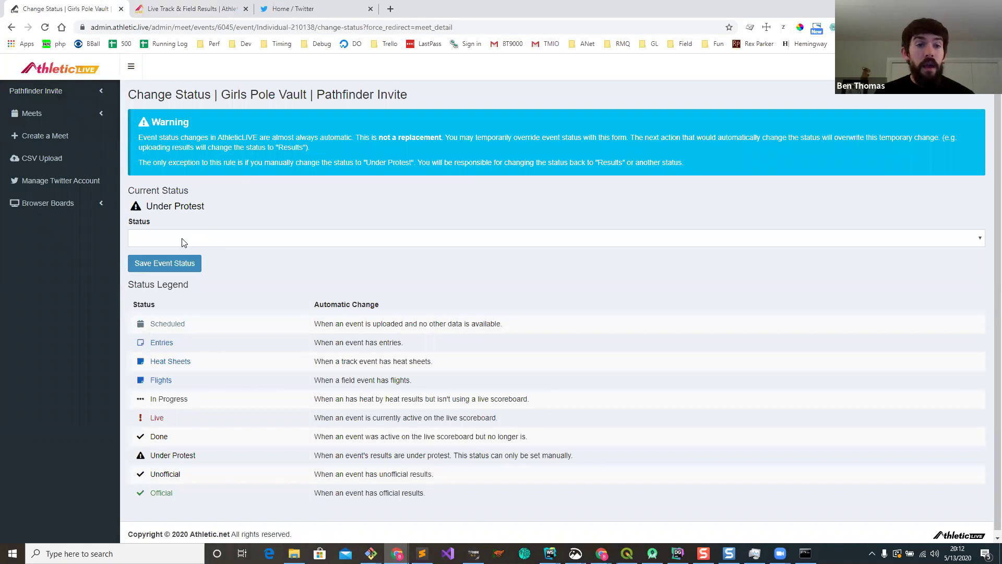
click(183, 241)
click(206, 317)
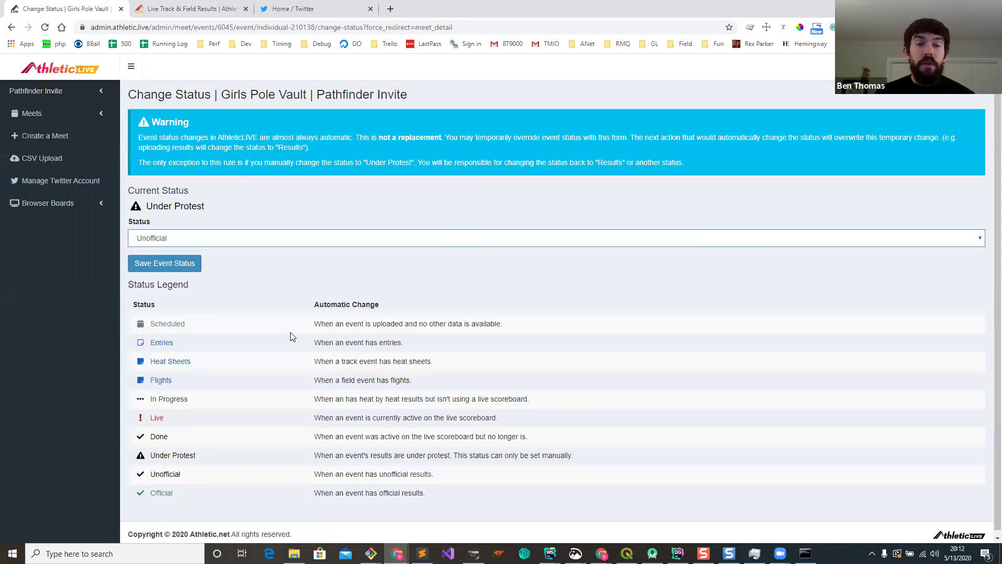
click(159, 268)
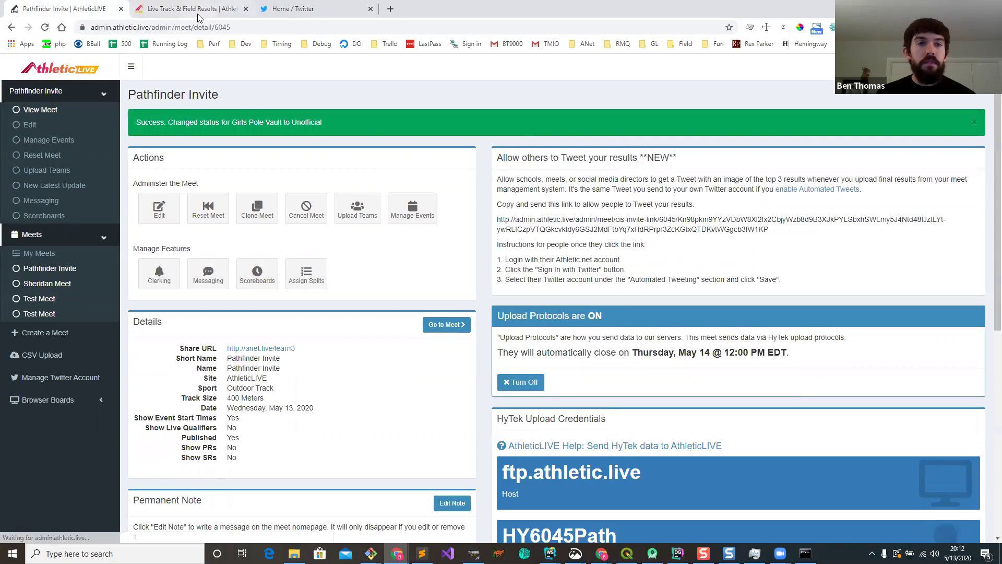
Step: Confirm the live results show the DQ and 8:23 PM countdown, then close that tab
click(201, 10)
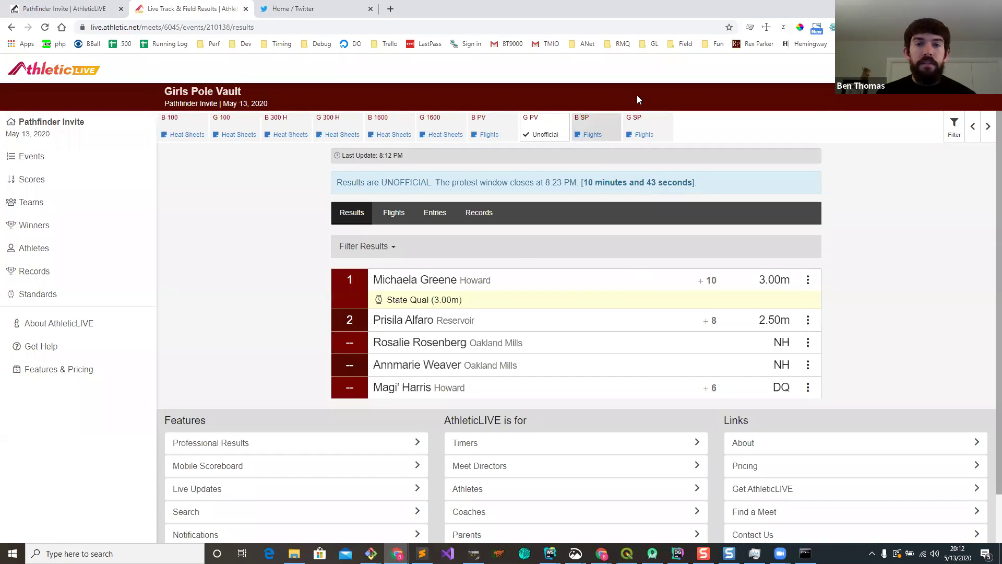
key(ctrl+w)
click(942, 8)
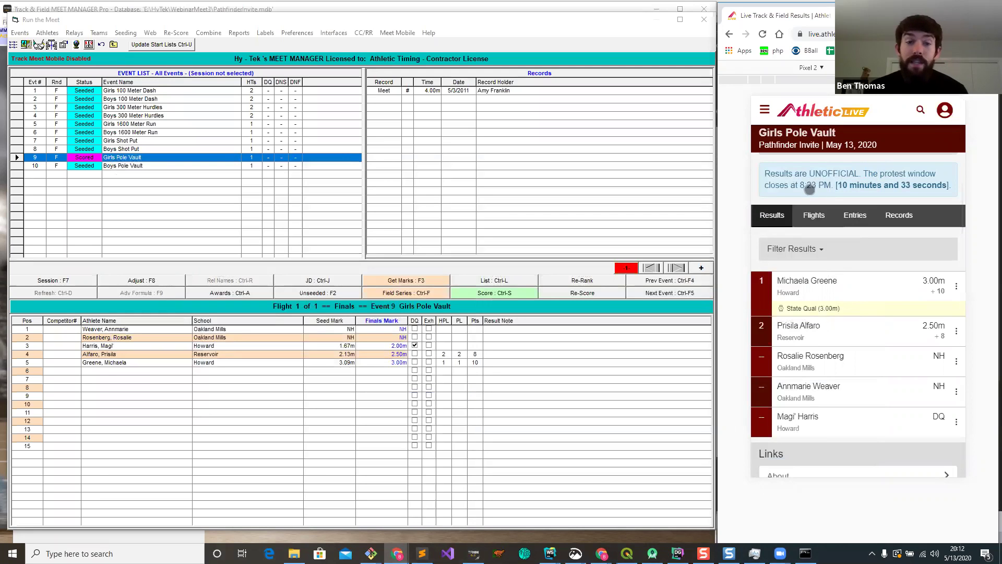
Step: Reset the Girls Pole Vault protest window to close at 8:28 PM, then minimize the admin window
mouse_move(397, 552)
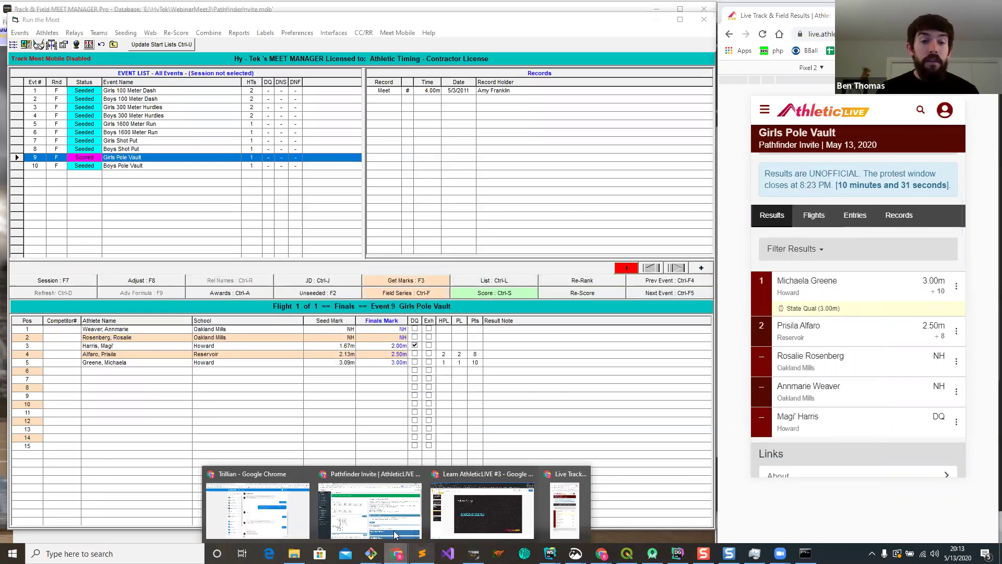
click(395, 534)
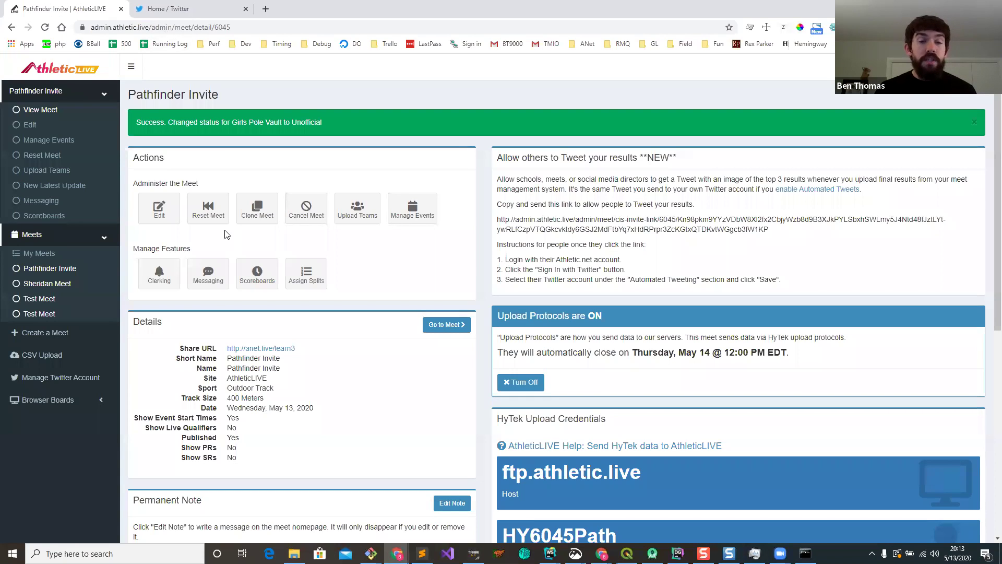
click(413, 211)
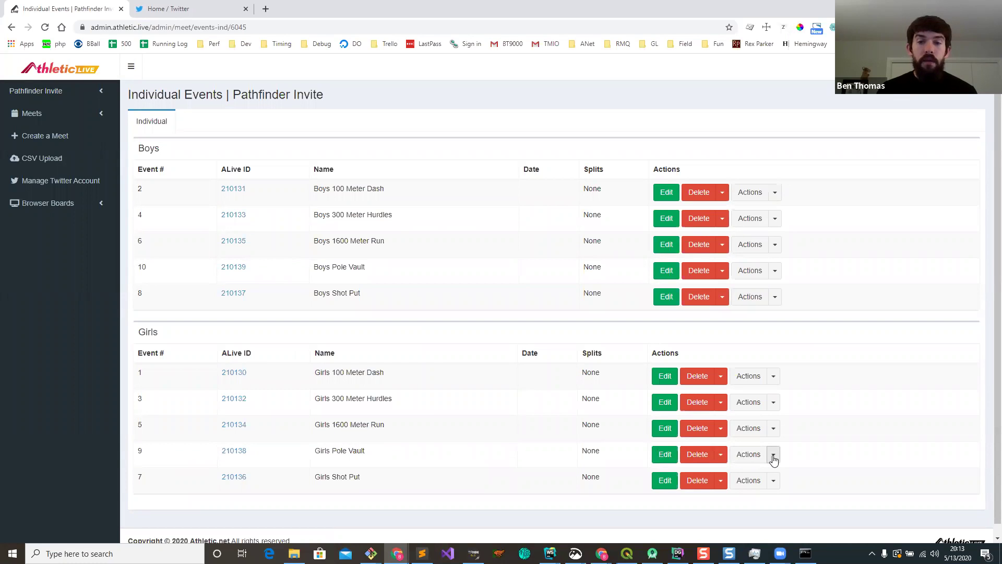
click(775, 456)
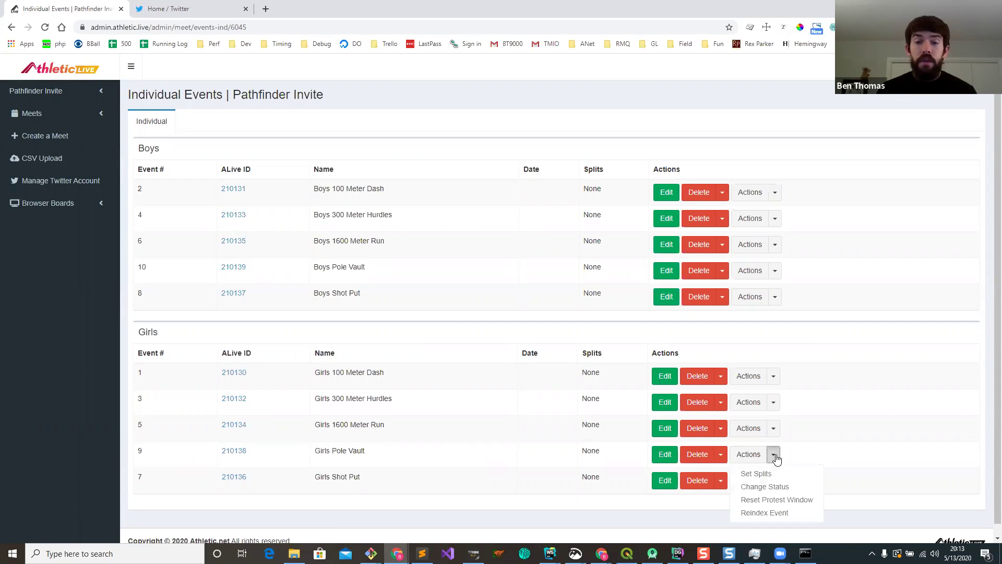
click(771, 502)
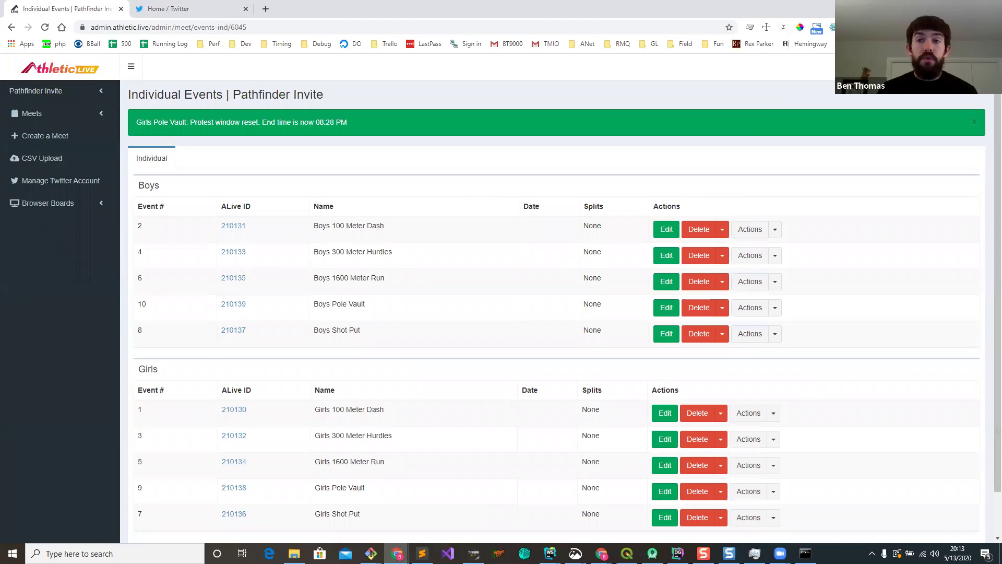
click(941, 7)
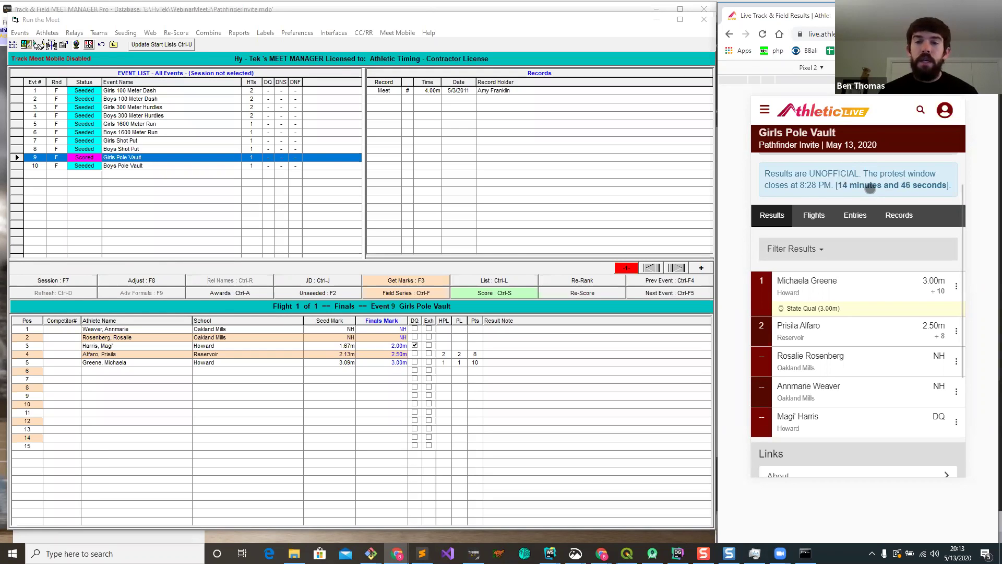
Step: Review the unofficial Girls Pole Vault results: 3.00m winning, counting down to 8:28 PM
scroll(870, 188, up, 1)
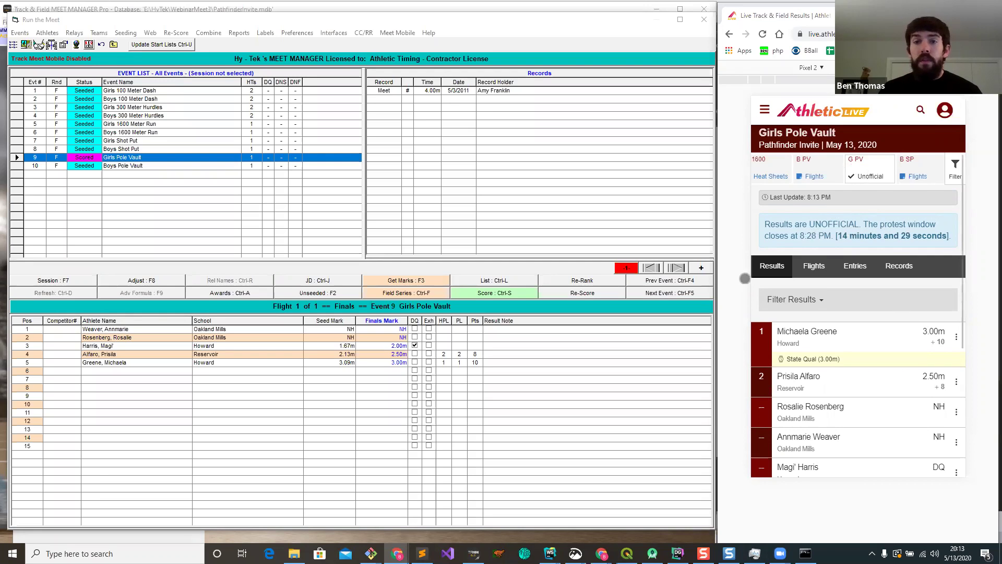
scroll(800, 259, down, 1)
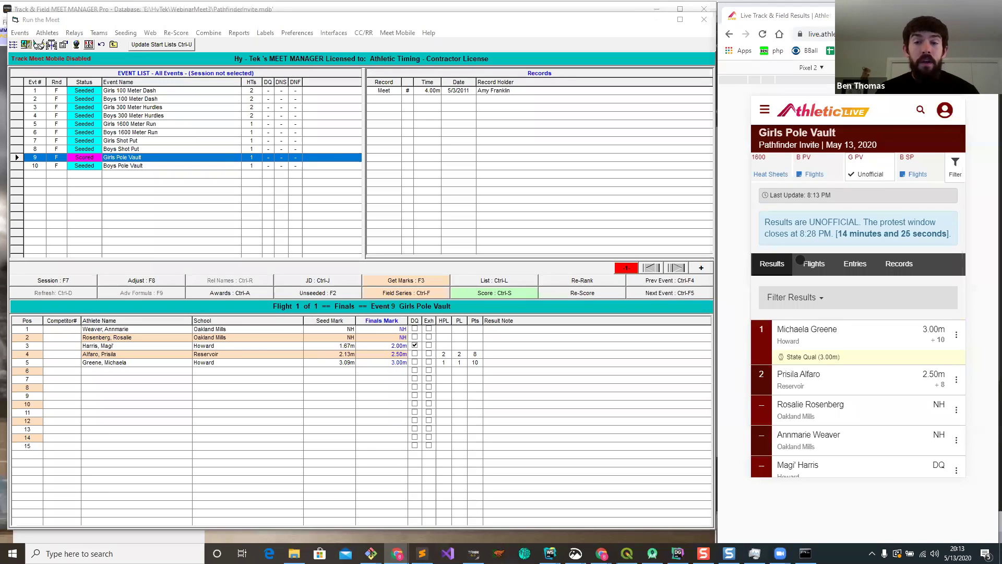
scroll(830, 224, up, 1)
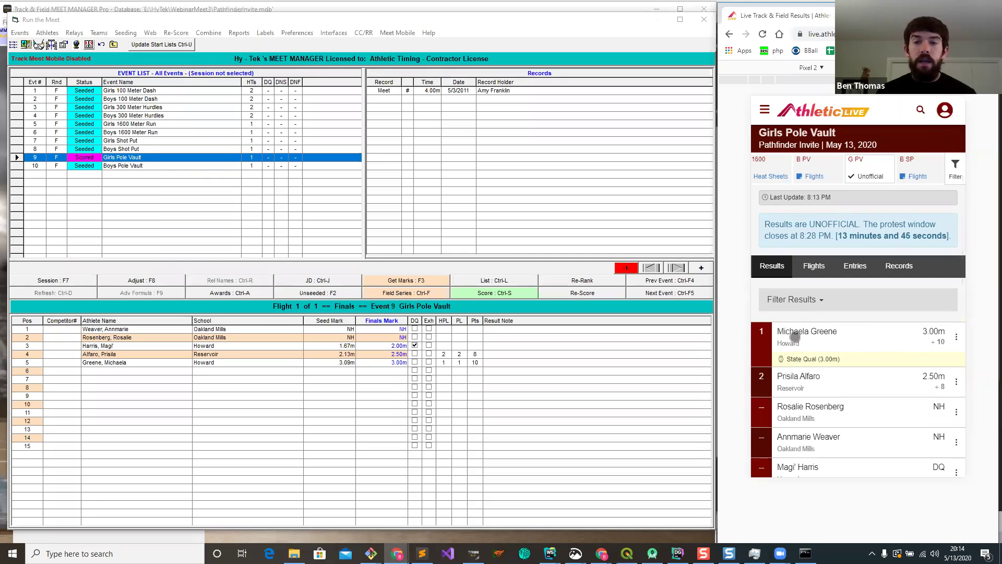
drag(927, 346, 921, 277)
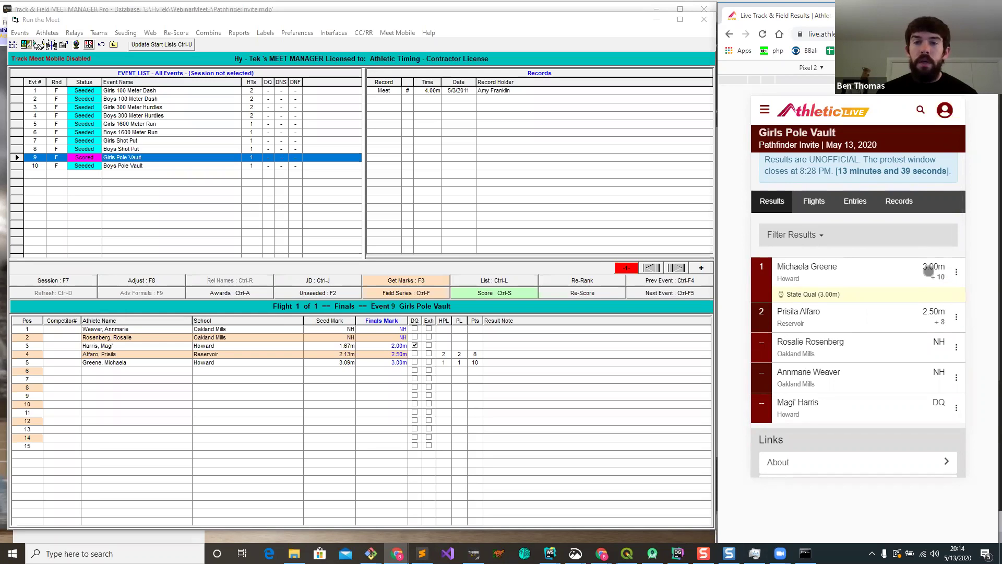
drag(917, 294, 918, 365)
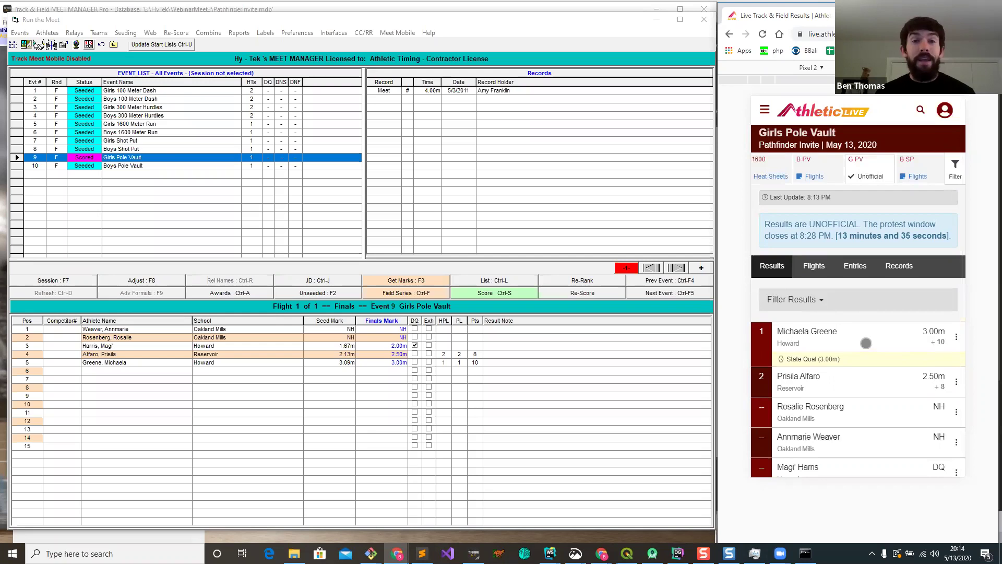
Step: Open the Edit Meet form for the Pathfinder Invite from its View Meet page
mouse_move(398, 553)
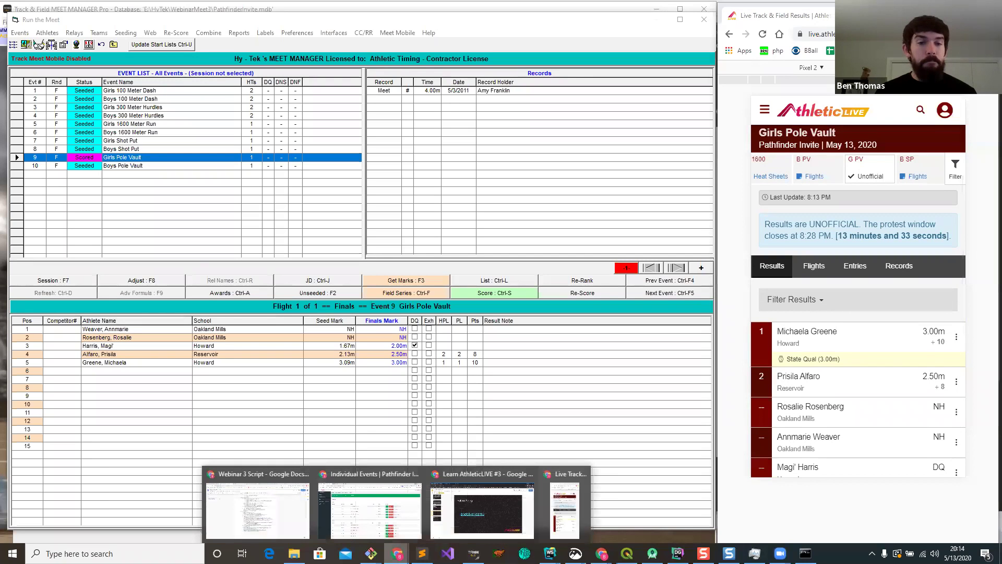
click(392, 488)
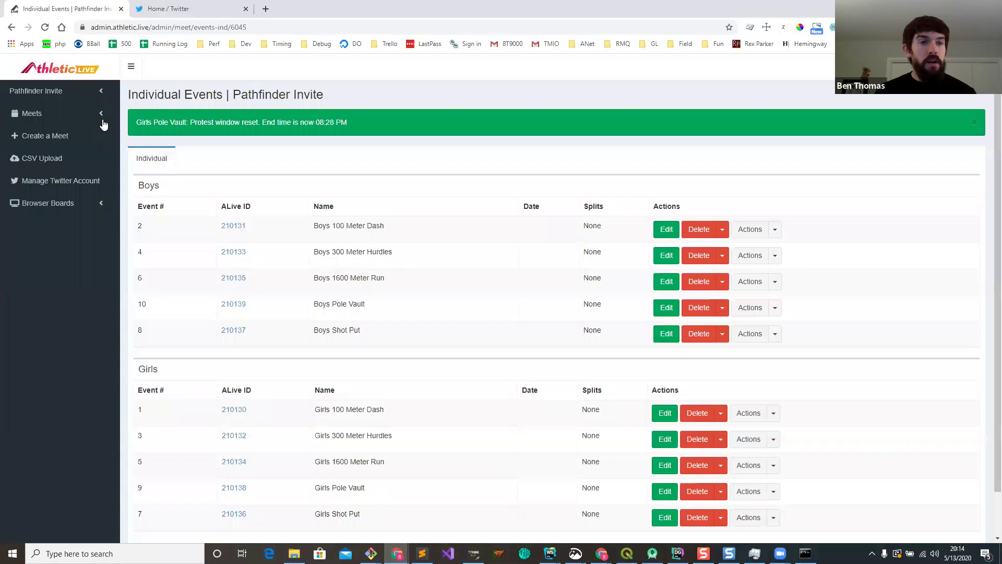
click(70, 92)
click(56, 109)
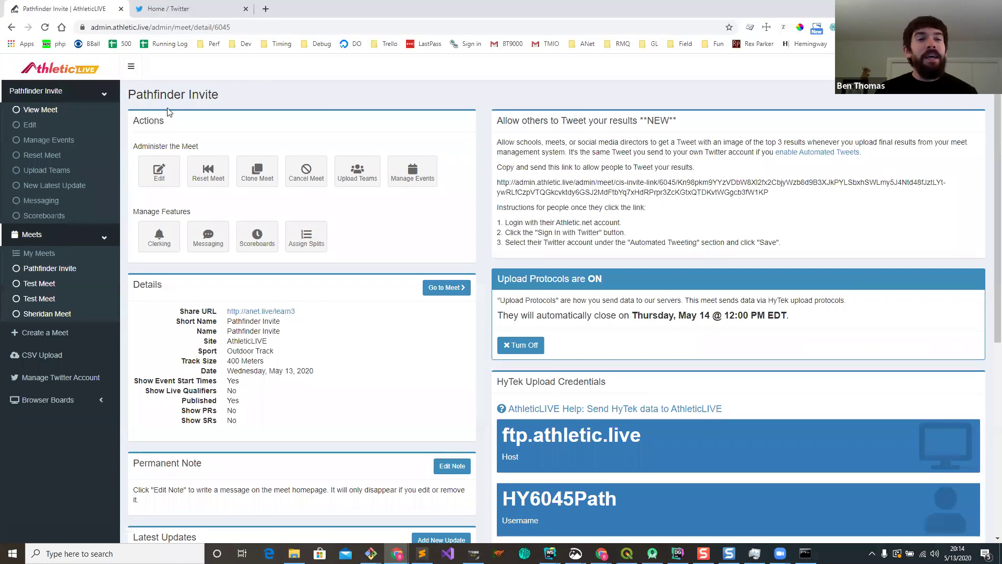
click(160, 174)
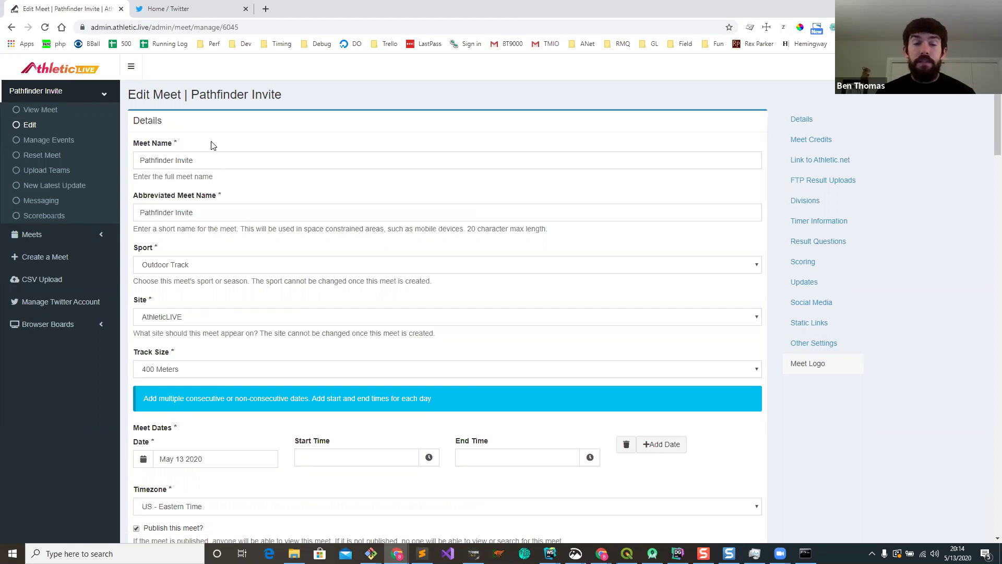
Step: Set the meet location to Reservoir High School, Scaggsville Road, Fulton, MD, USA
scroll(211, 146, down, 2)
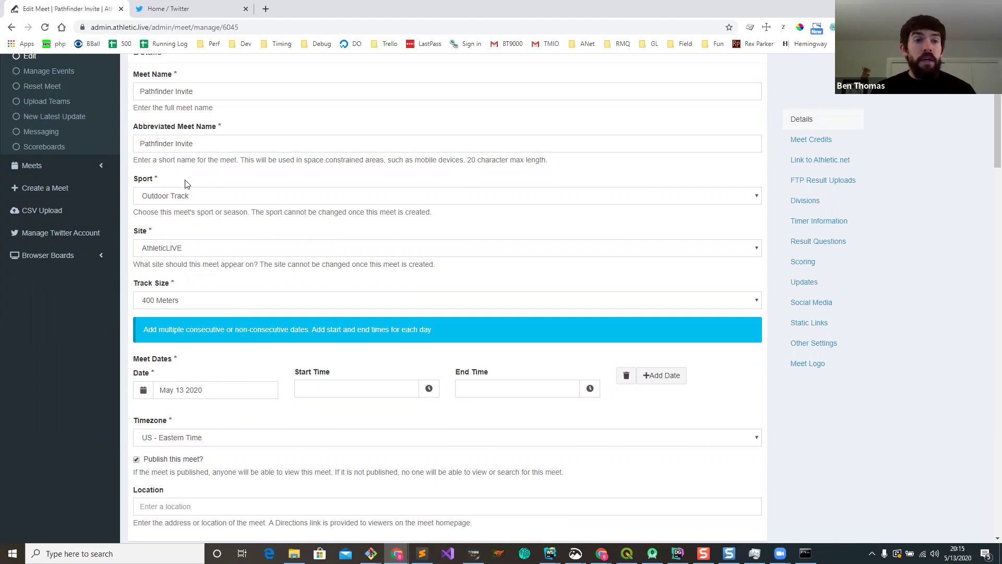
scroll(230, 248, down, 1)
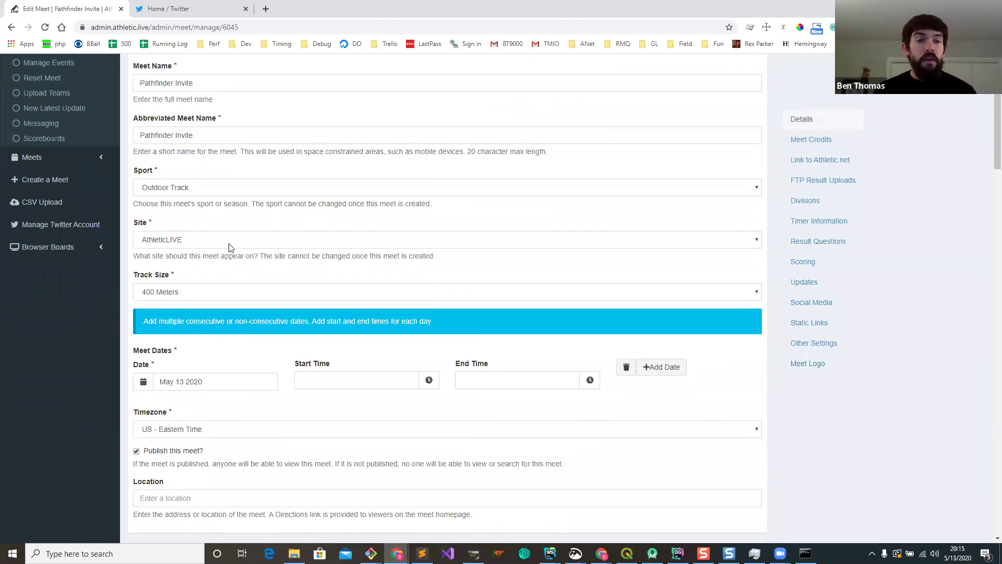
scroll(230, 247, down, 1)
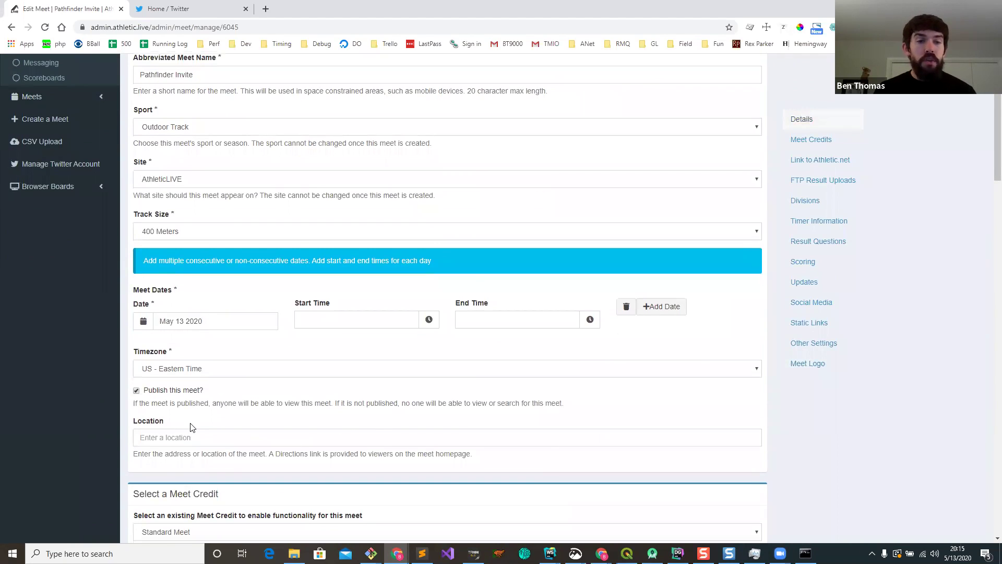
scroll(244, 338, down, 2)
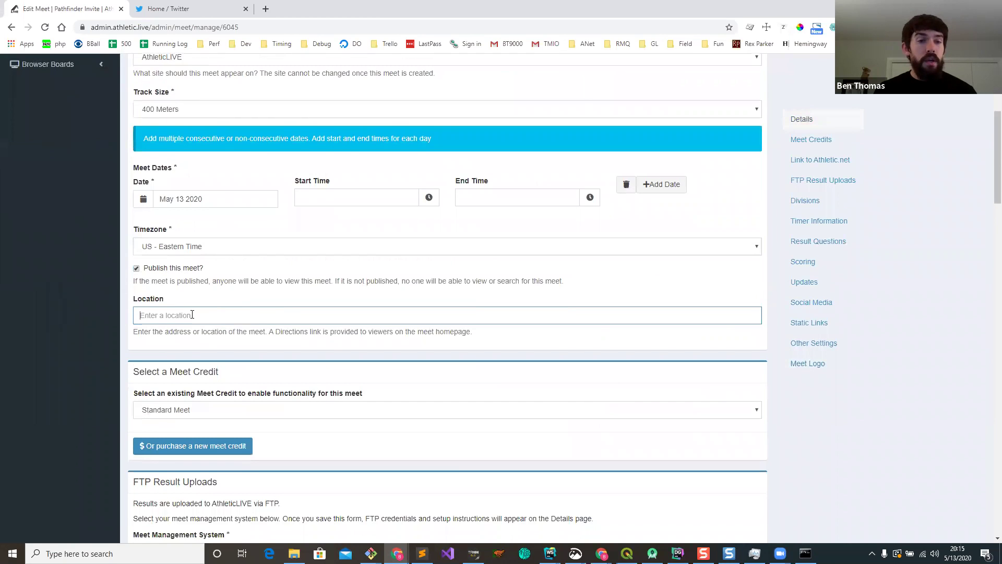
text(RESER)
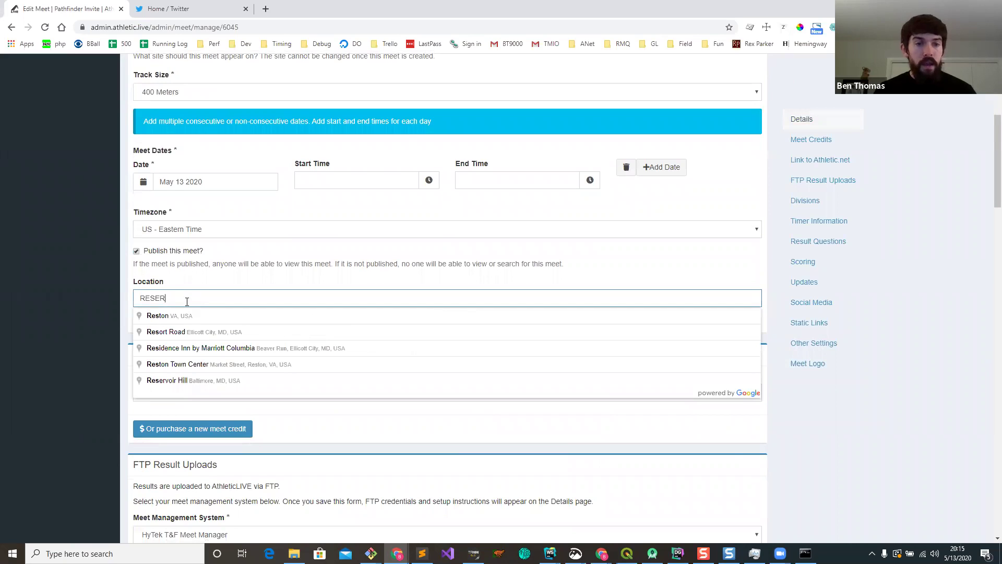
click(189, 349)
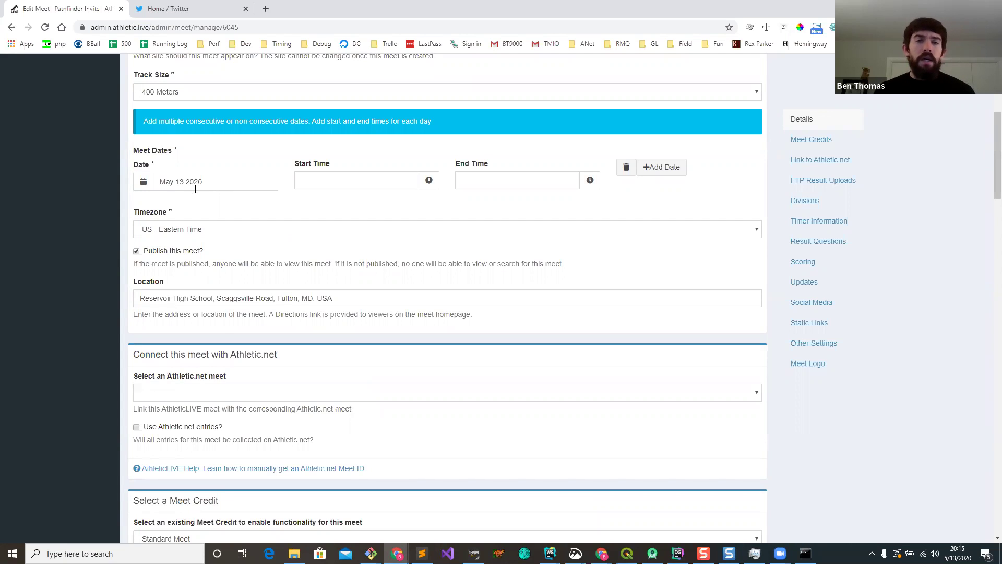
scroll(195, 189, up, 3)
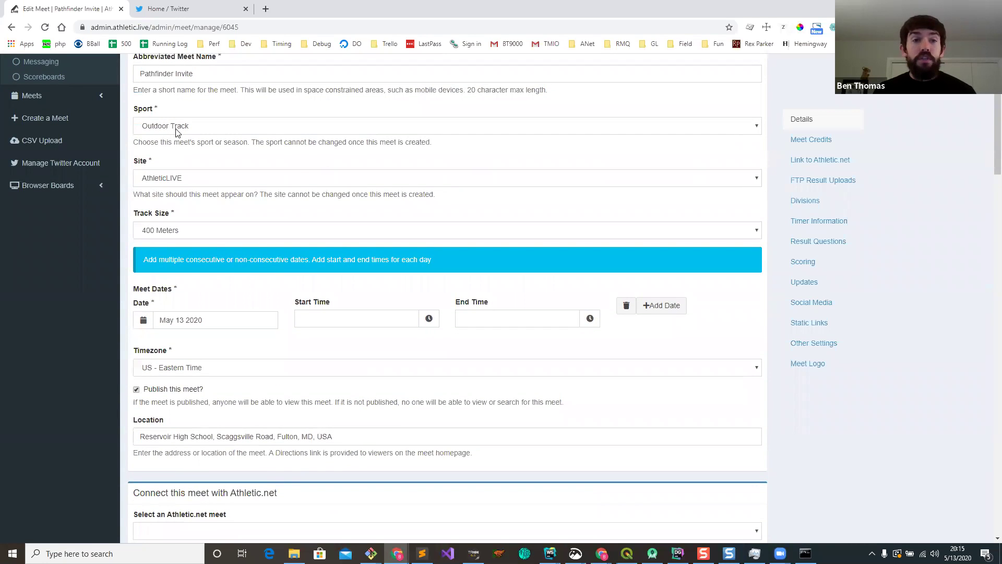
scroll(197, 186, down, 3)
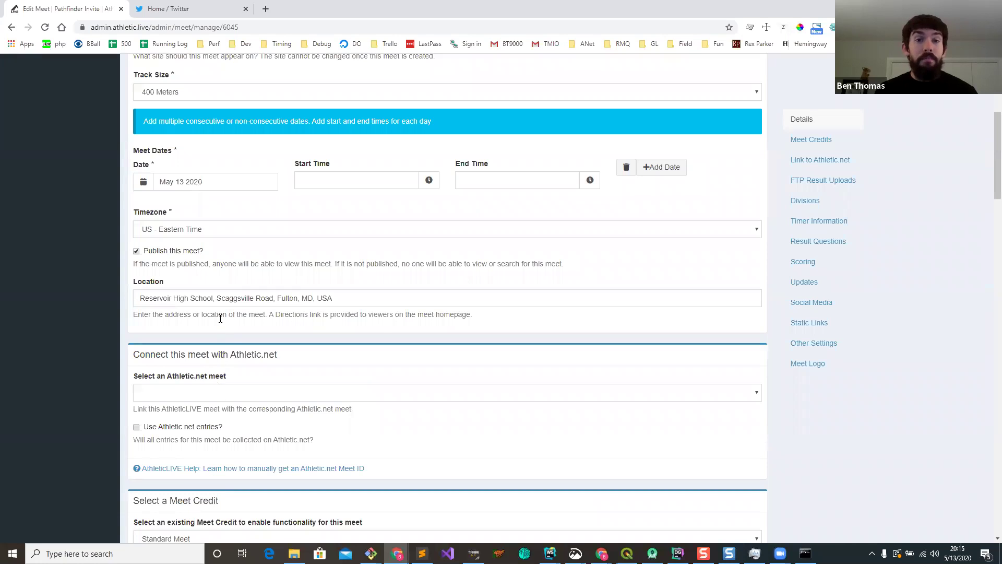
scroll(221, 318, down, 2)
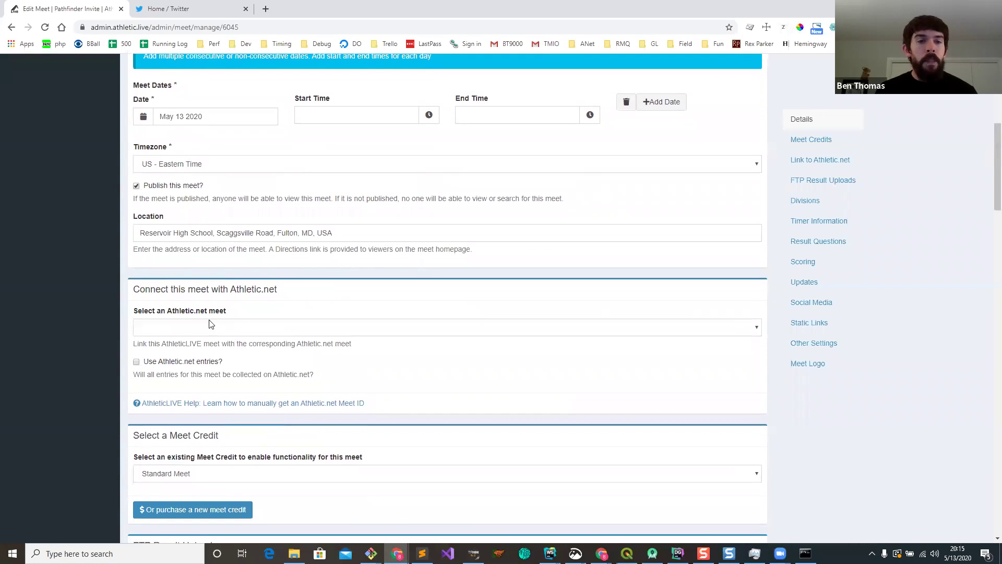
Step: Check the linkable Athletic.net meets, then load athletic.net in a new tab
click(224, 326)
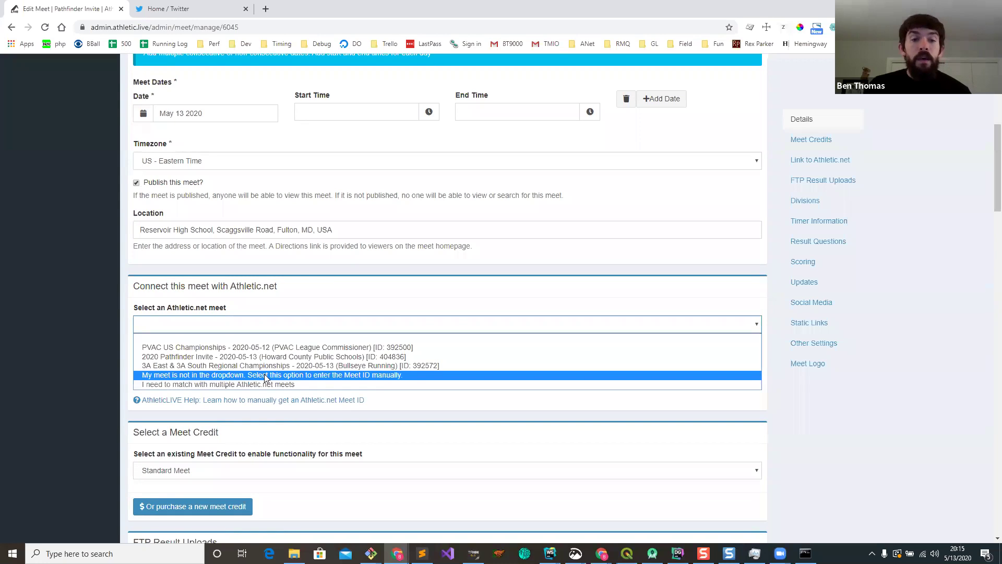
click(302, 275)
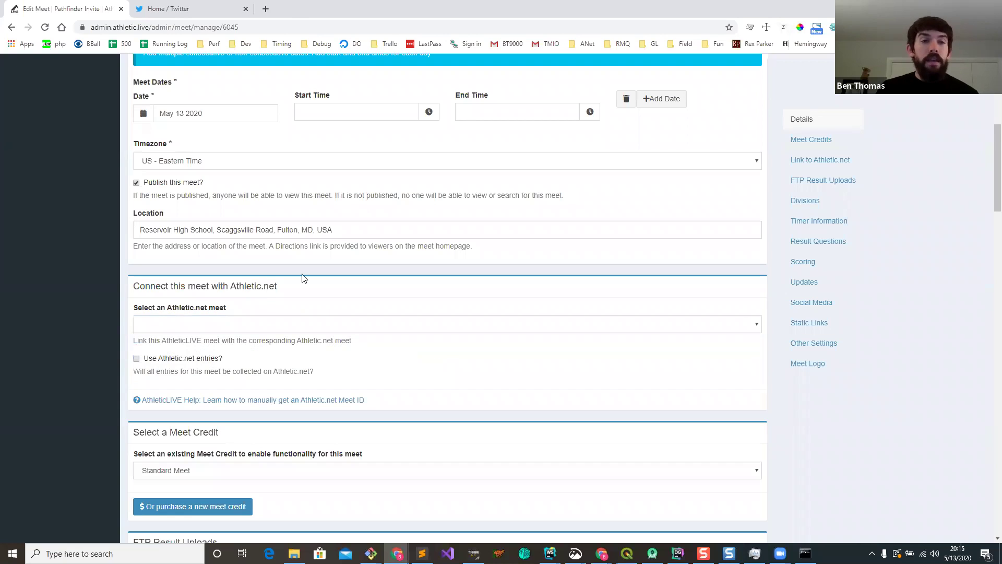
key(ctrl+t)
text(ATH)
key(Return)
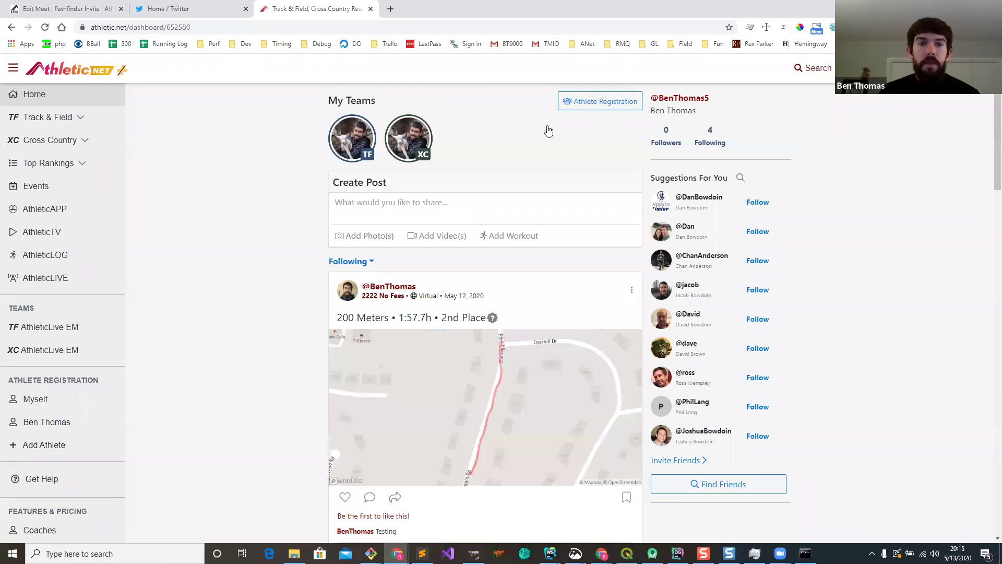
Step: Find the 2020 Pathfinder Invite on Athletic.net and copy its meet ID 404836
click(812, 68)
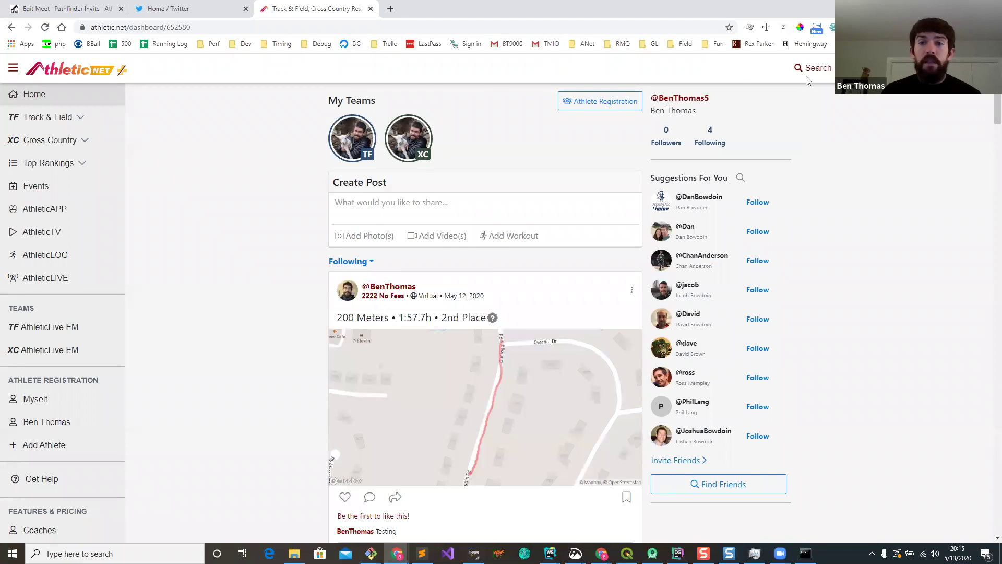
text(pathf)
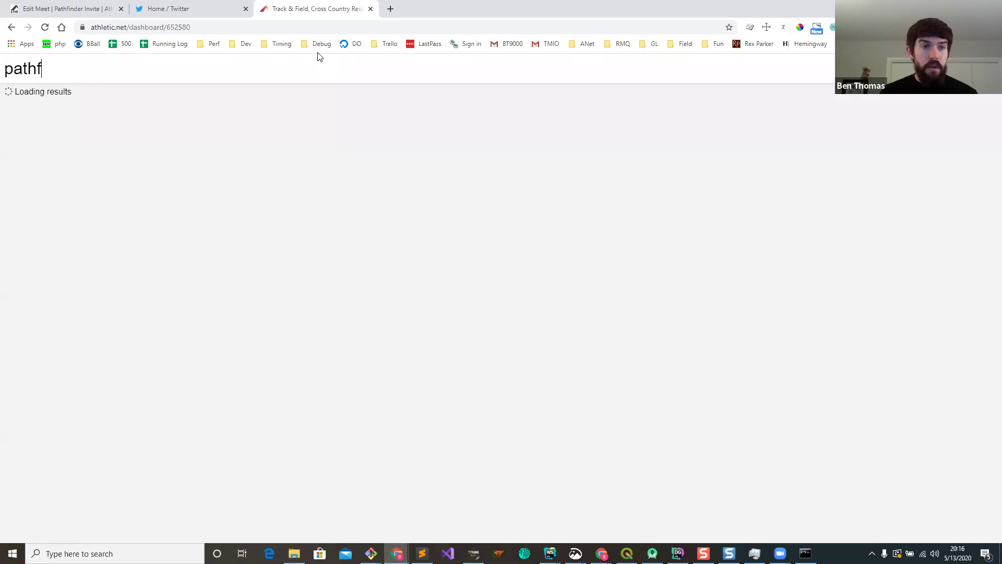
text(inder )
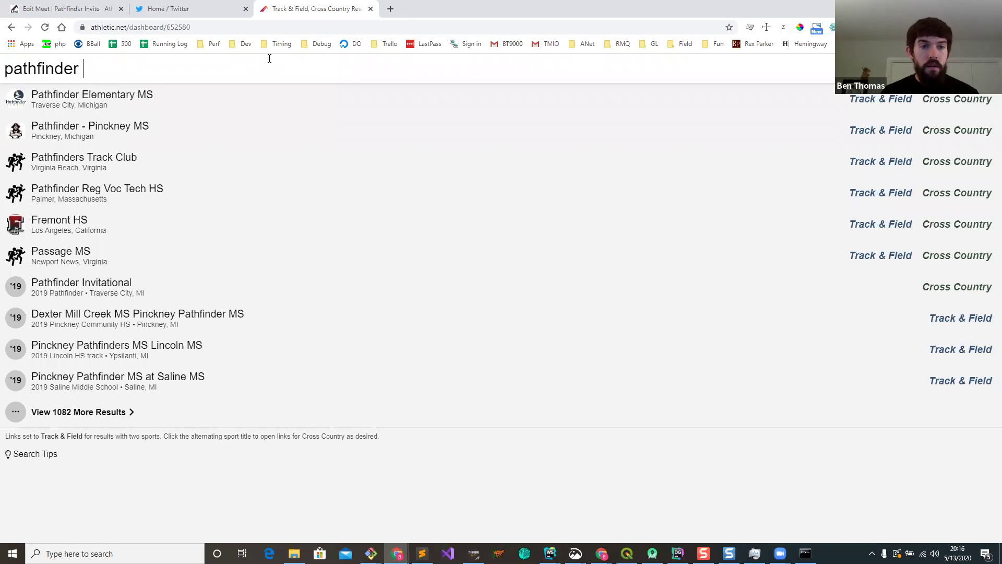
text(invite)
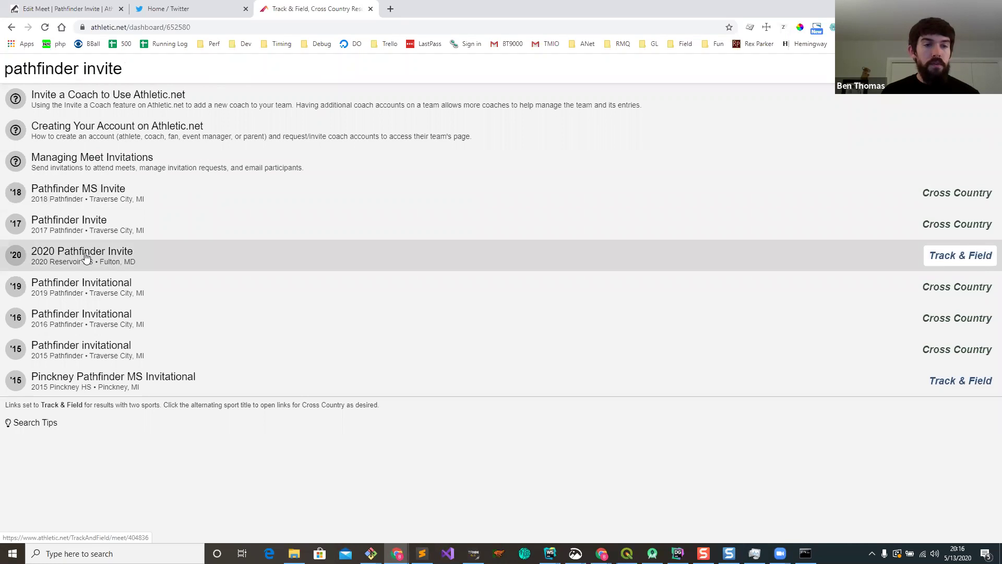
click(86, 257)
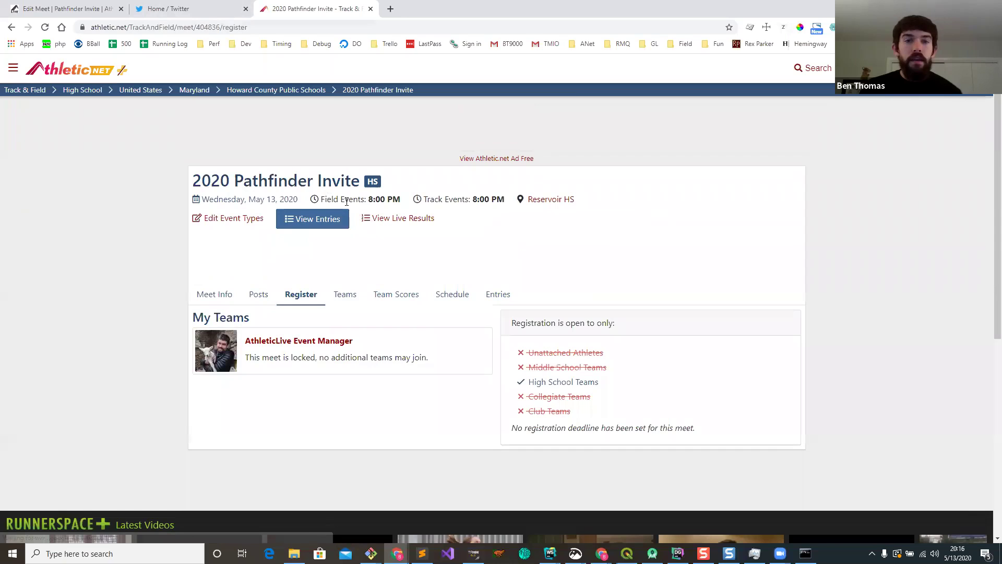
double_click(250, 27)
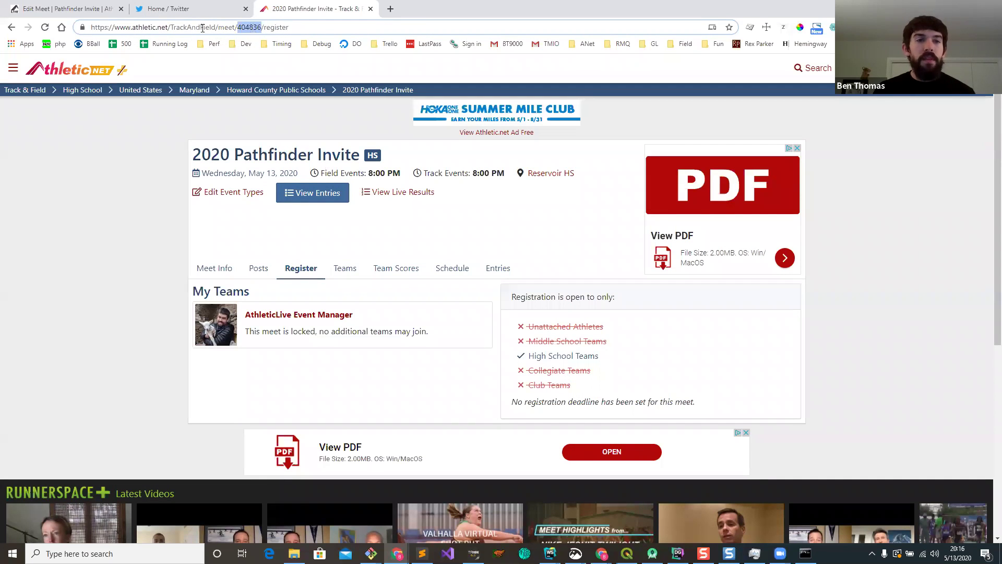
click(85, 11)
click(226, 325)
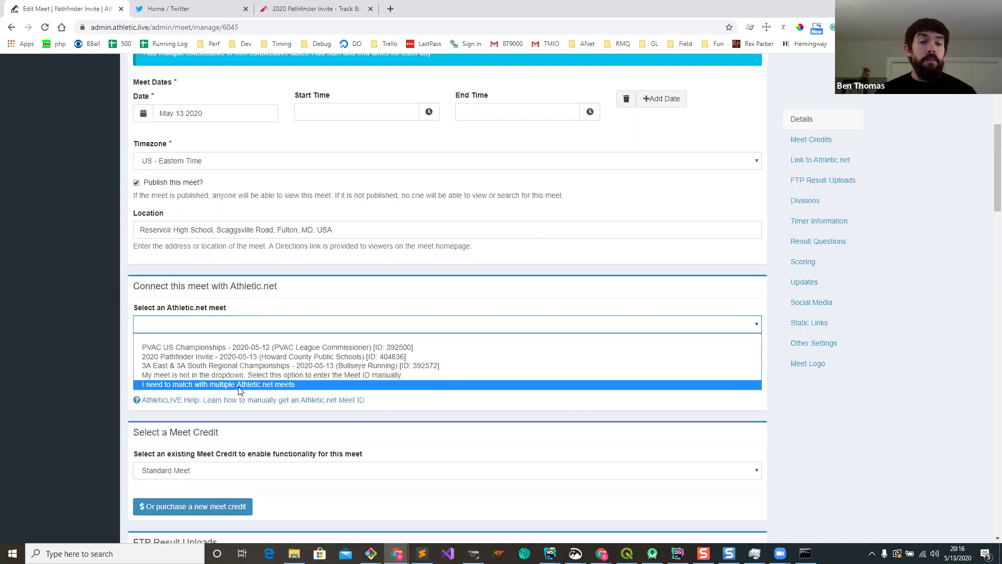
Step: Link the 2020 Pathfinder Invite Athletic.net meet (404836) and enable Athletic.net entries
click(240, 357)
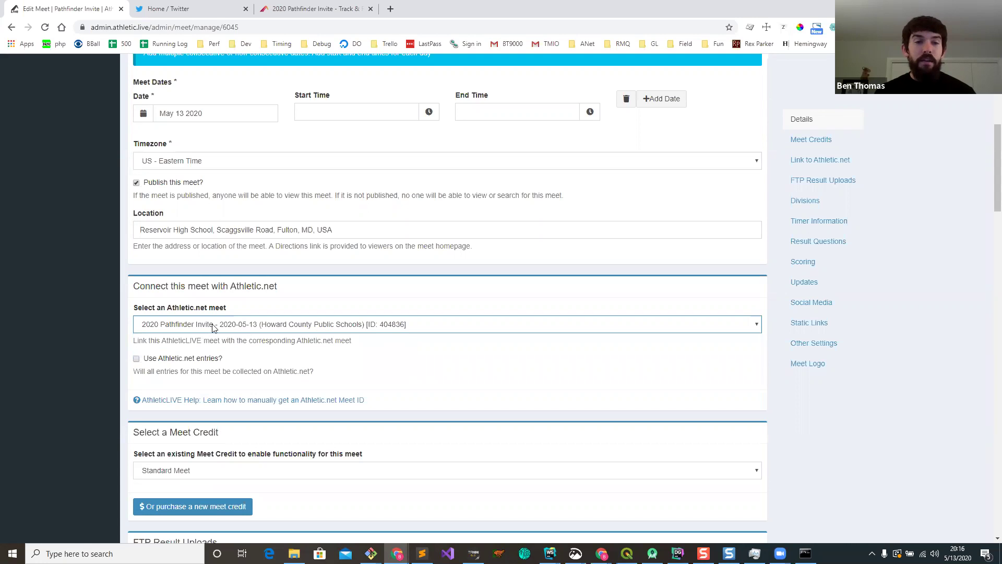
click(186, 363)
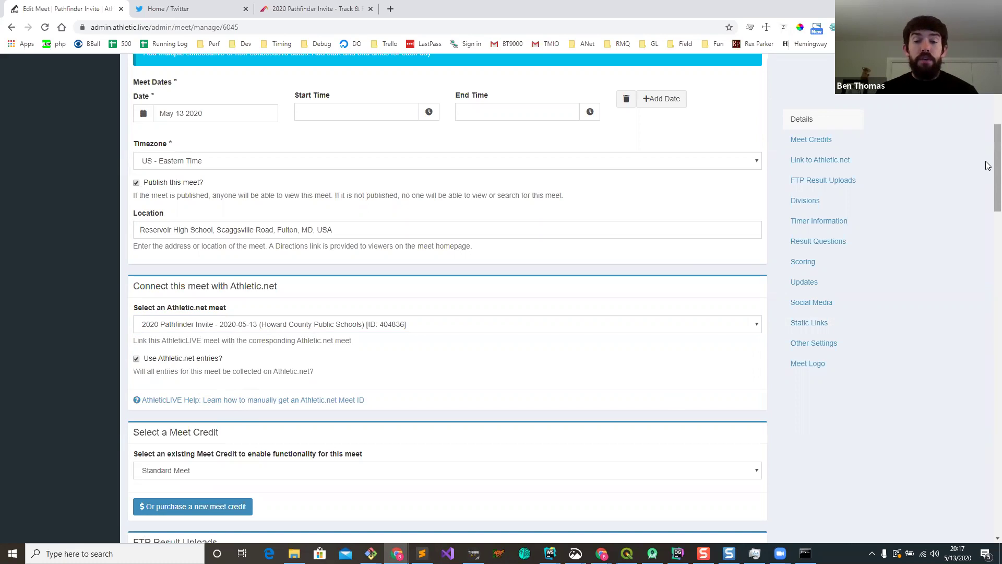
scroll(988, 165, down, 8)
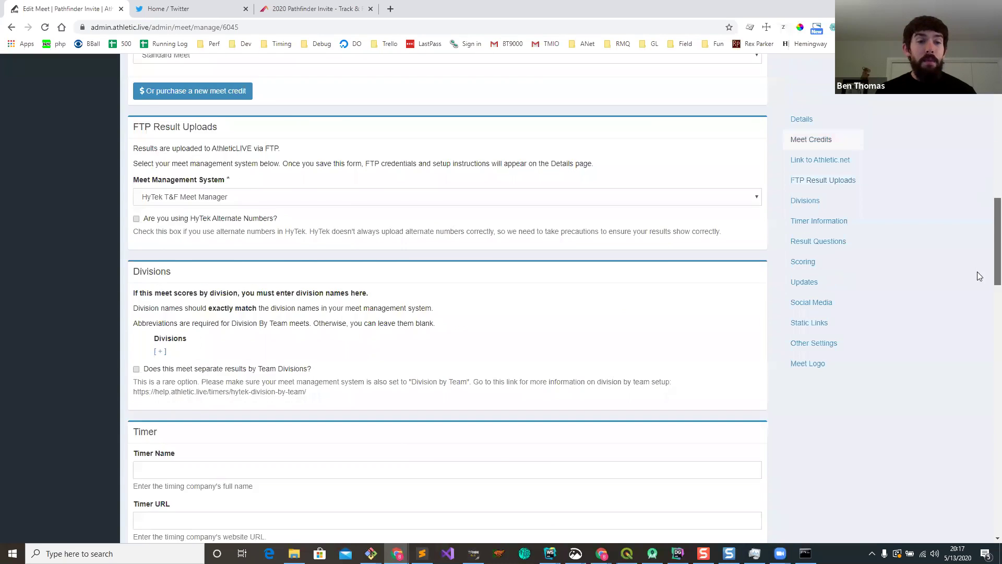
Step: Enable display of athlete personal records and athlete/team season records, then save the meet
scroll(977, 275, down, 20)
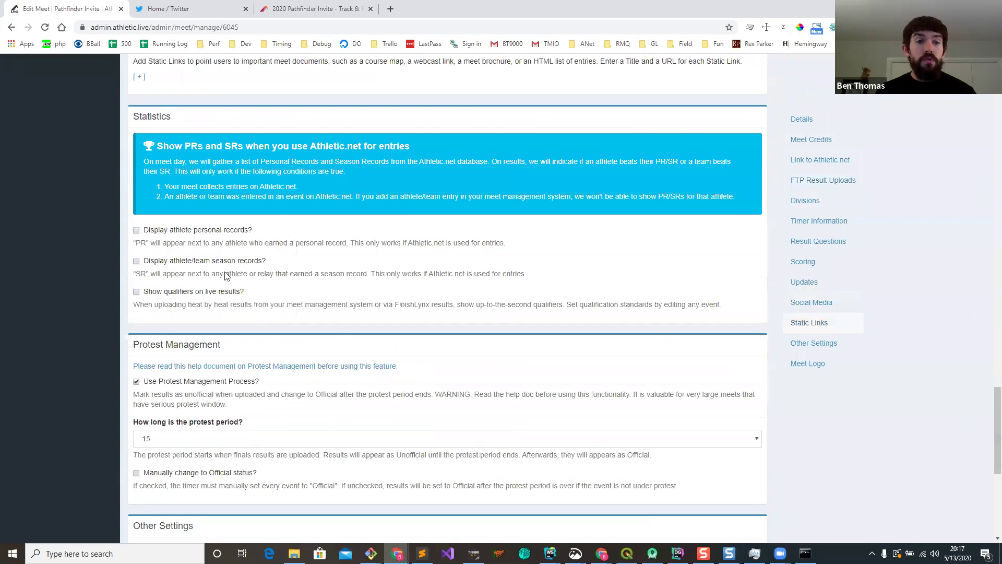
click(207, 229)
click(210, 261)
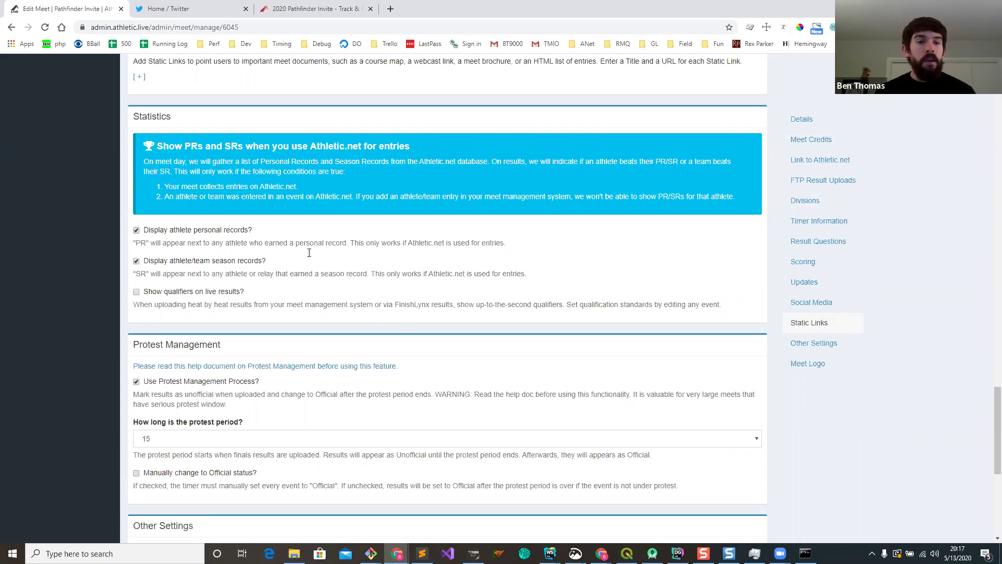
scroll(289, 251, down, 1)
scroll(289, 251, down, 6)
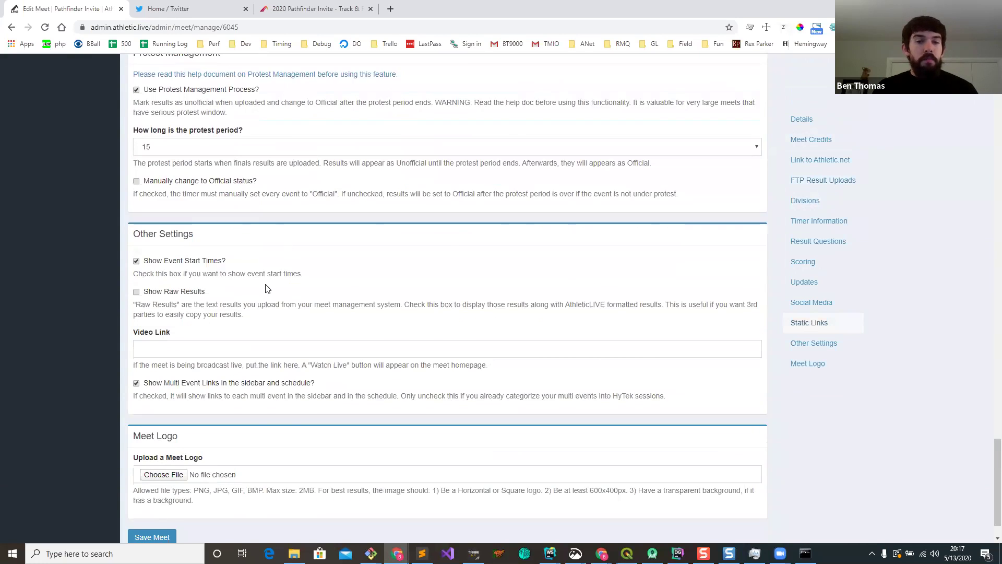
click(152, 492)
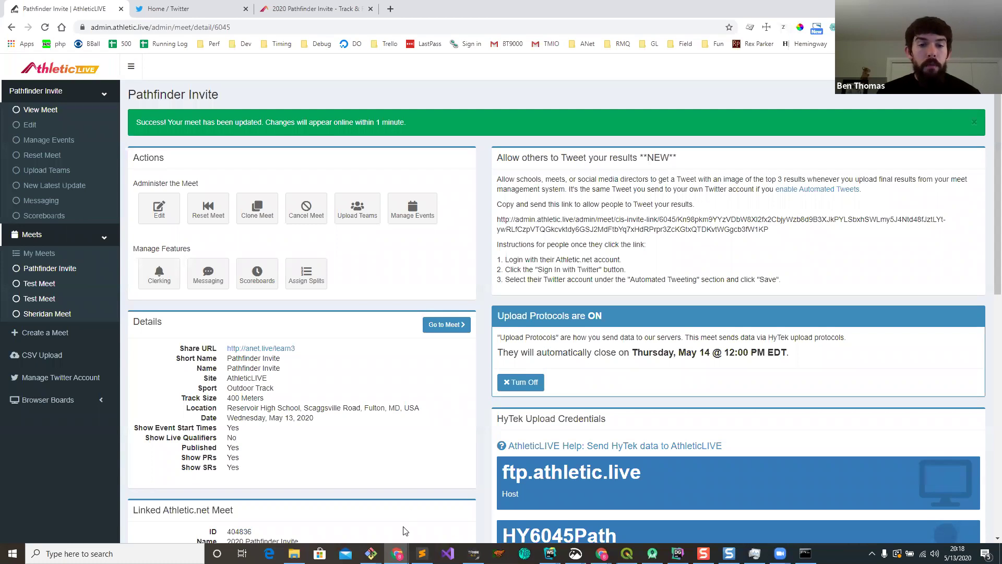
mouse_move(397, 553)
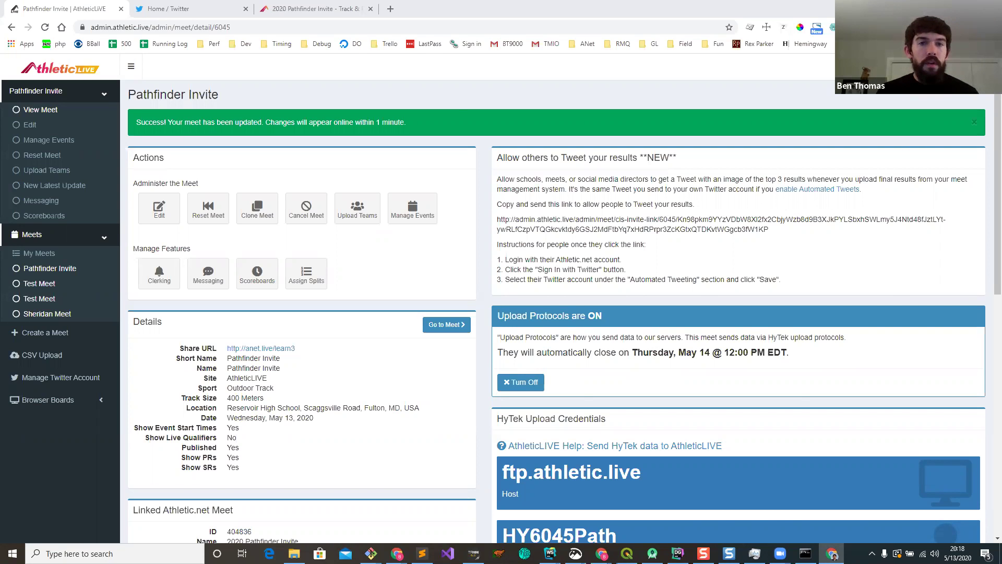
drag(1001, 52, 593, 95)
Step: Dismiss the password prompt, run ANet Team/Athlete Sync, and minimize the admin windows
click(571, 84)
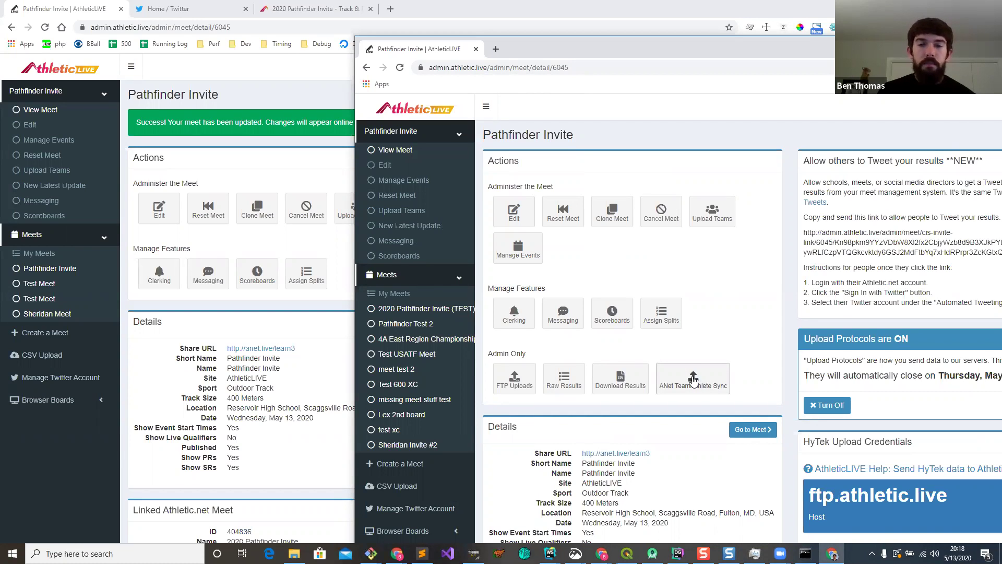
click(696, 381)
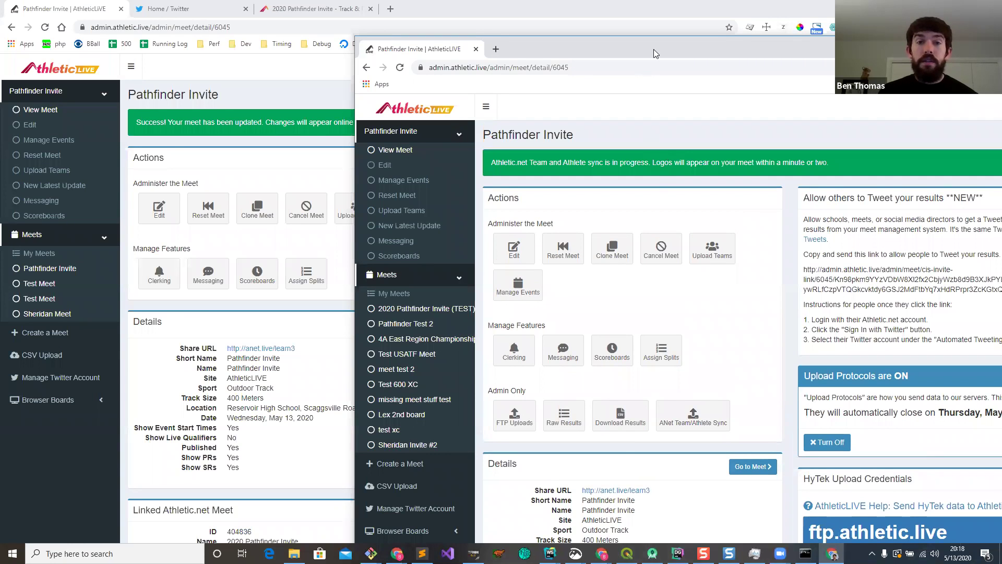
click(203, 52)
click(940, 7)
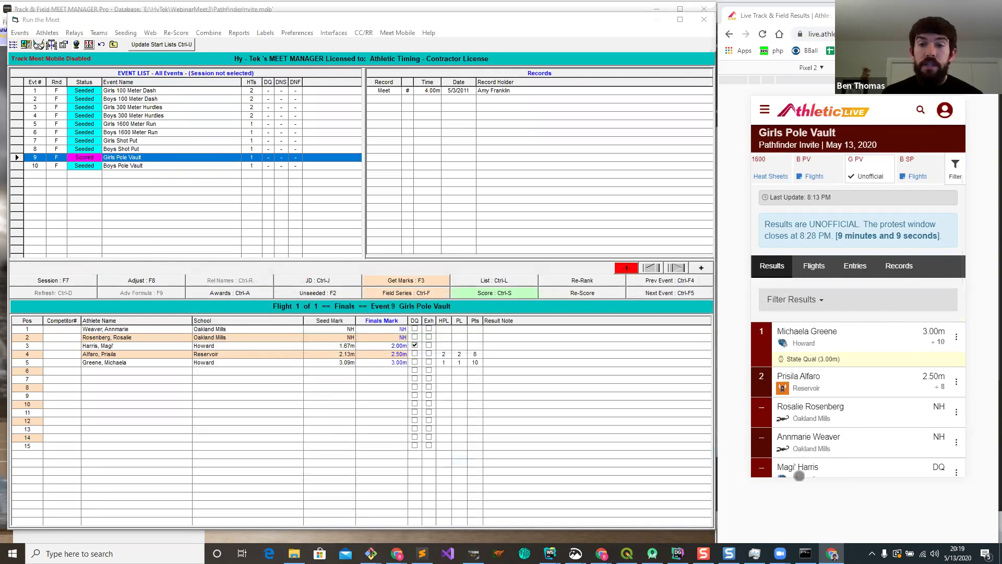
Step: From the G 1600 heat sheet, open the third runner's page and her Athletic.net bio
click(818, 173)
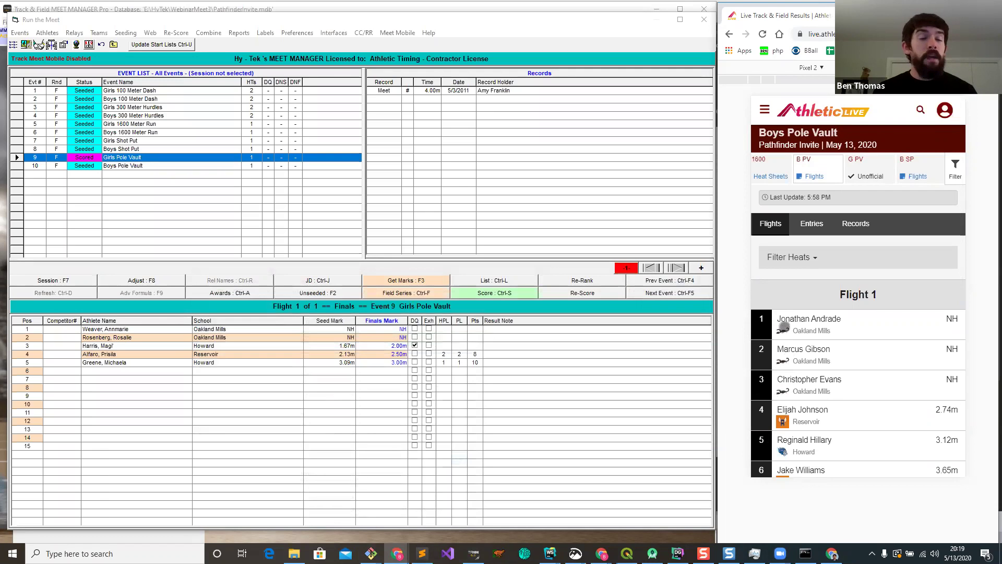
click(784, 170)
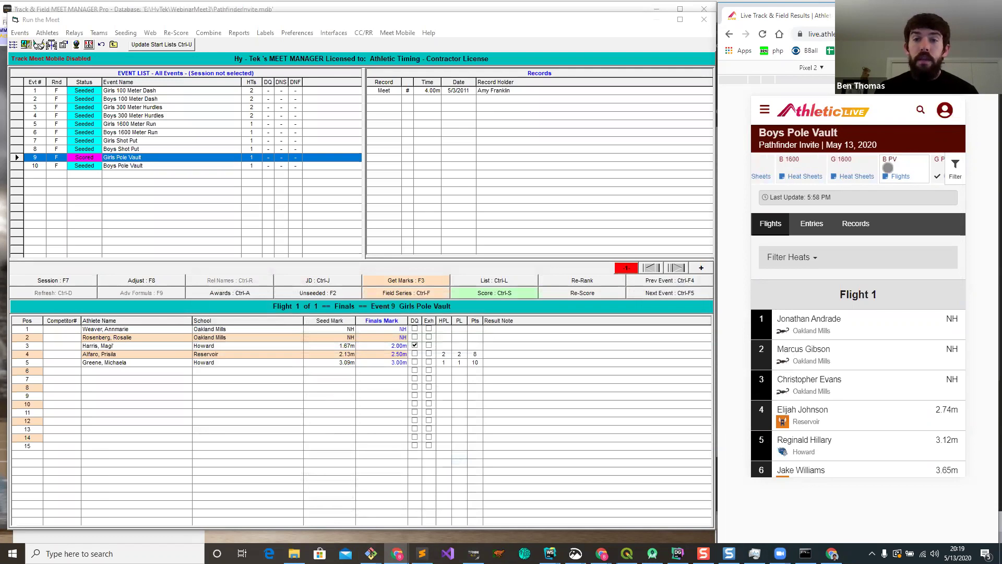
scroll(869, 352, down, 2)
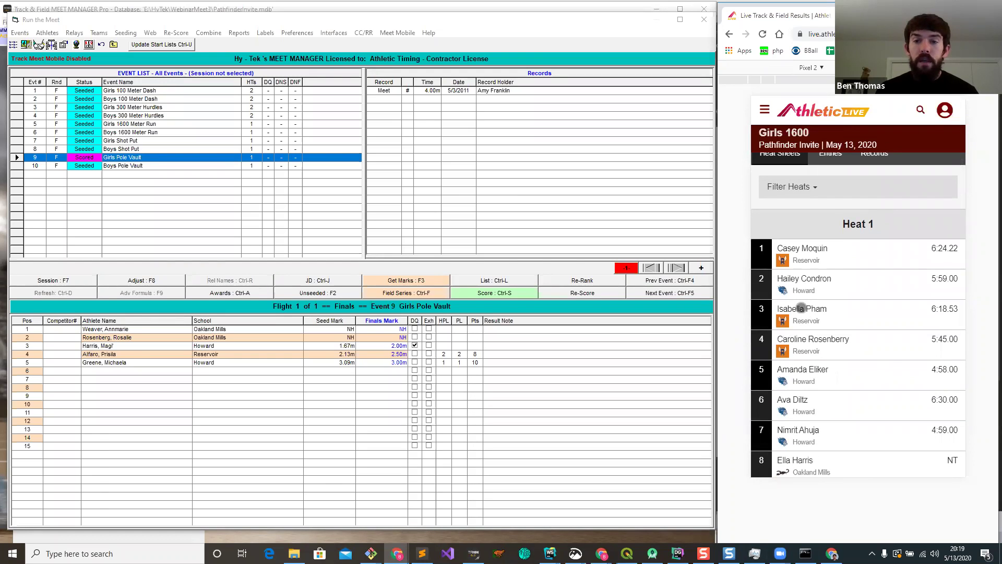
click(802, 309)
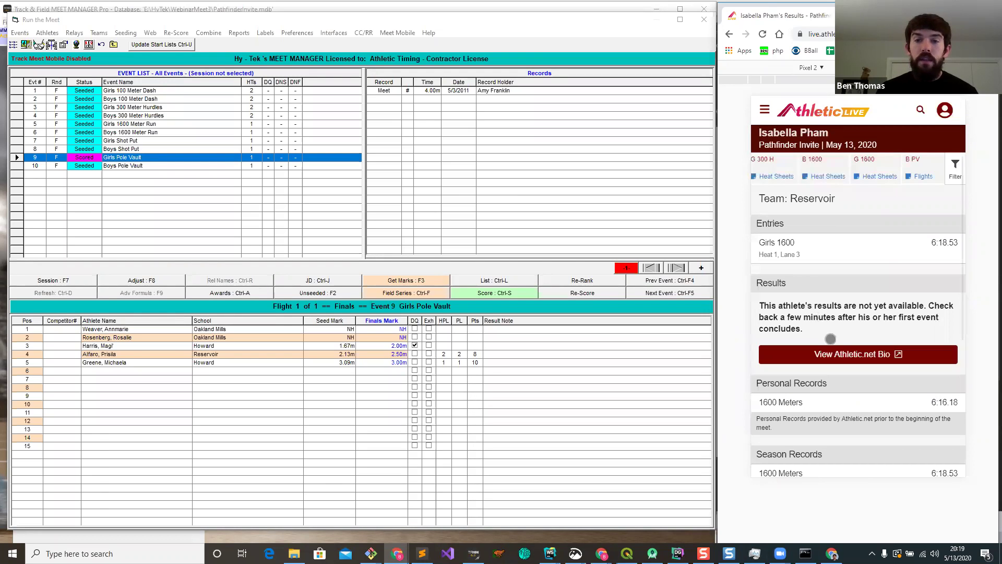
scroll(831, 307, down, 2)
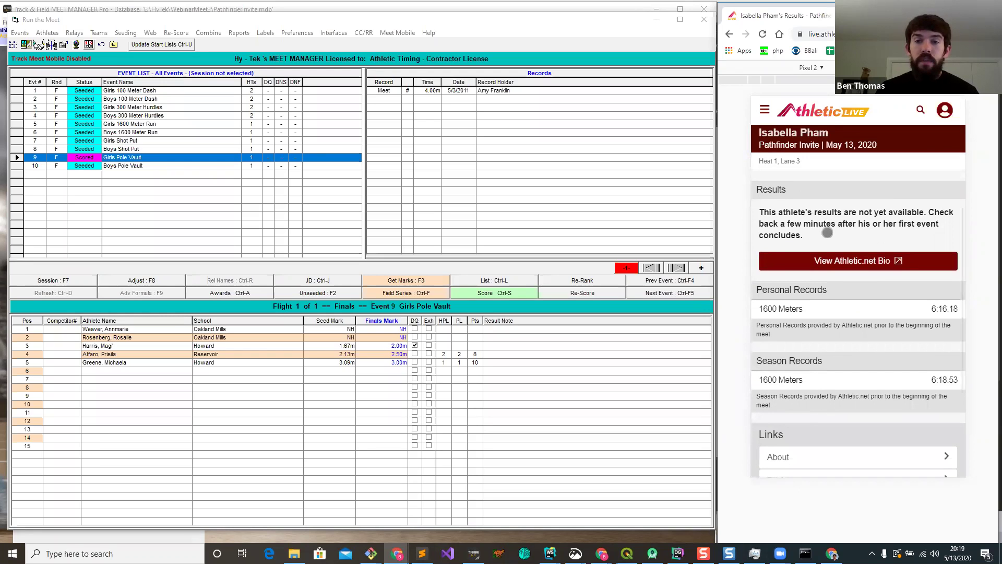
scroll(775, 308, up, 1)
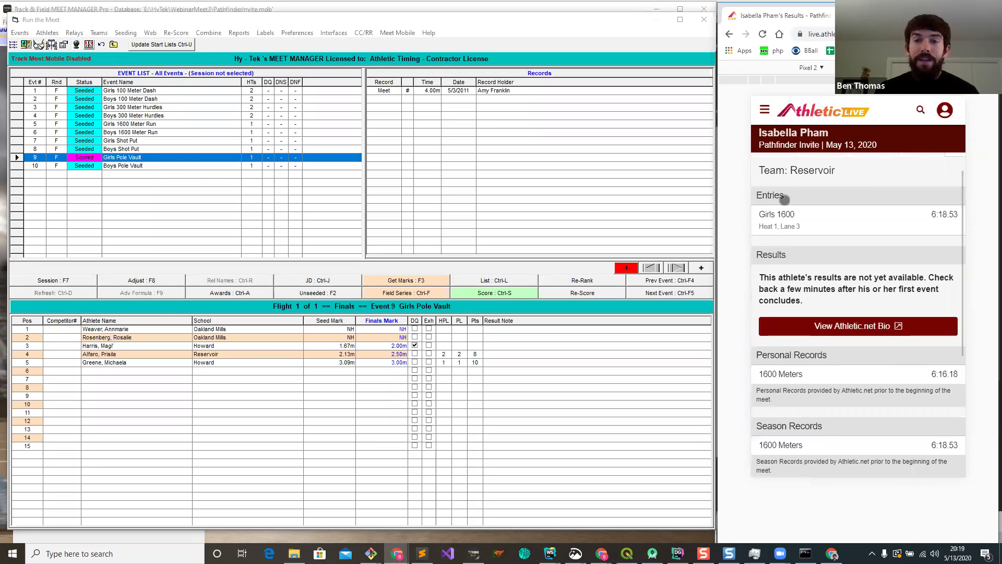
scroll(814, 292, down, 1)
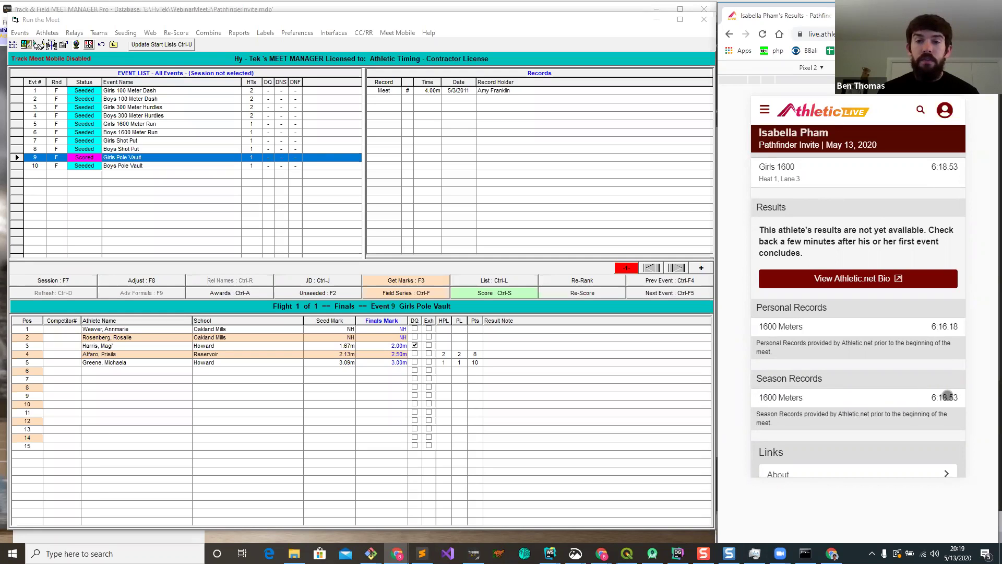
drag(836, 356, 834, 396)
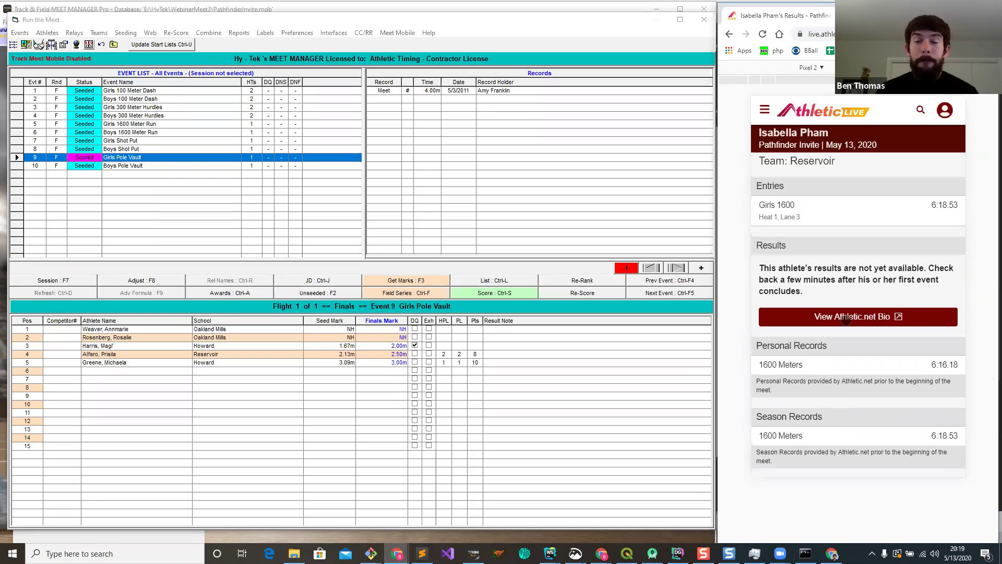
click(845, 316)
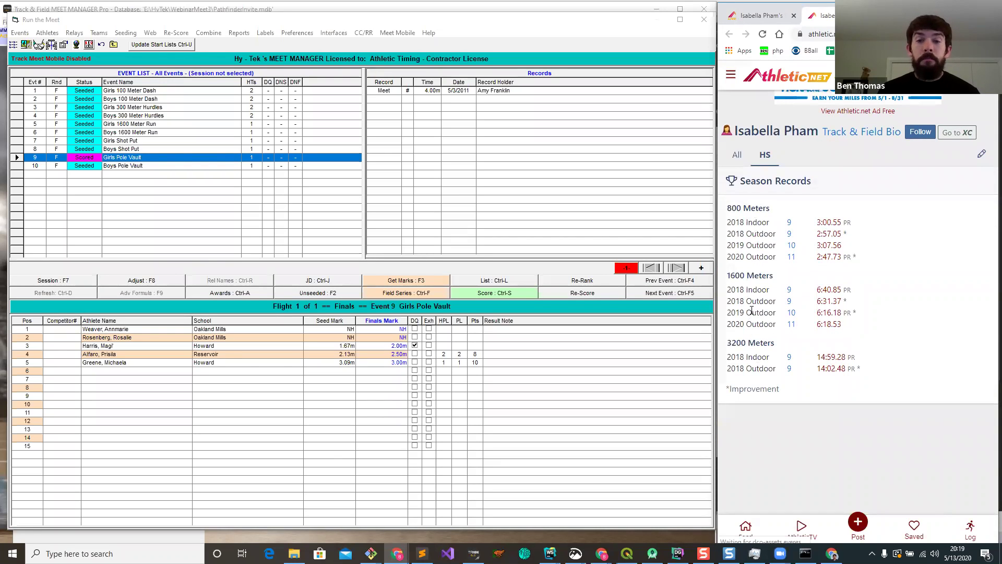
Step: Return to the runner's profile (6:16.18 PR, 6:18.53 SR), then back to the Girls 1600 heat sheet
click(757, 15)
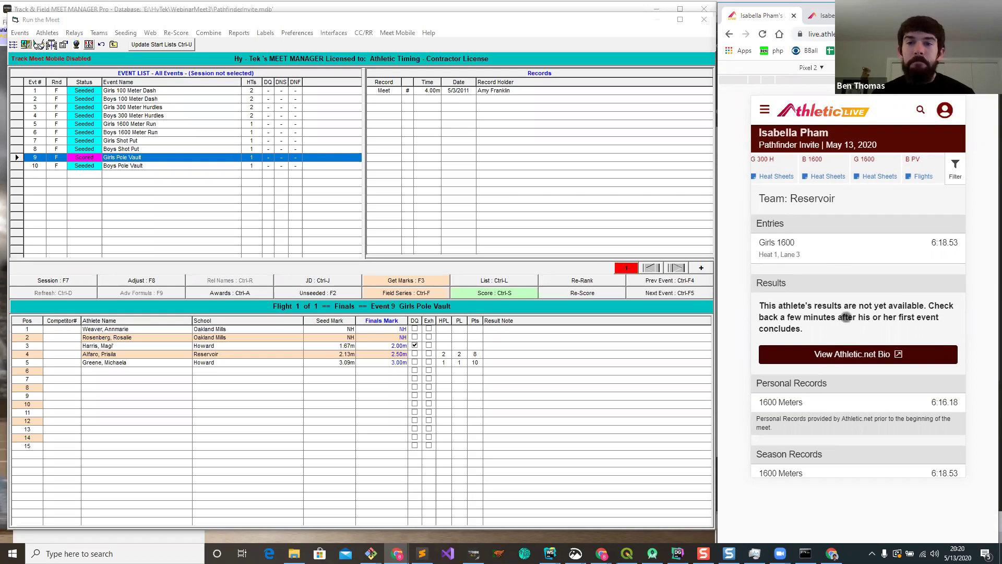
scroll(840, 323, down, 1)
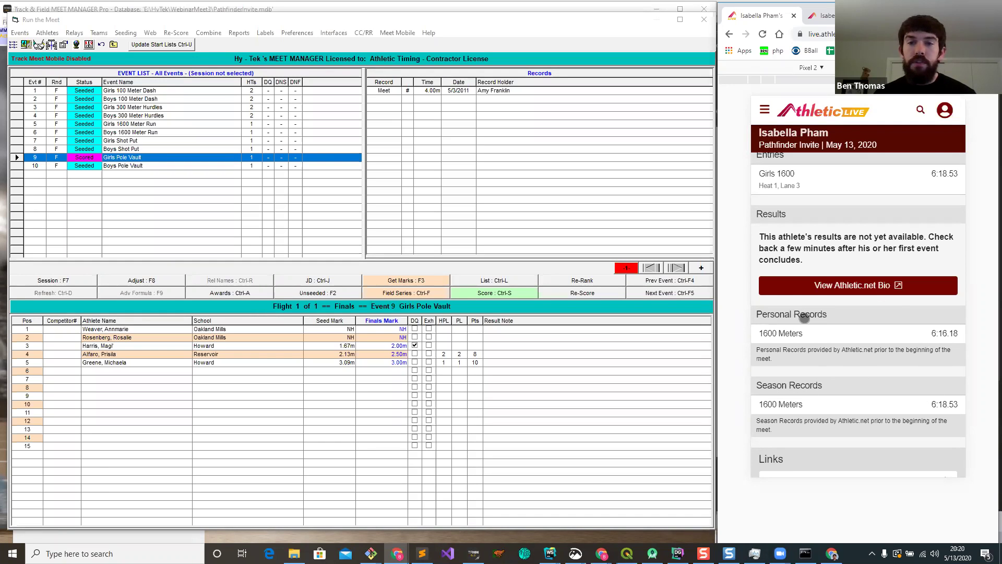
scroll(820, 287, up, 2)
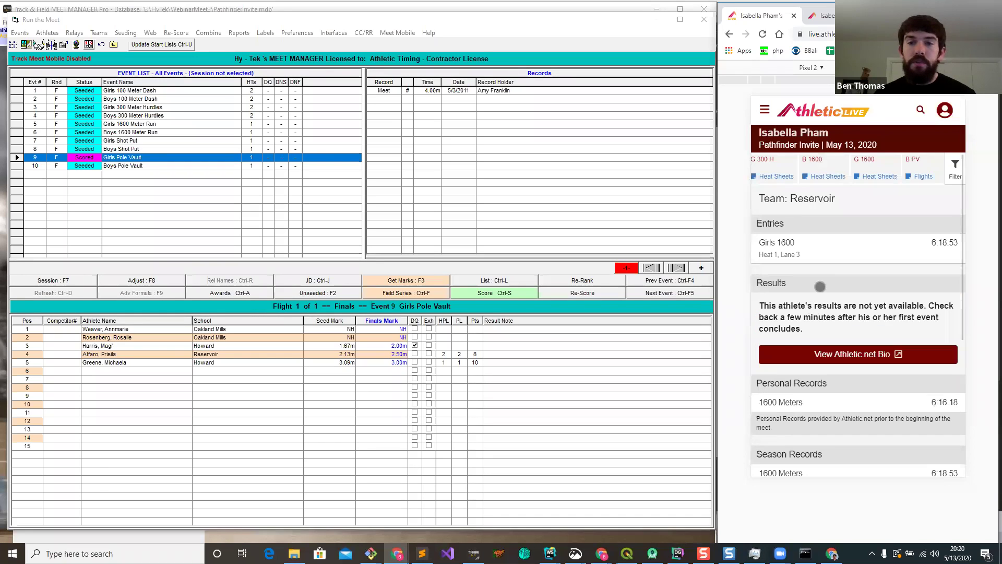
click(729, 35)
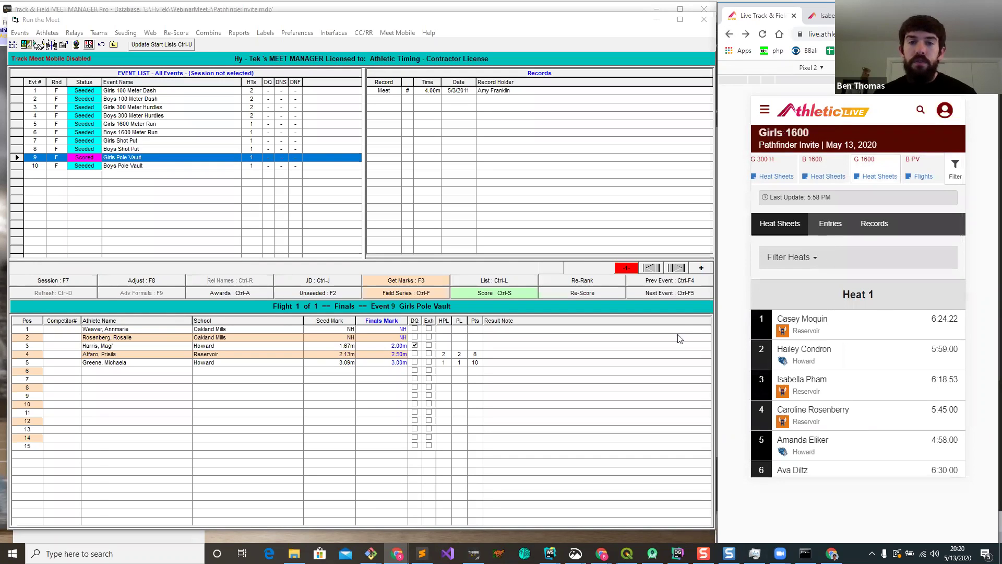
Step: Open Girls 1600 Meter Run and enter finals times 6:15.00 through 6:18.00 for the first runners
click(146, 134)
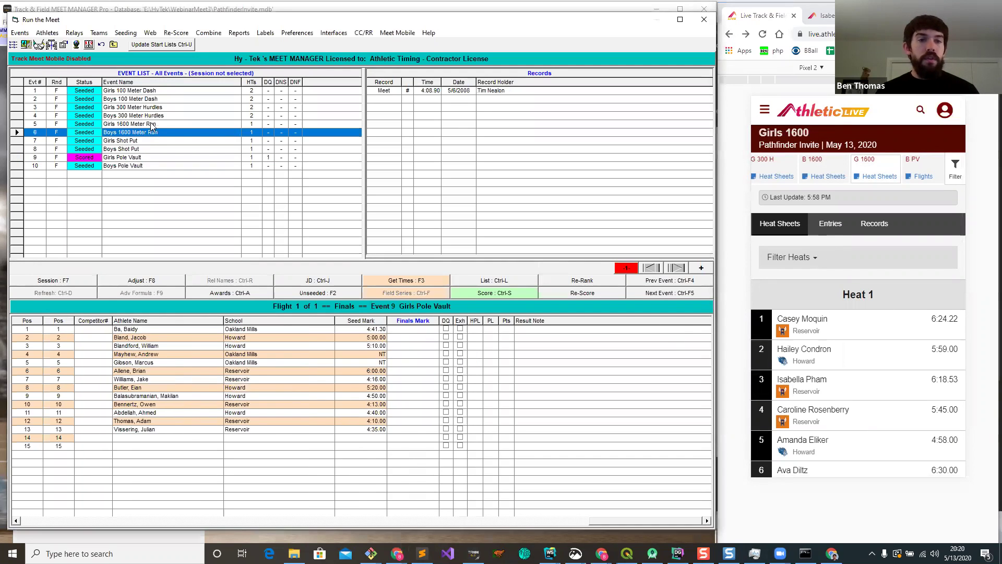
click(153, 124)
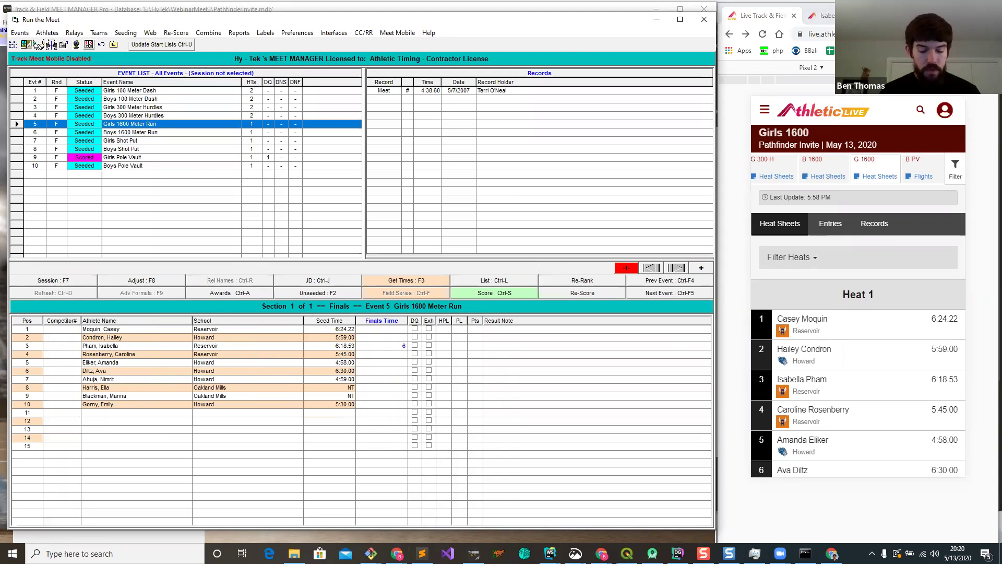
key(Return)
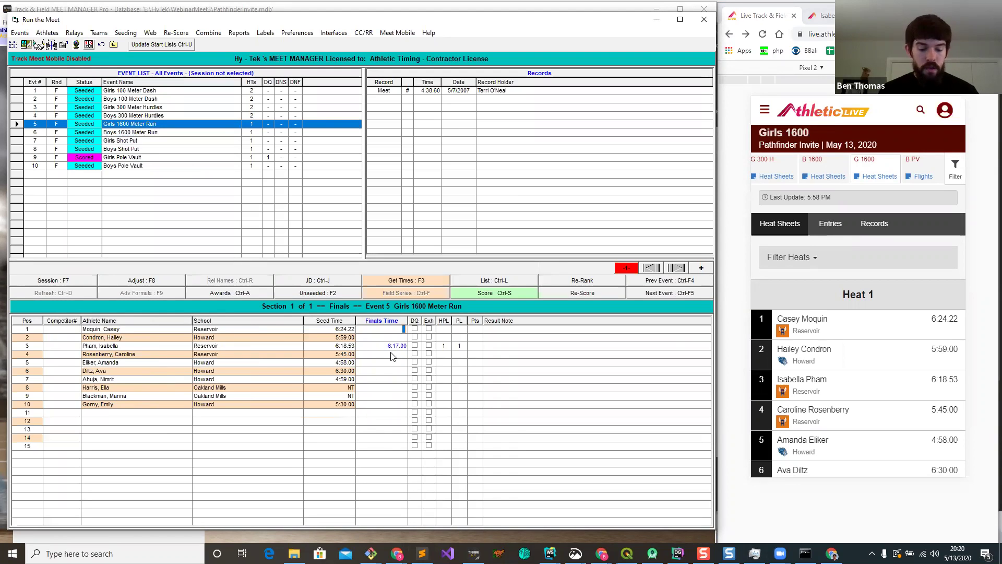
text(61500)
key(Return)
text(6:16.00)
key(Return)
text(61800)
key(Return)
Step: Enter the remaining finals times 6:20.00 through 6:24.00 and score the Girls 1600 Meter Run
text(62000)
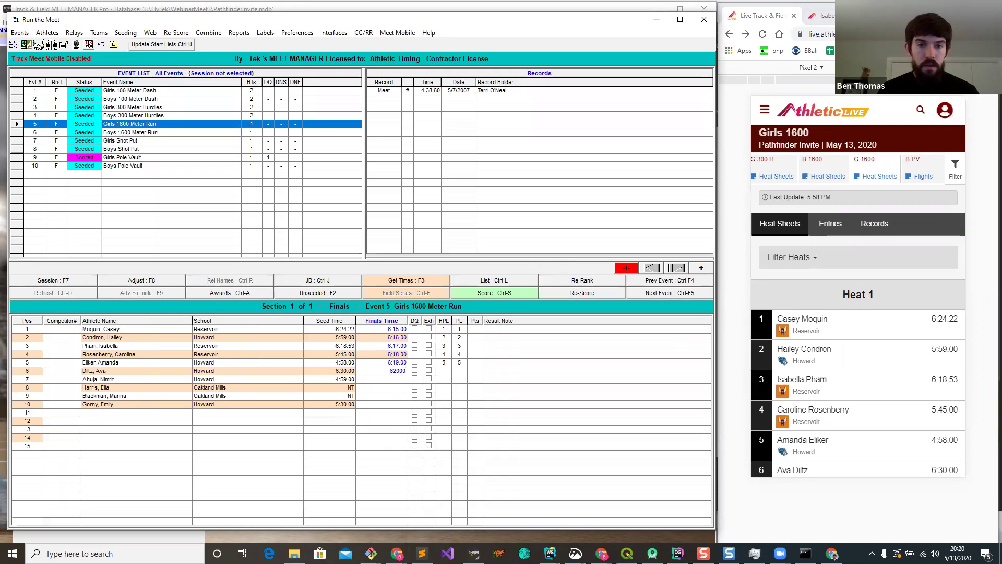
key(Return)
text(6)
key(Return)
text(62200)
key(Return)
text(6)
key(Return)
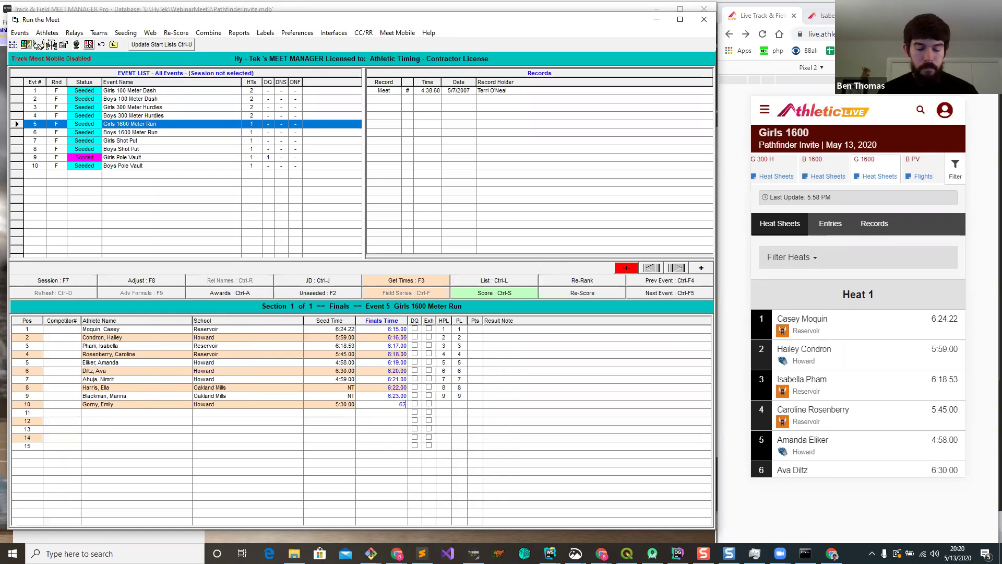
key(Return)
click(512, 294)
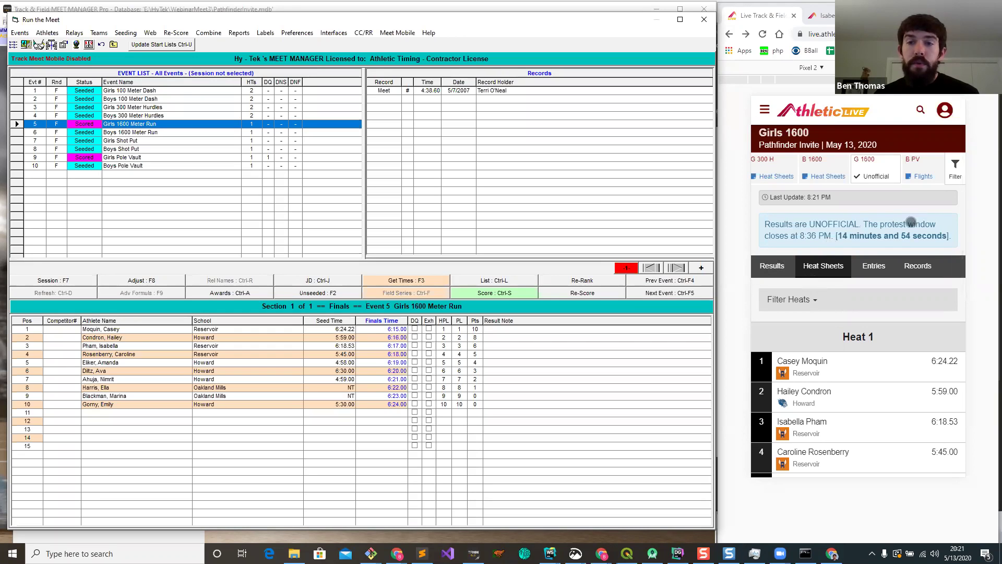
Step: Show the Girls 1600 results and check the third-place runner's result details card
click(772, 265)
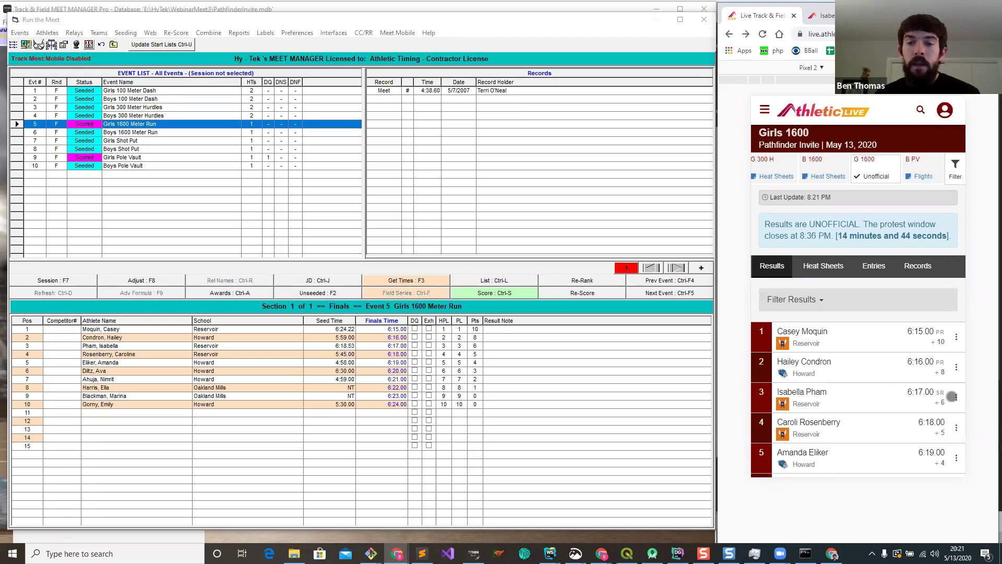
click(956, 397)
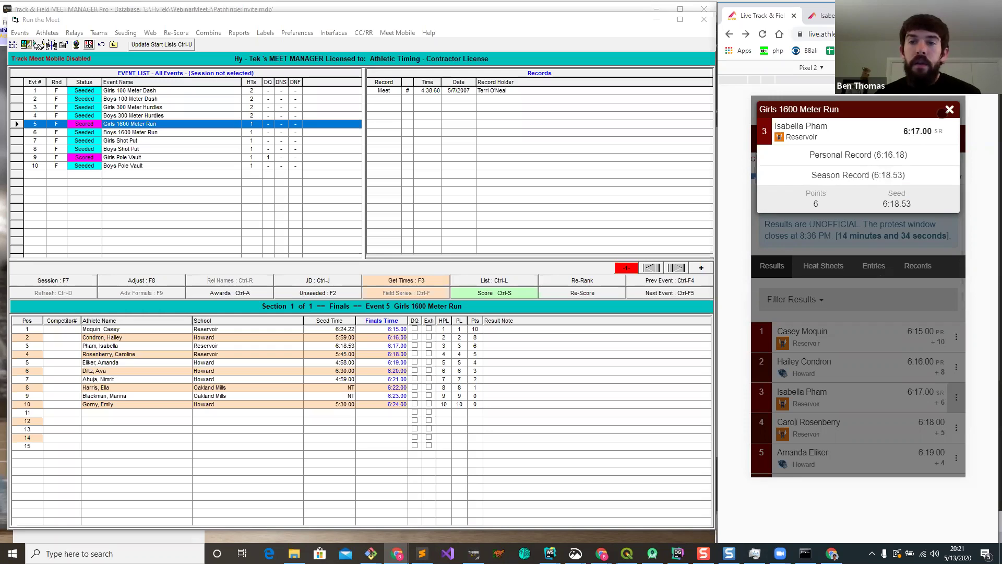
click(948, 110)
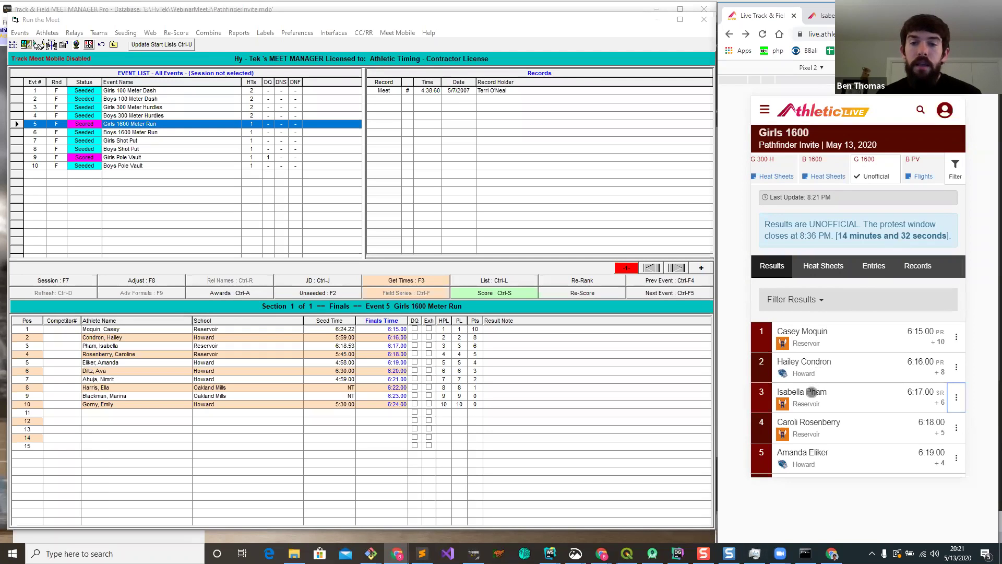
Step: View the third-place runner's athlete page, then return to and scroll through the Girls 1600 results
click(811, 395)
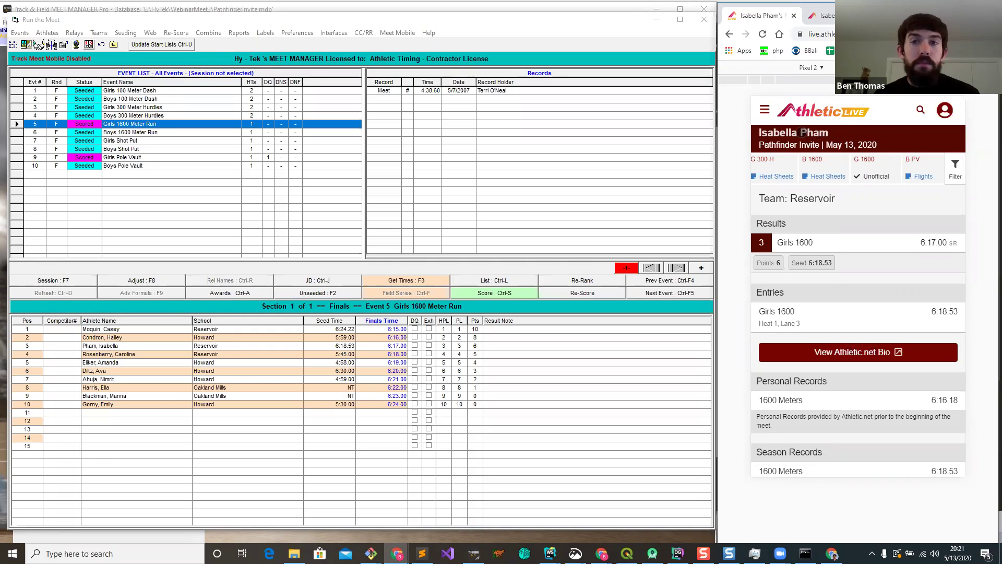
click(730, 34)
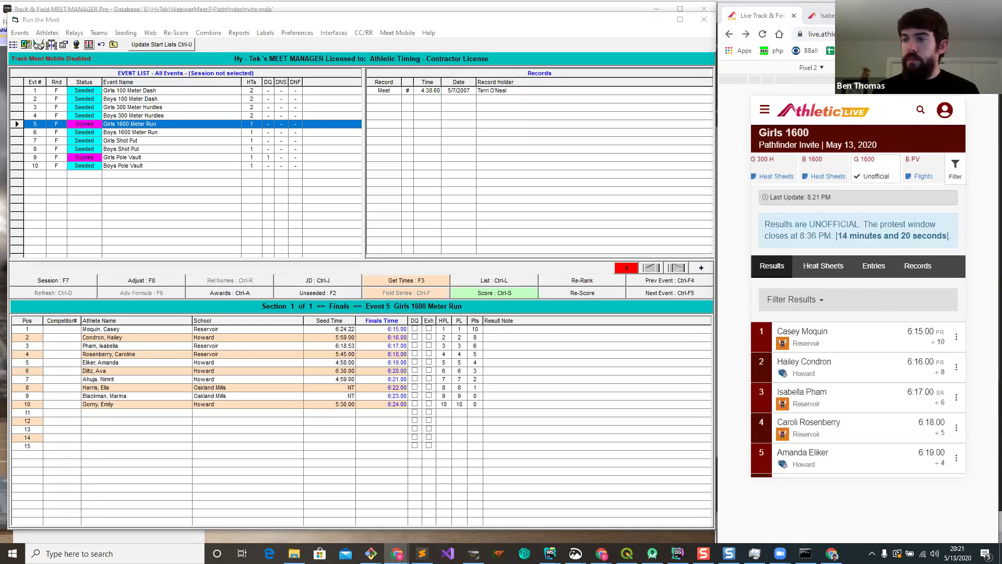
scroll(887, 361, down, 1)
scroll(887, 361, down, 2)
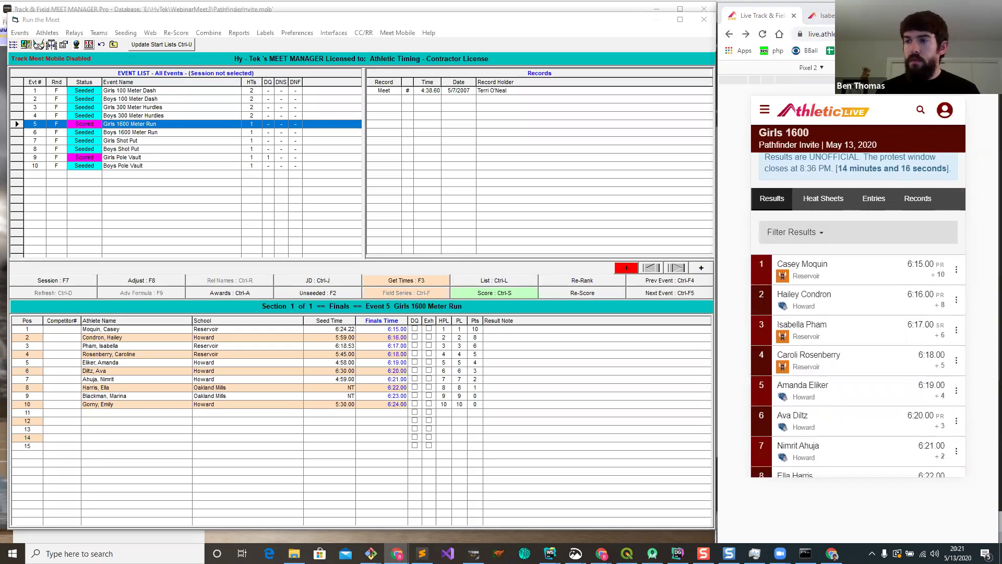
scroll(915, 302, down, 1)
scroll(919, 335, up, 1)
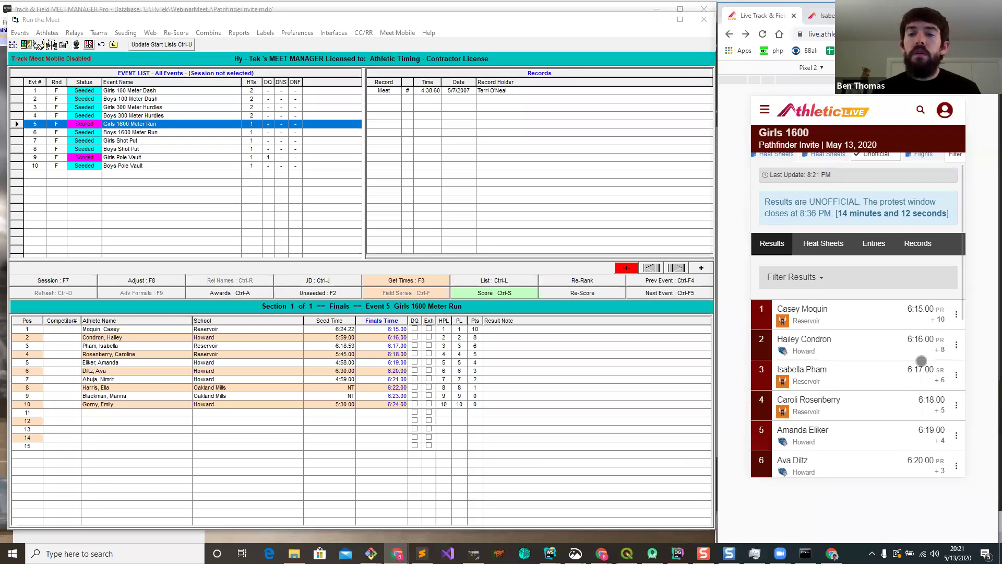
Step: Change the third runner's Girls 1600 finals time to 6:14.00 and rescore the event
click(402, 348)
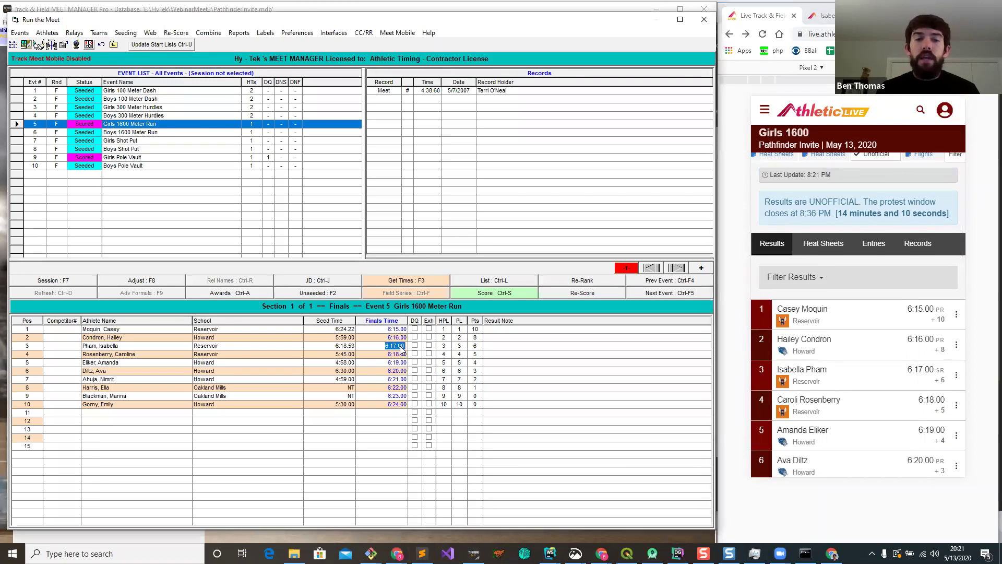
text(615)
key(BackSpace)
key(BackSpace)
text(14)
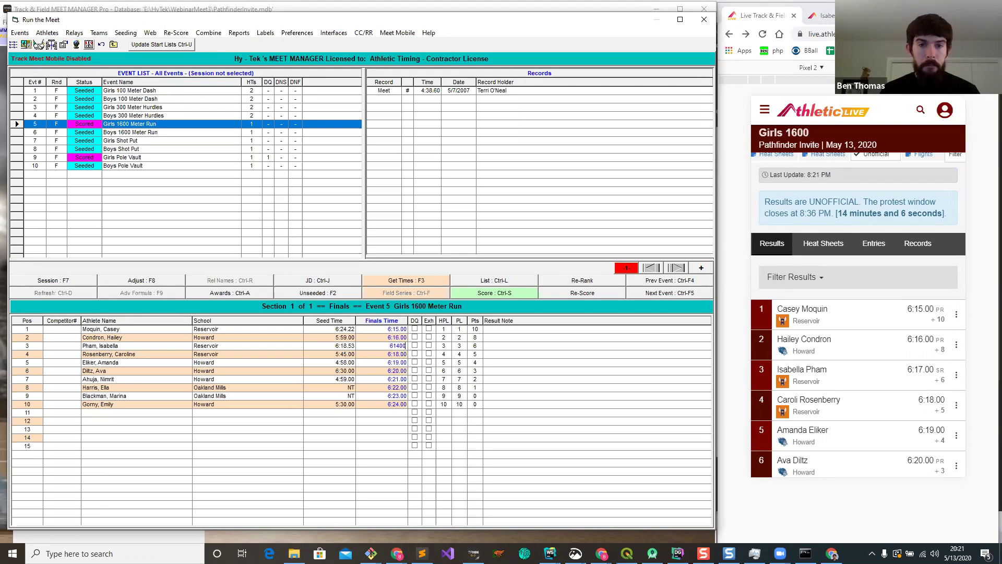
key(Return)
click(514, 292)
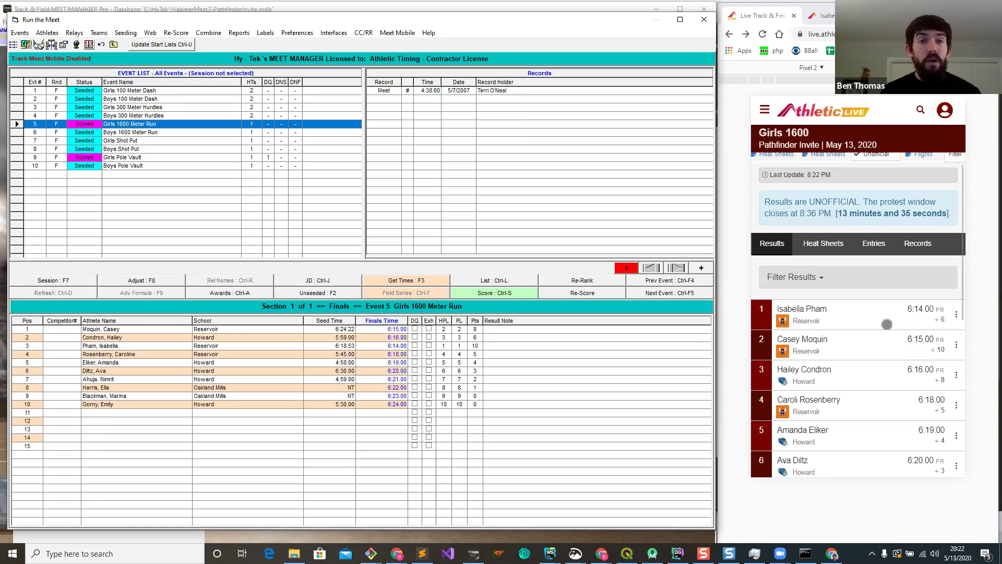
drag(895, 421, 868, 337)
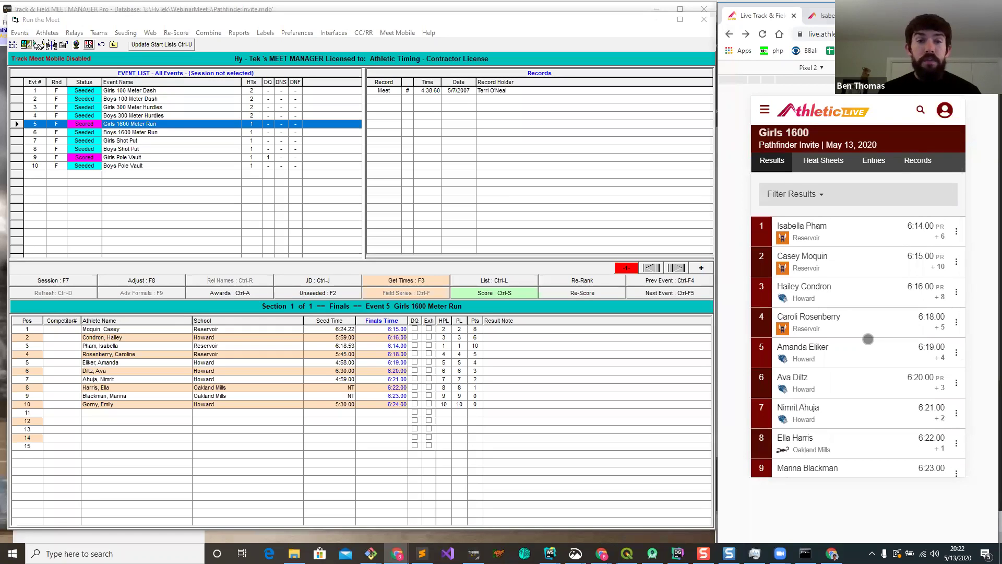
drag(871, 292, 880, 423)
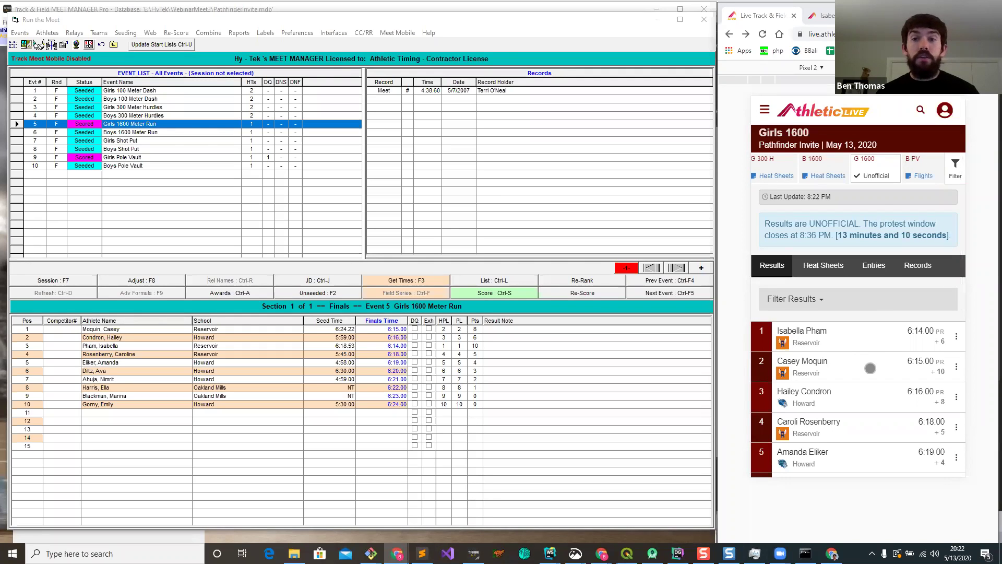
drag(874, 172, 755, 172)
drag(833, 163, 900, 167)
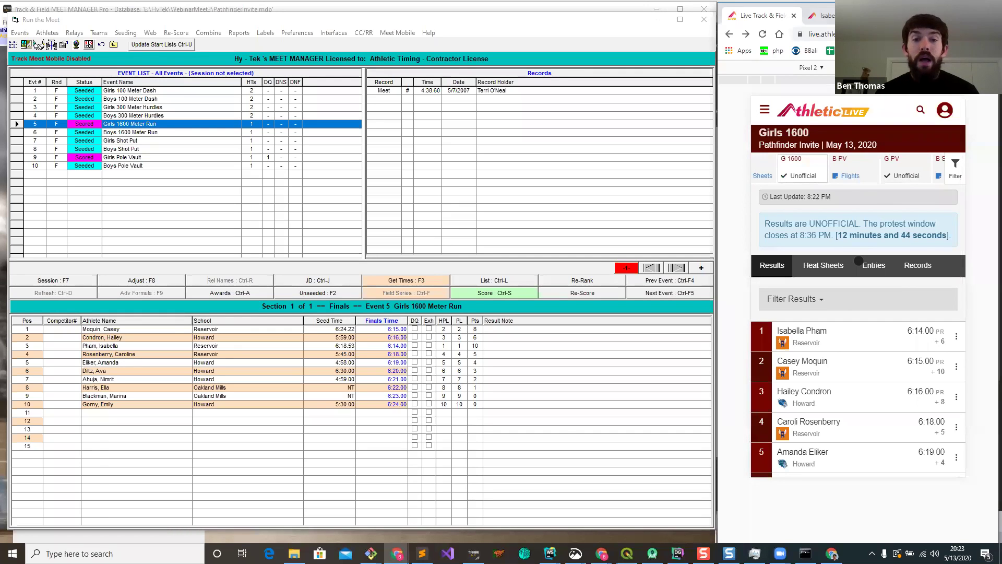
Step: Switch to the Pathfinder Invite admin window and bring up the Manage Twitter Account page
click(397, 553)
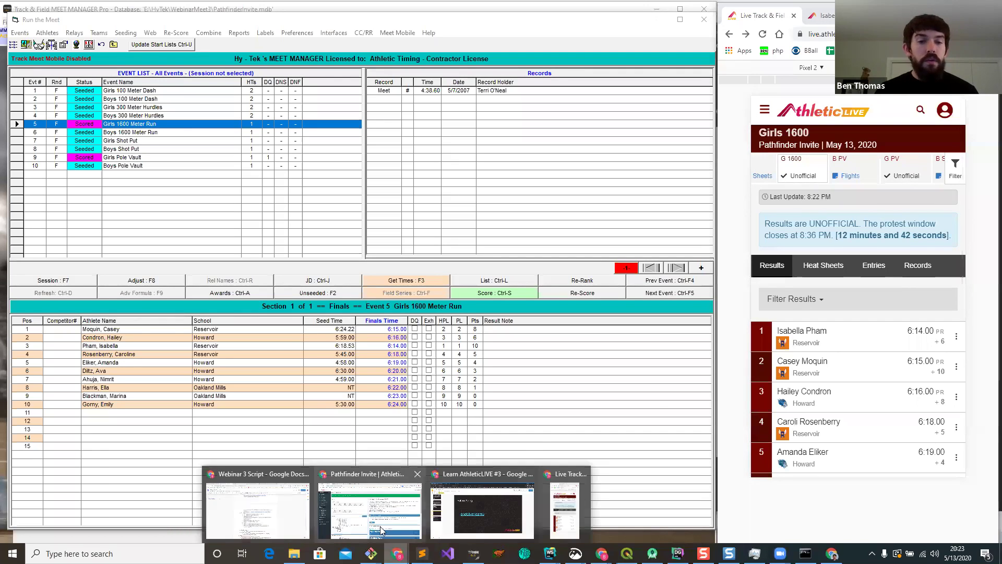
click(372, 505)
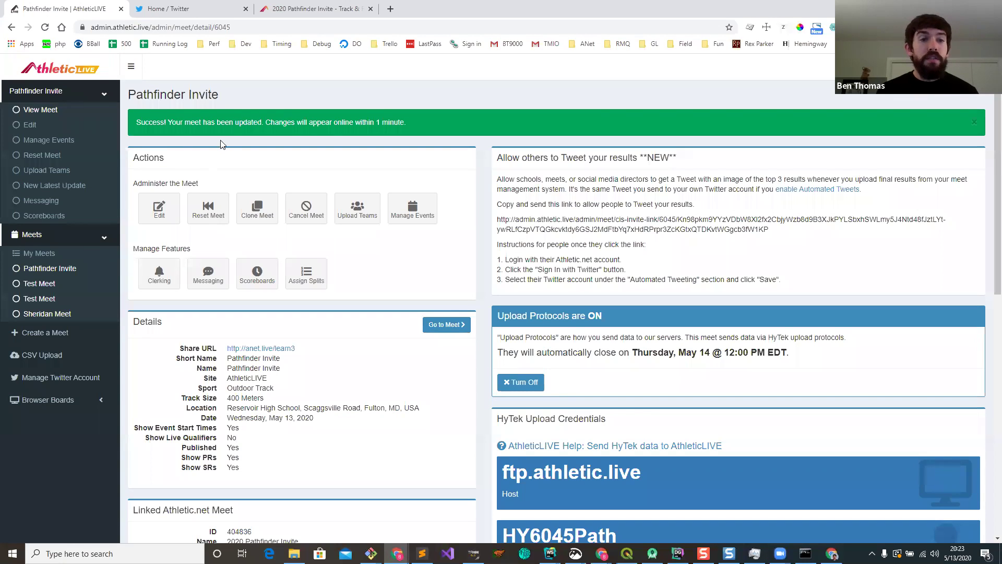
click(62, 379)
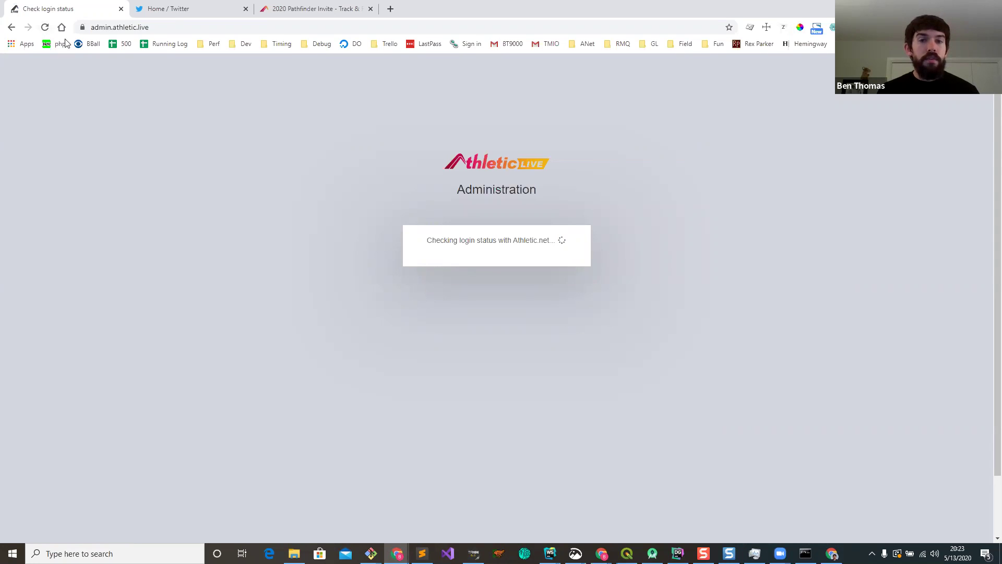
click(45, 27)
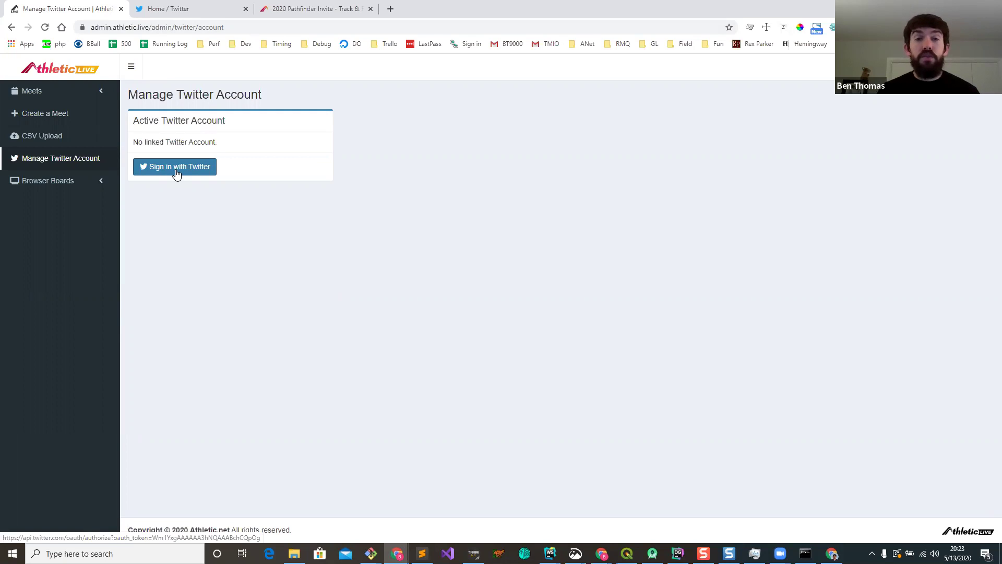
Step: Sign in with Twitter and authorize the AthleticLIVE app, linking the account
click(176, 173)
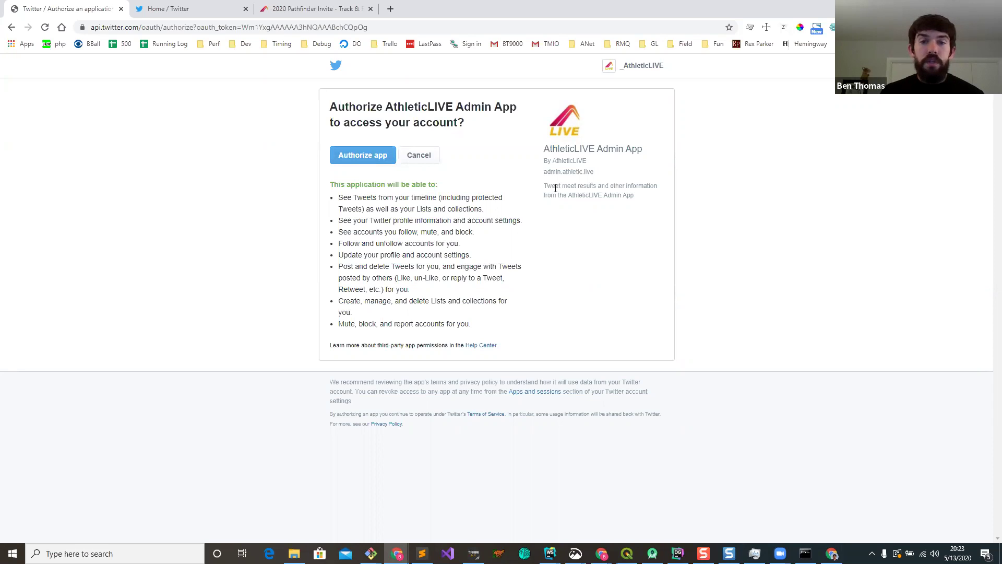
drag(545, 185, 584, 188)
click(367, 157)
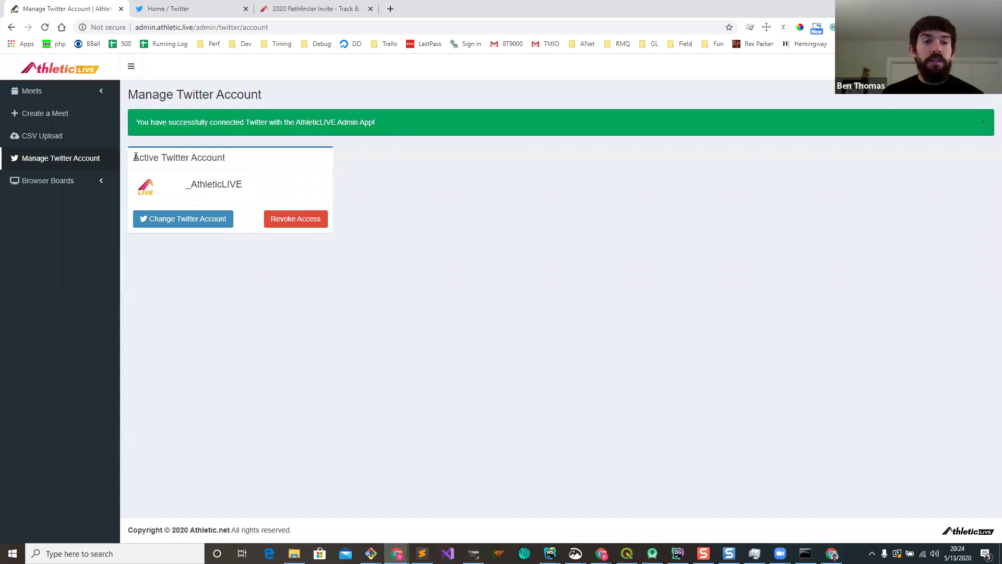
drag(136, 157, 270, 195)
click(270, 193)
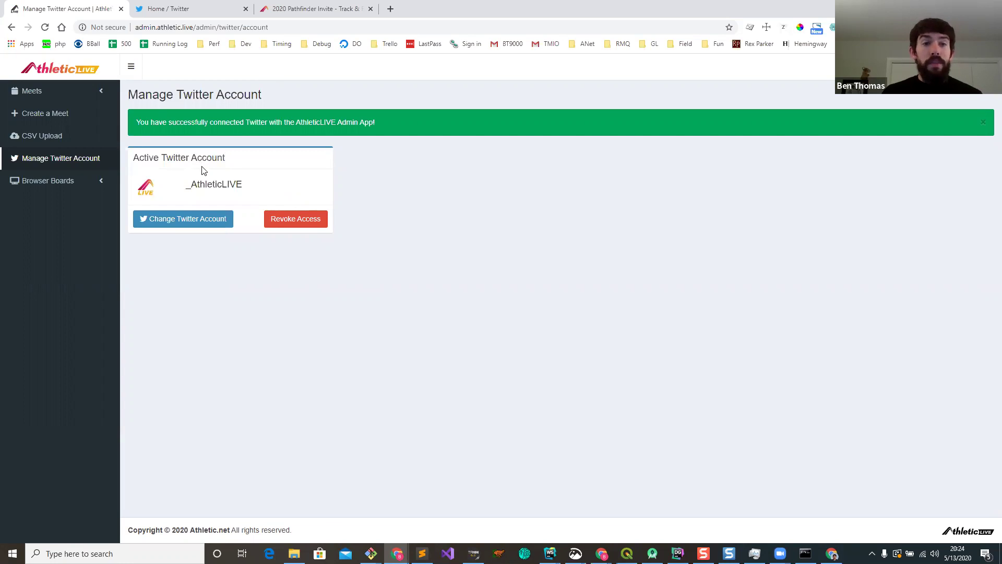
click(78, 97)
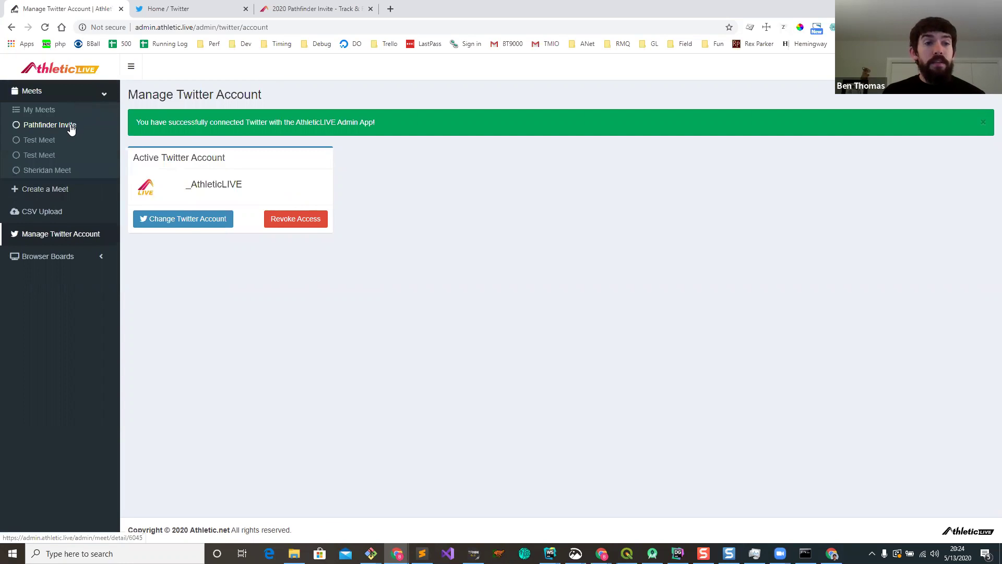
Step: In Pathfinder Invite messaging, select the linked account for automated meet results tweets and save
click(70, 124)
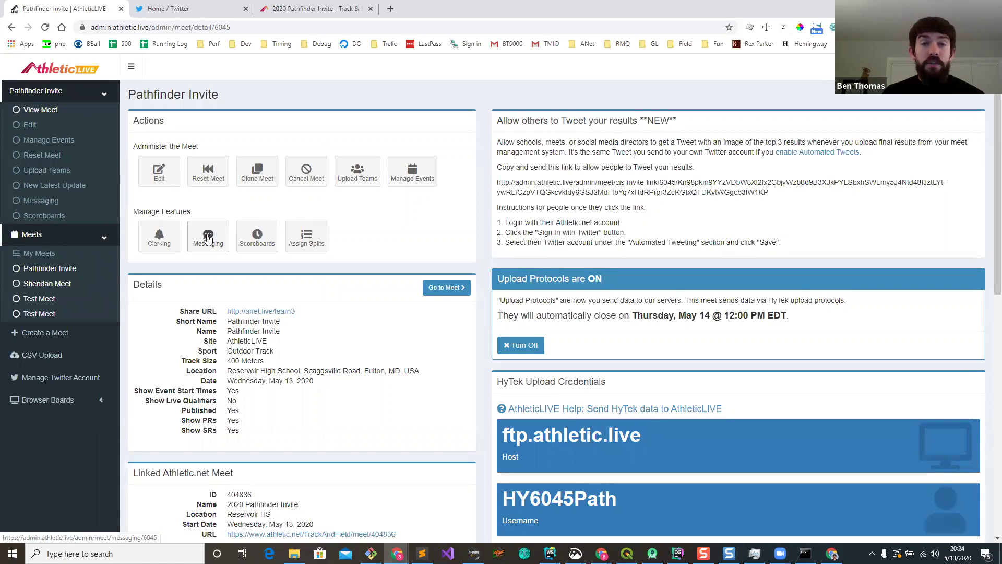
click(207, 239)
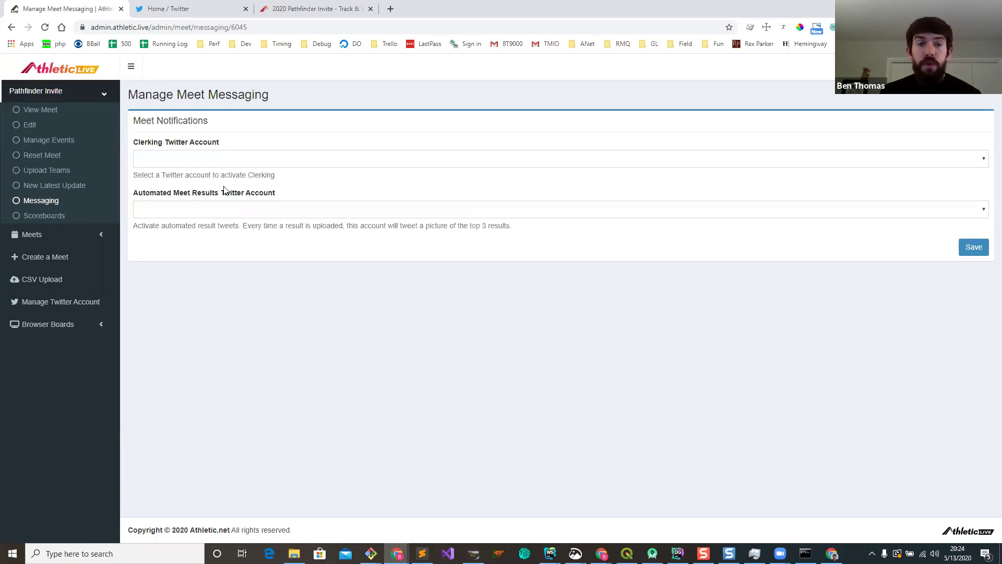
click(202, 209)
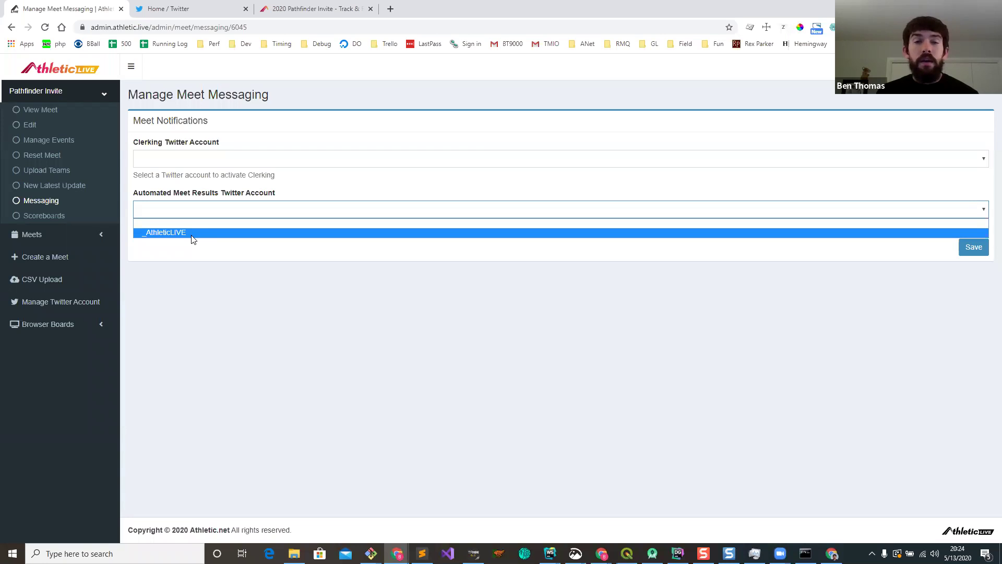
click(192, 235)
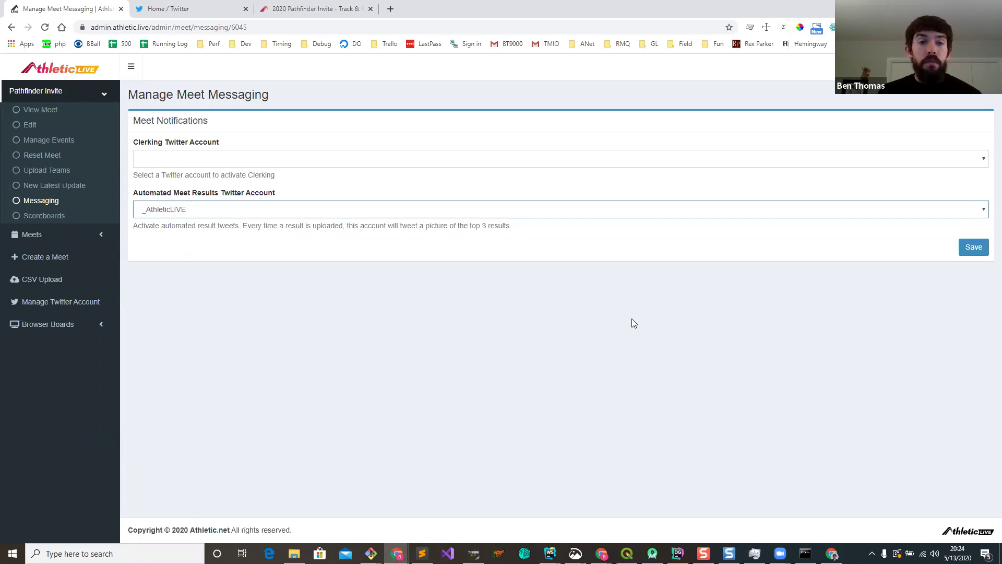
click(974, 247)
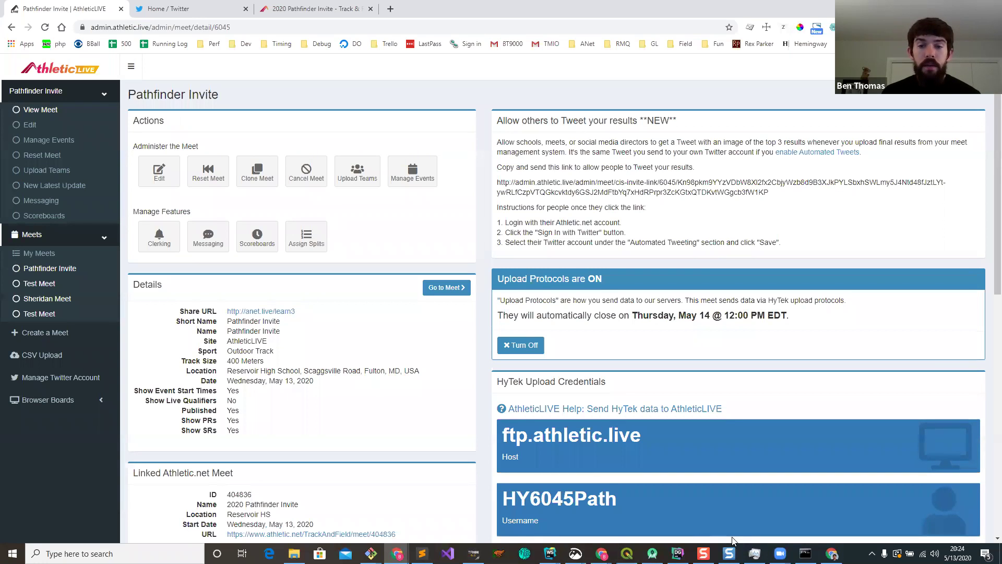
Step: Enter Boys Shot Put finals marks—no-marks, then 13.86, 16.86 and 20.82—and score the event
key(alt+Tab)
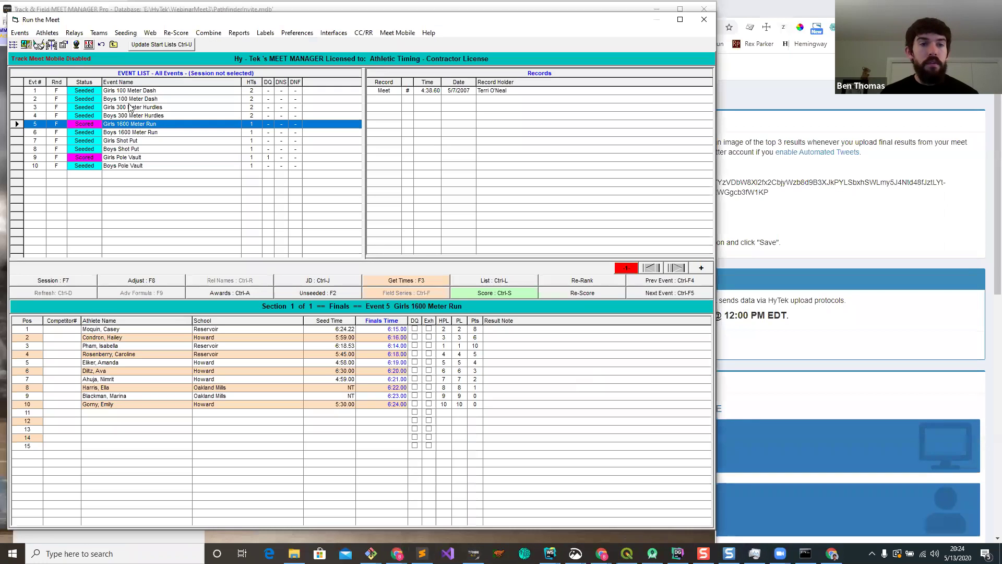
click(152, 149)
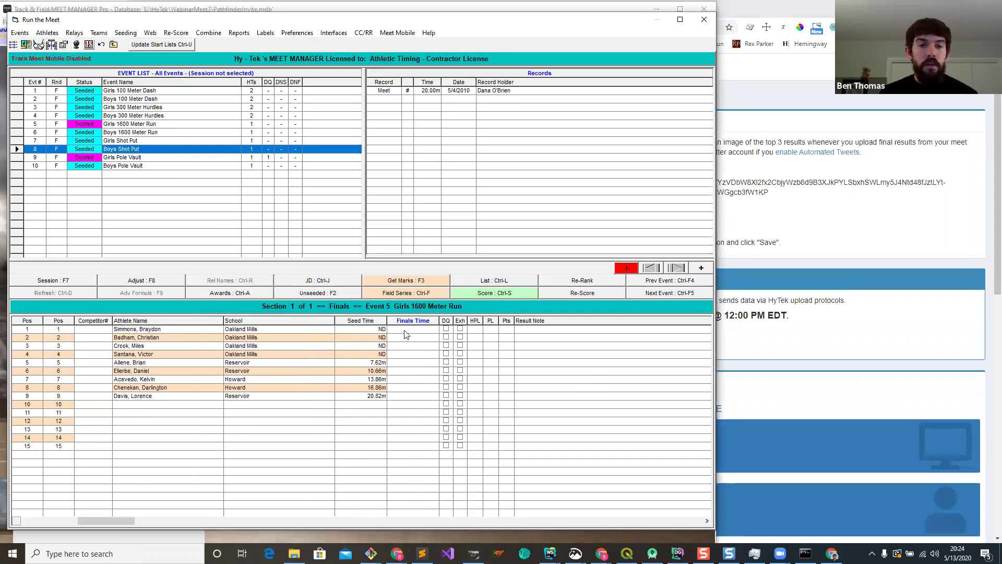
text(n)
key(Return)
text(n n n n n )
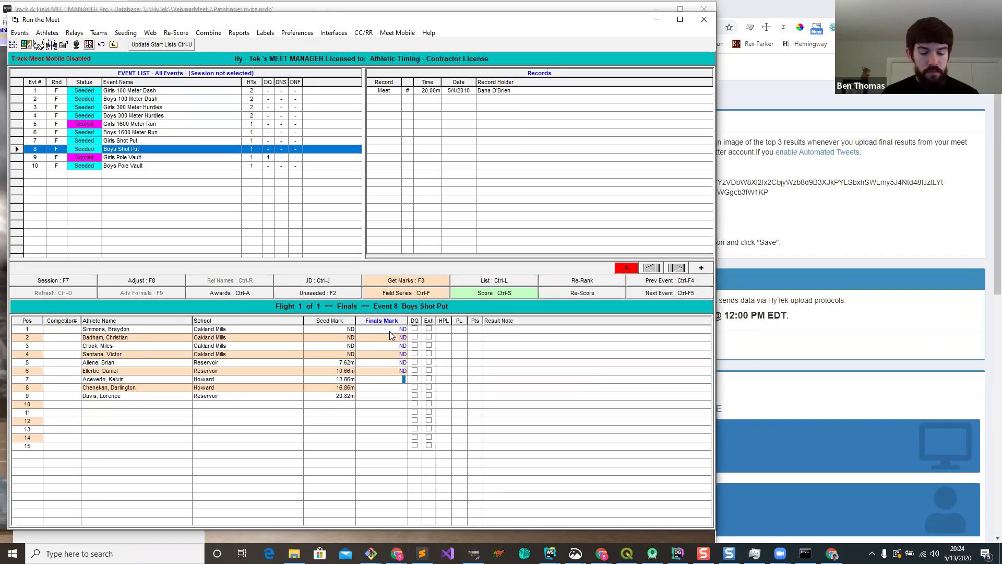
text(13.86)
key(Return)
text(16.86)
key(Return)
text(2082)
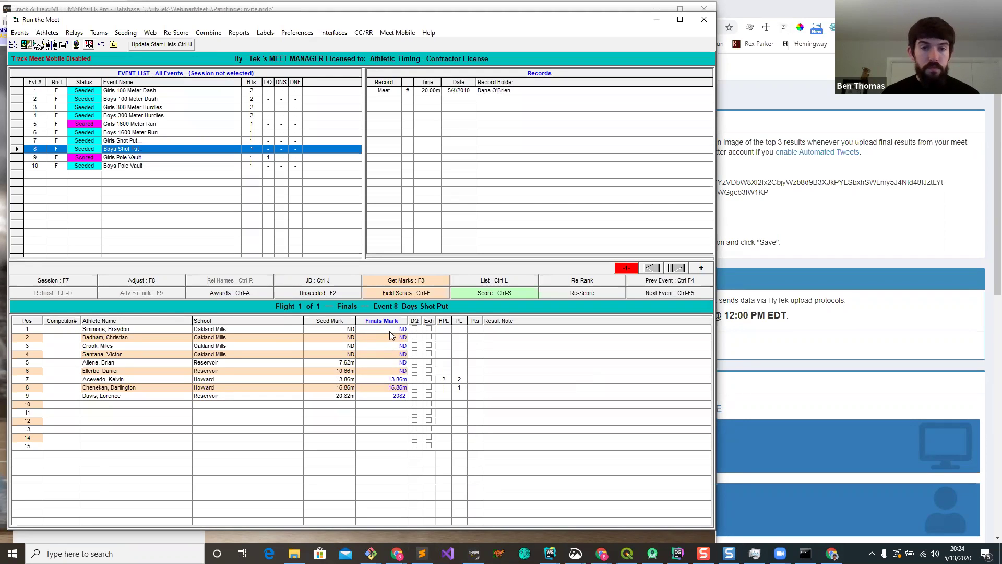
key(Return)
click(496, 293)
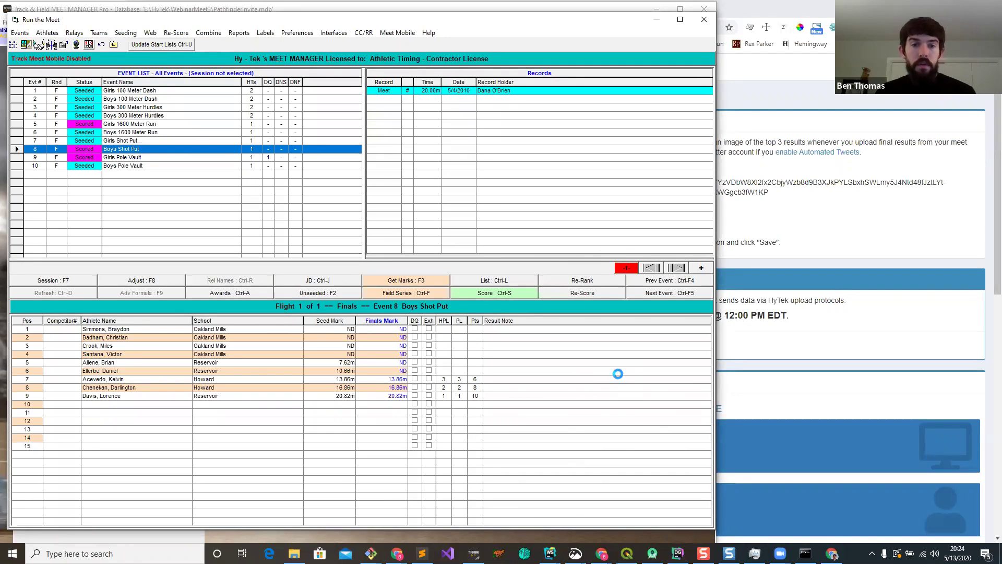
Step: Bring the browser forward and refresh the Twitter home feed
click(738, 99)
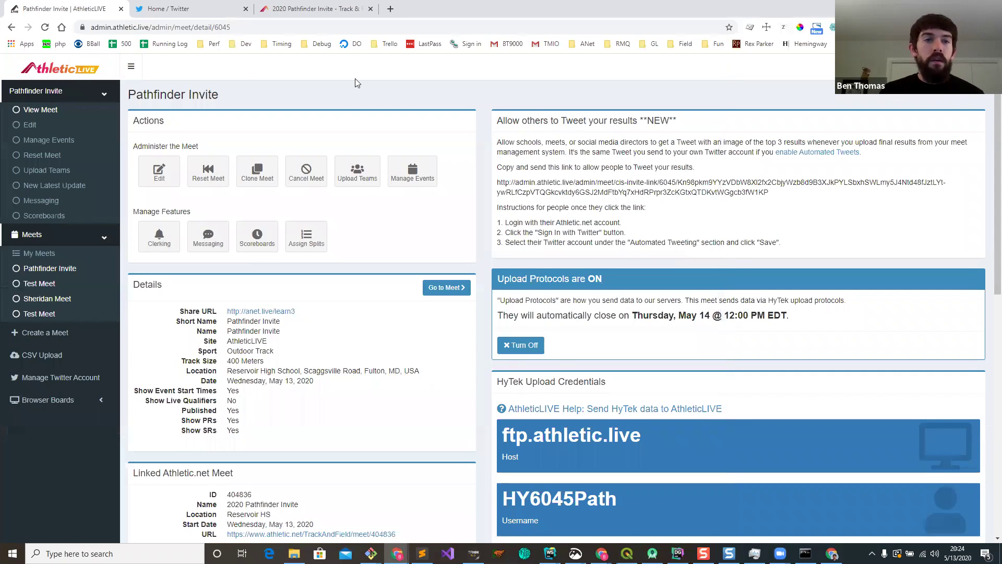
click(215, 11)
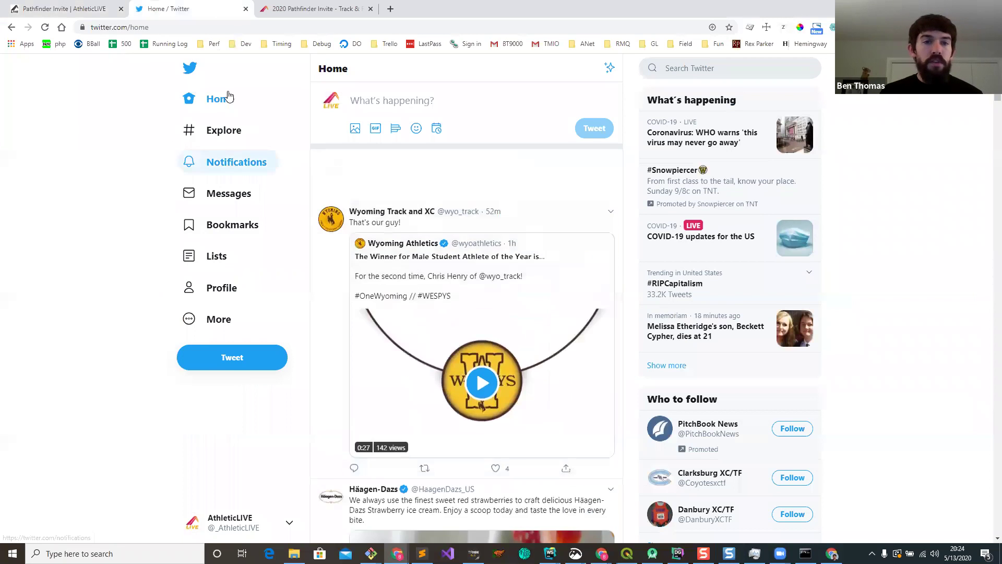
click(229, 98)
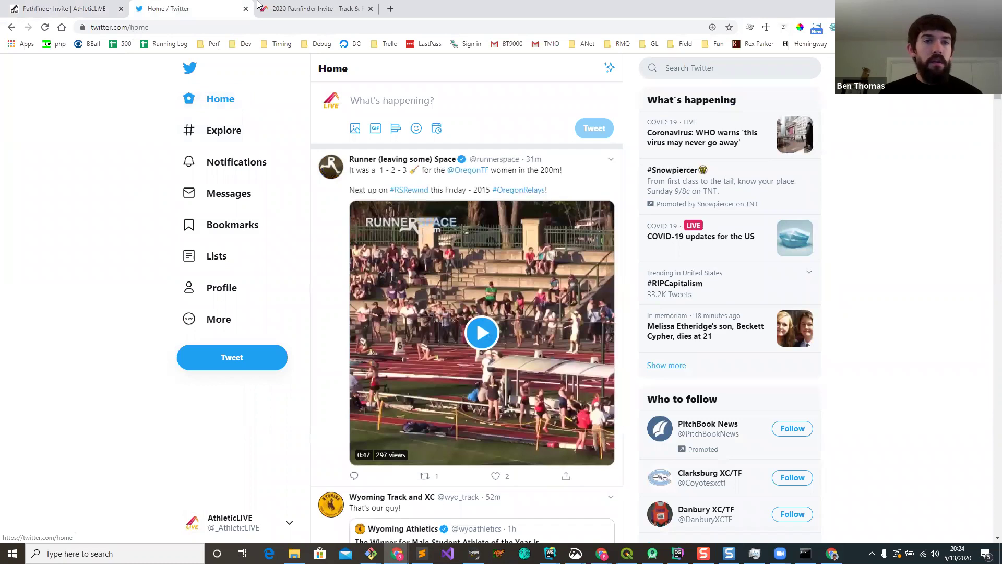
Step: Replace the Athletic.net meet tab with anet.live/meets/6045, then return to Twitter
click(334, 9)
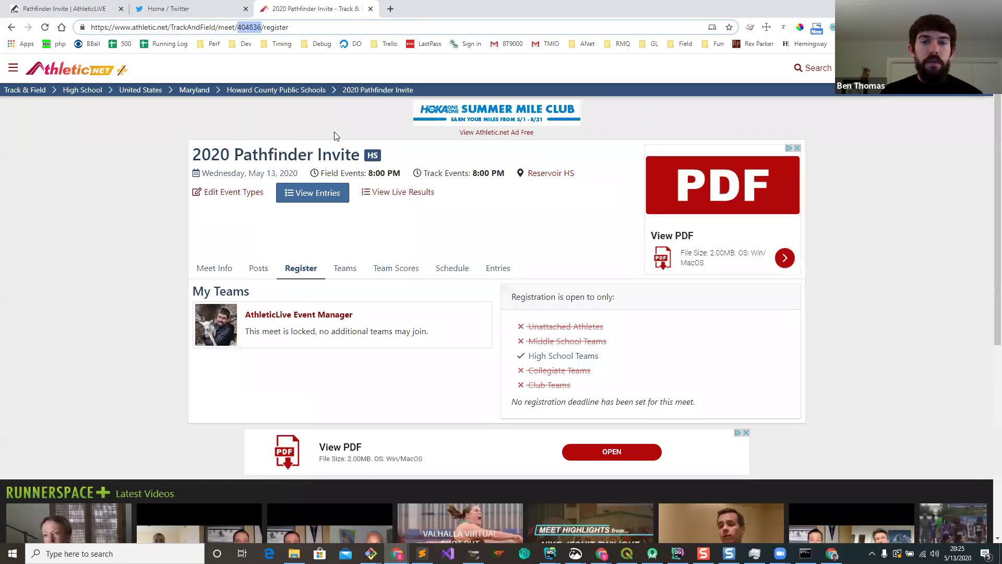
right_click(12, 27)
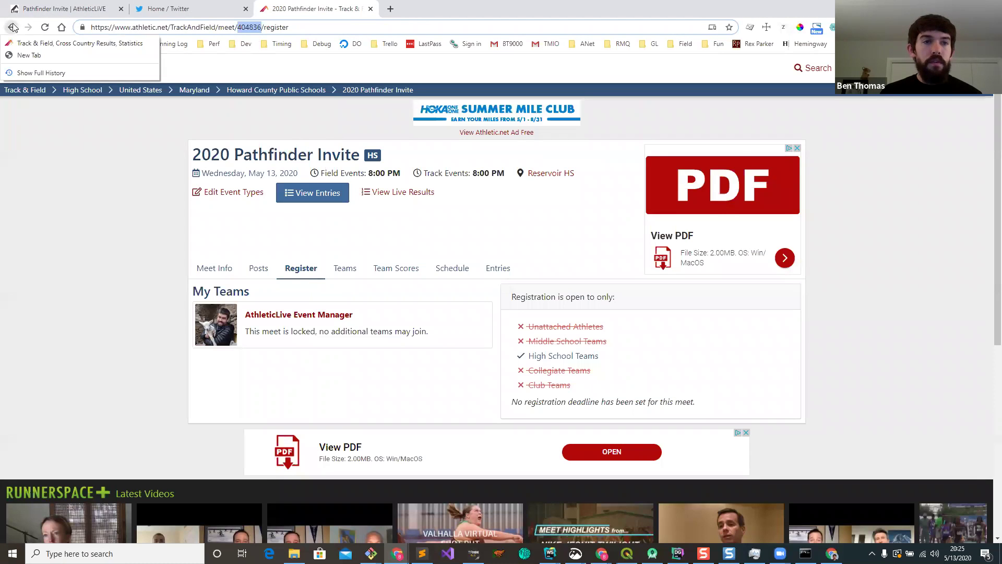
click(405, 21)
click(371, 8)
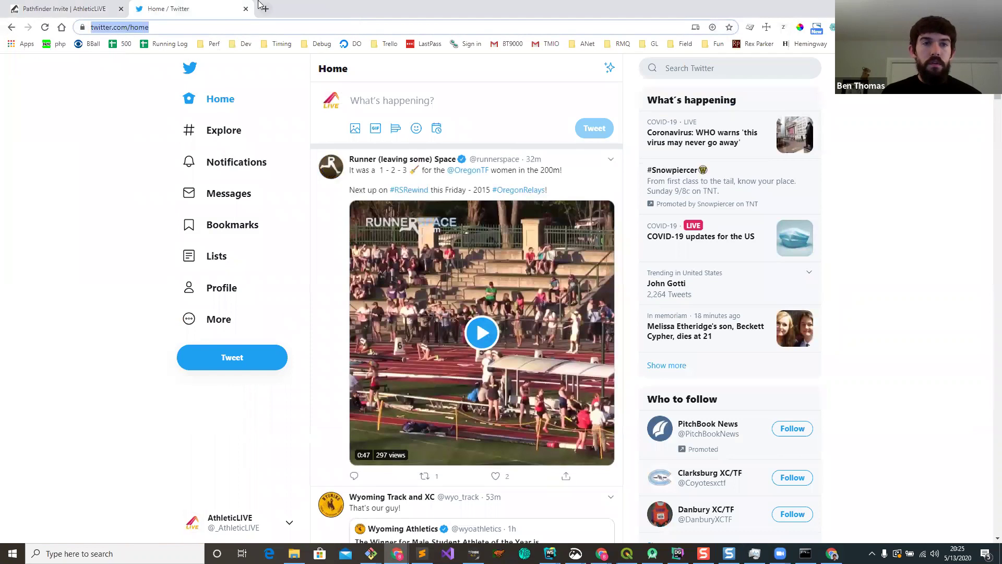
click(264, 8)
text(anet.live/meets/6045)
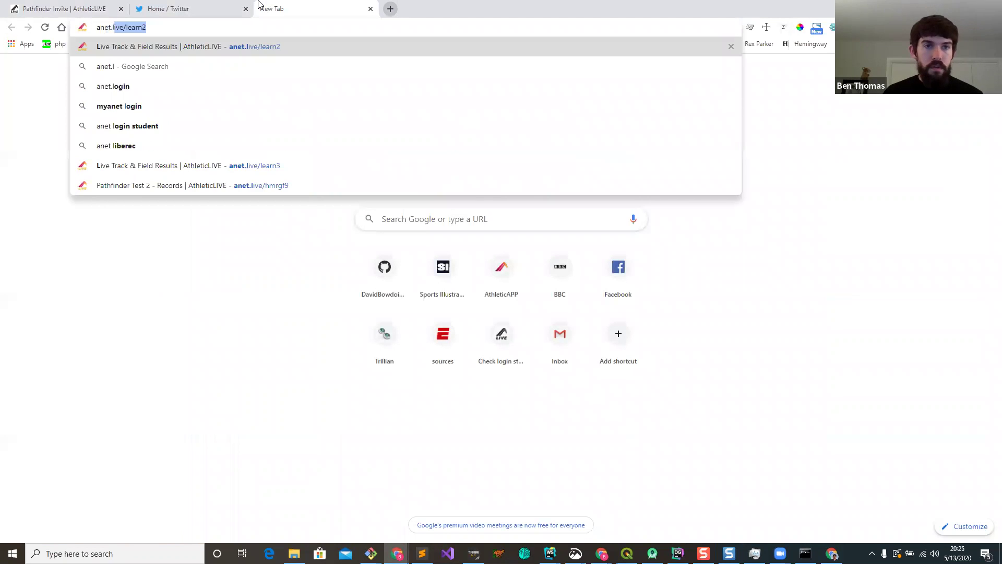
key(Return)
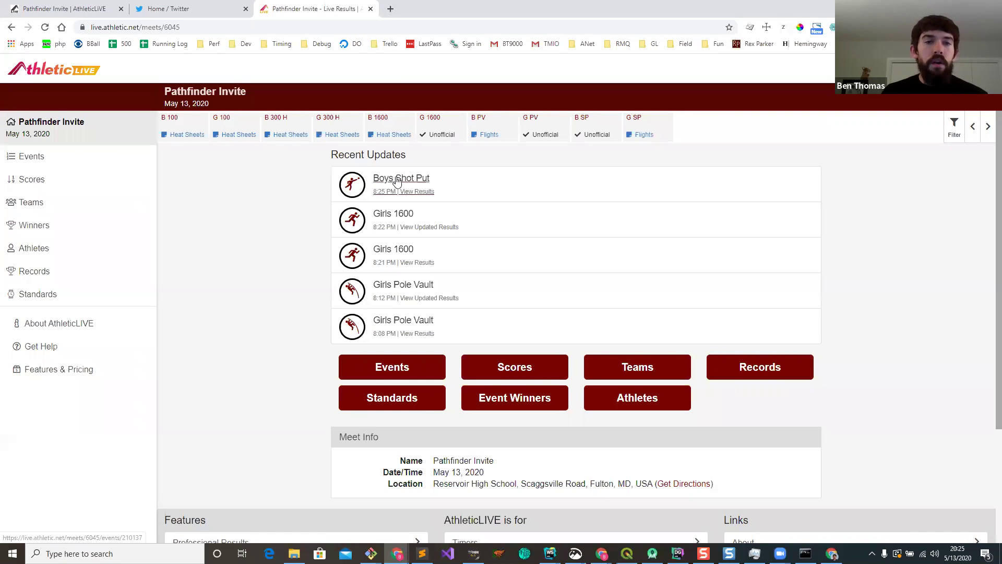
click(210, 8)
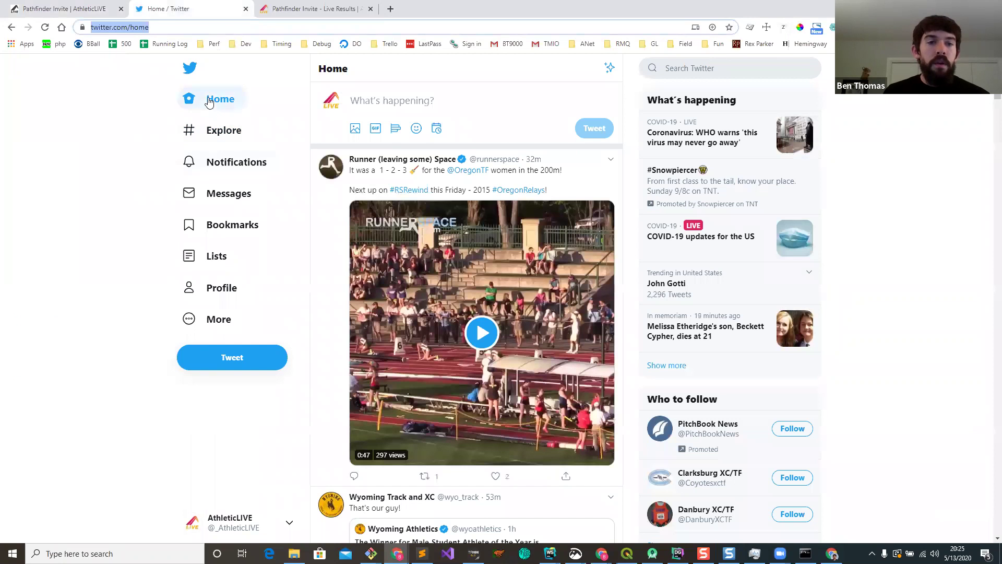
Step: On the AthleticLIVE profile, open the newest tweet's anet.live results link in a new tab
click(222, 287)
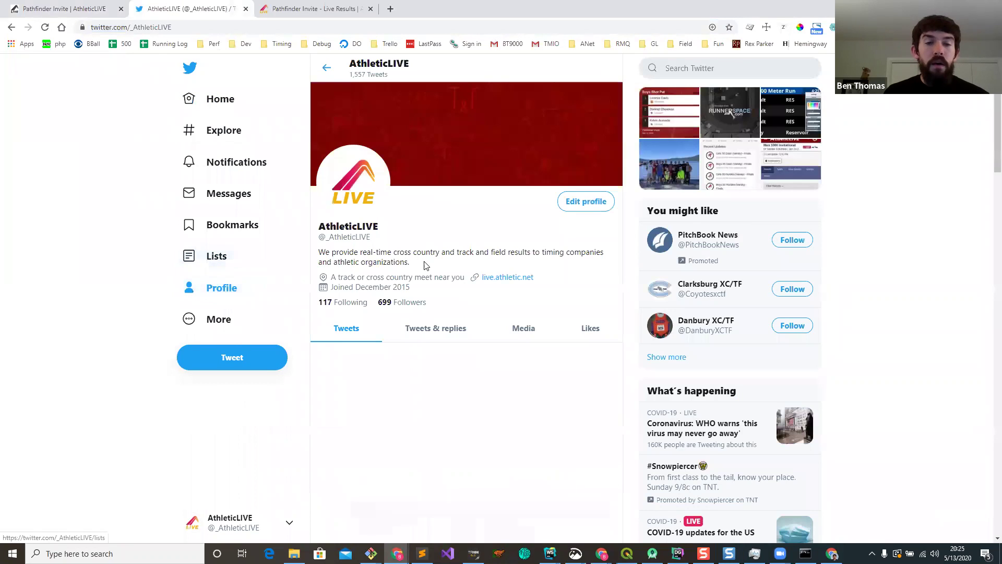
scroll(412, 284, down, 1)
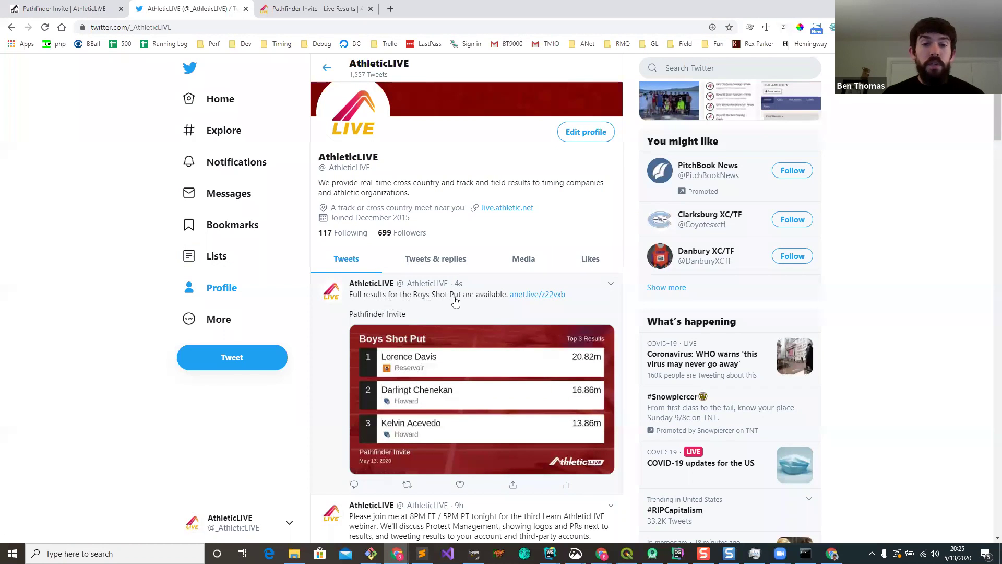
scroll(459, 298, down, 1)
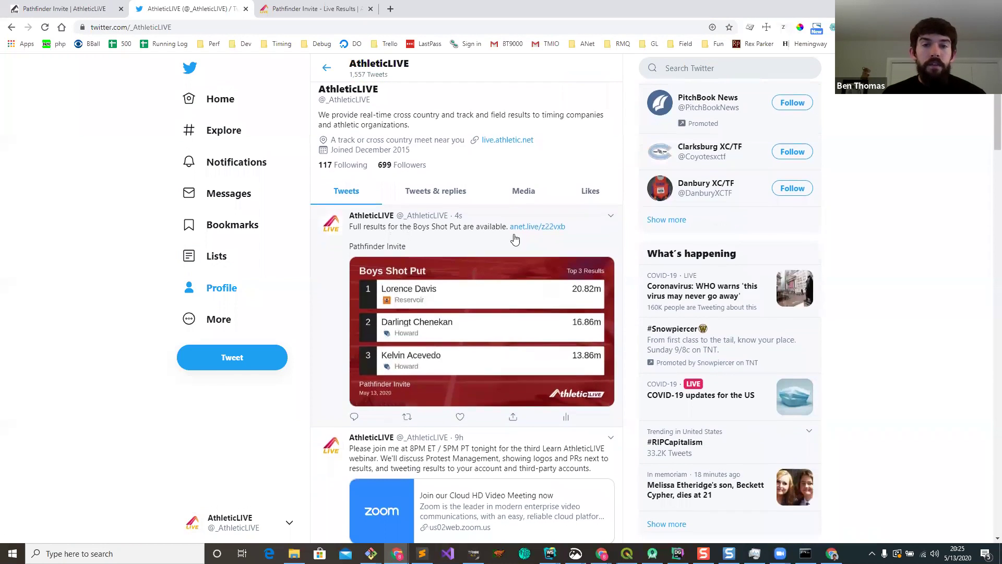
right_click(537, 225)
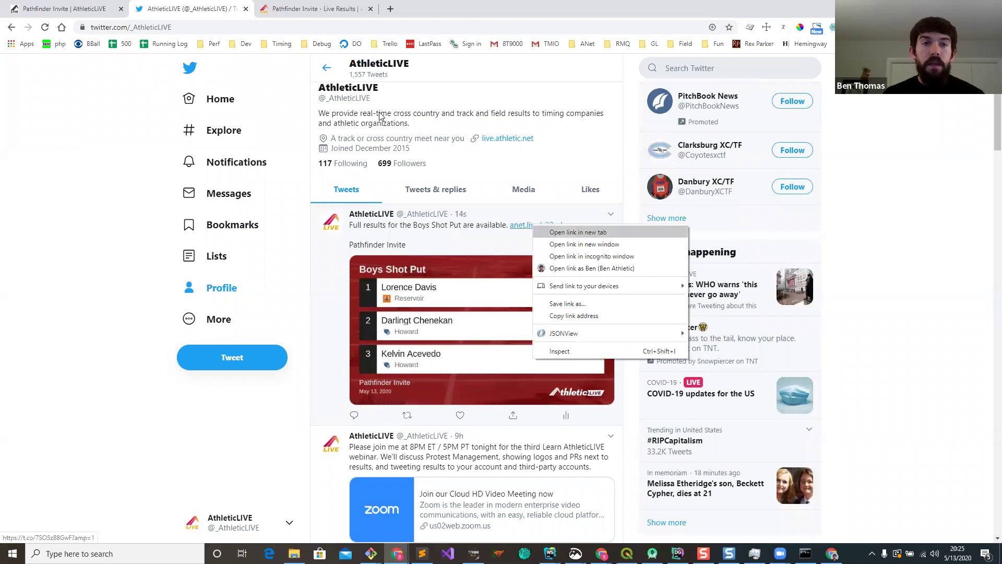
click(564, 233)
Step: View the Boys Shot Put live results, then enlarge the tweet's top-3 results image
click(313, 9)
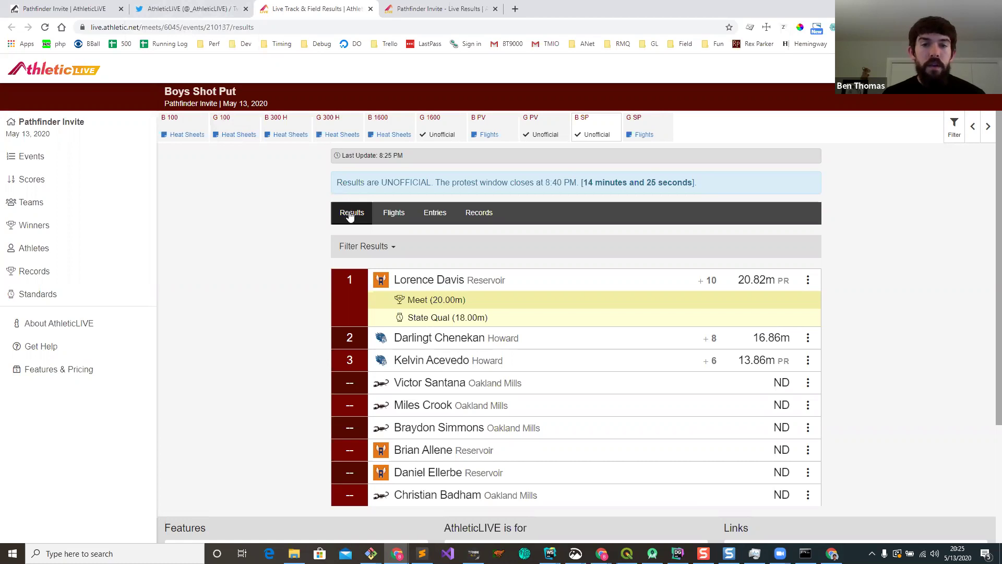
click(209, 7)
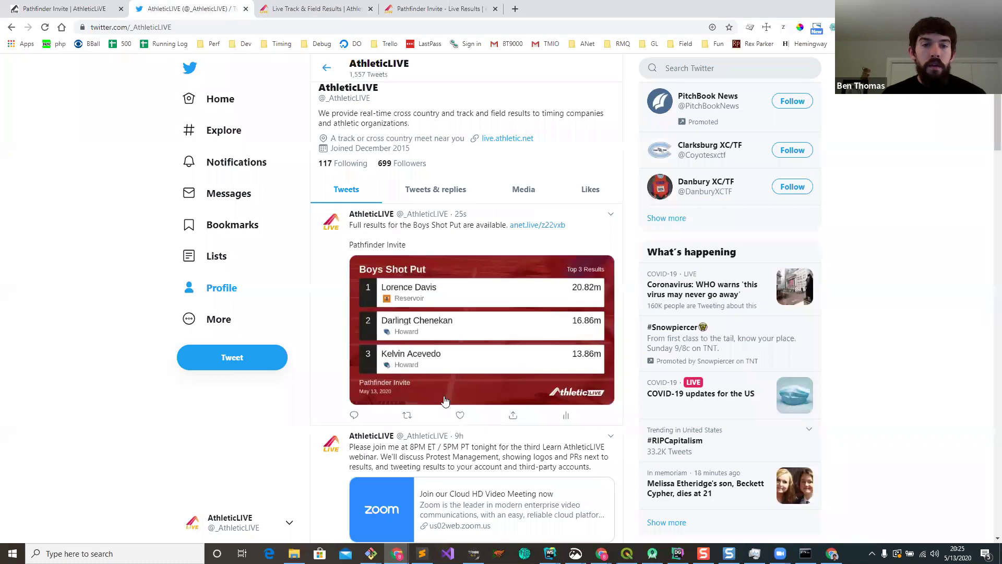
click(482, 338)
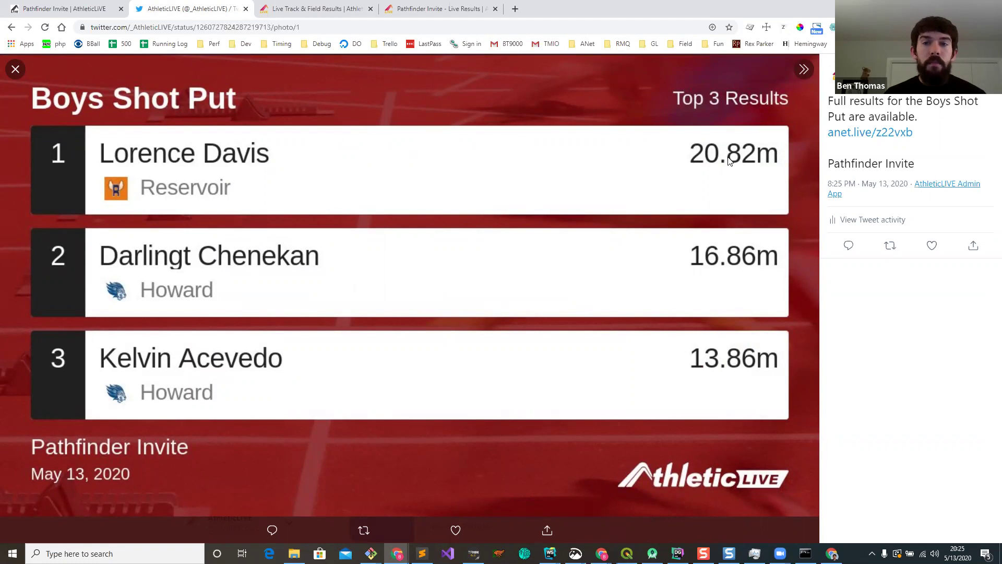
Step: Close the enlarged Boys Shot Put top-3 image to return to the profile timeline
click(16, 70)
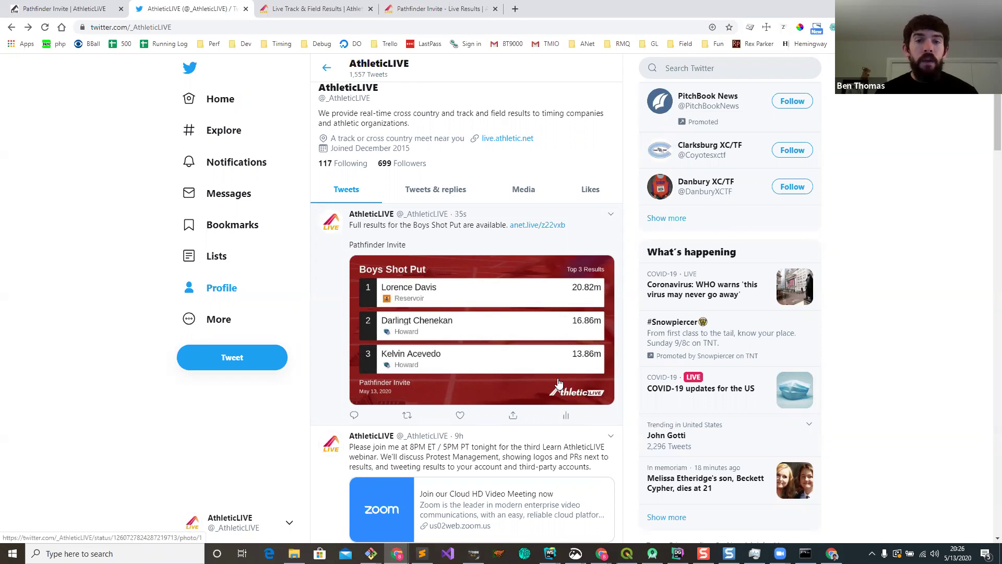
Step: Delete the Boys Shot Put results tweet from the AthleticLIVE profile
click(610, 214)
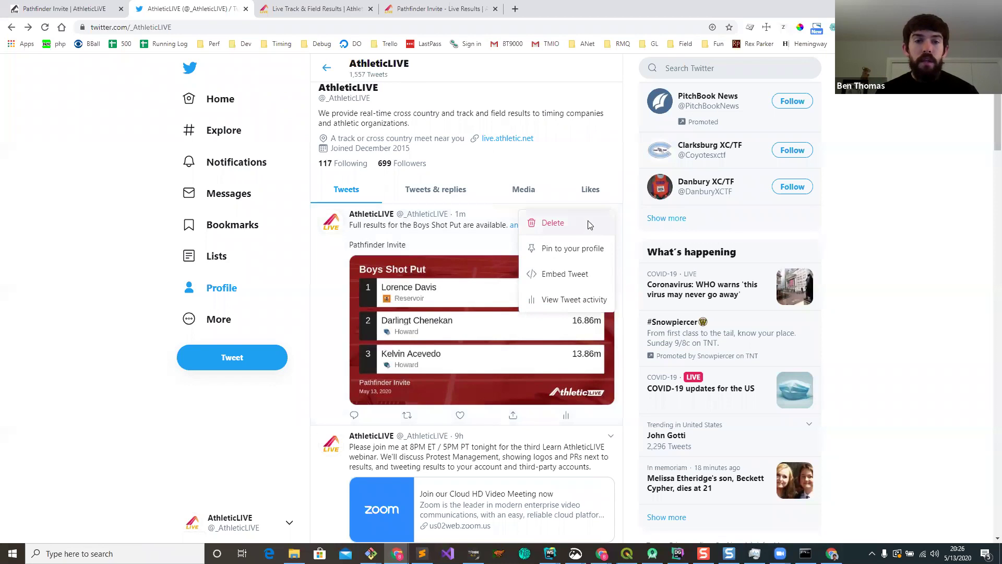
click(553, 223)
click(539, 332)
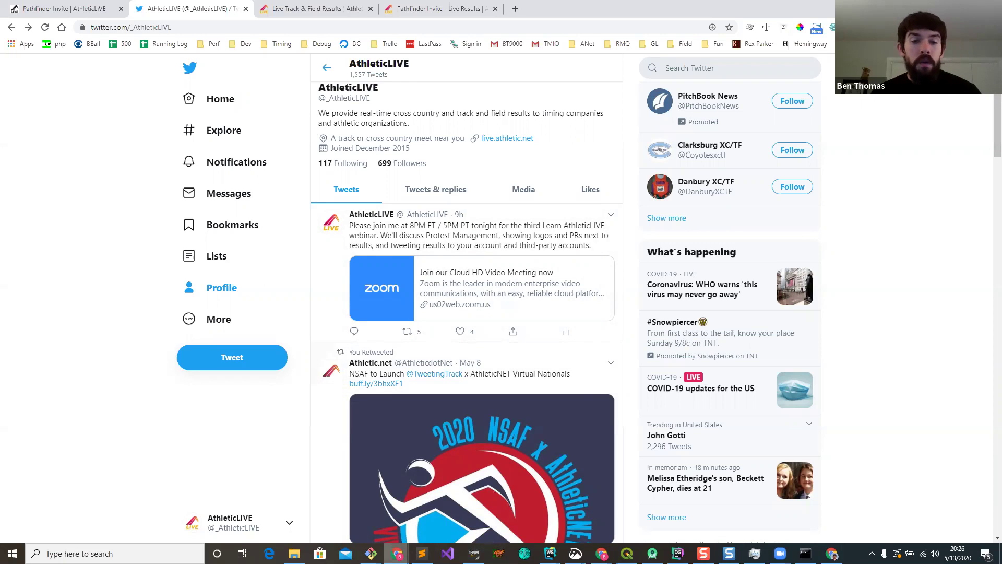
Step: Check the slides and second Twitter windows, open a private tab, then return to the Pathfinder Invite admin page
mouse_move(397, 553)
click(489, 499)
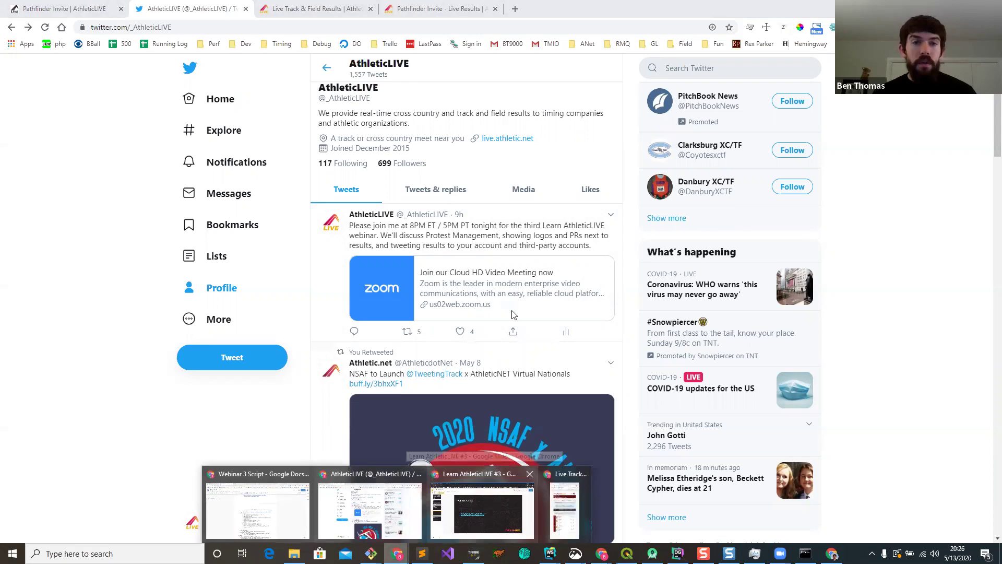
click(185, 9)
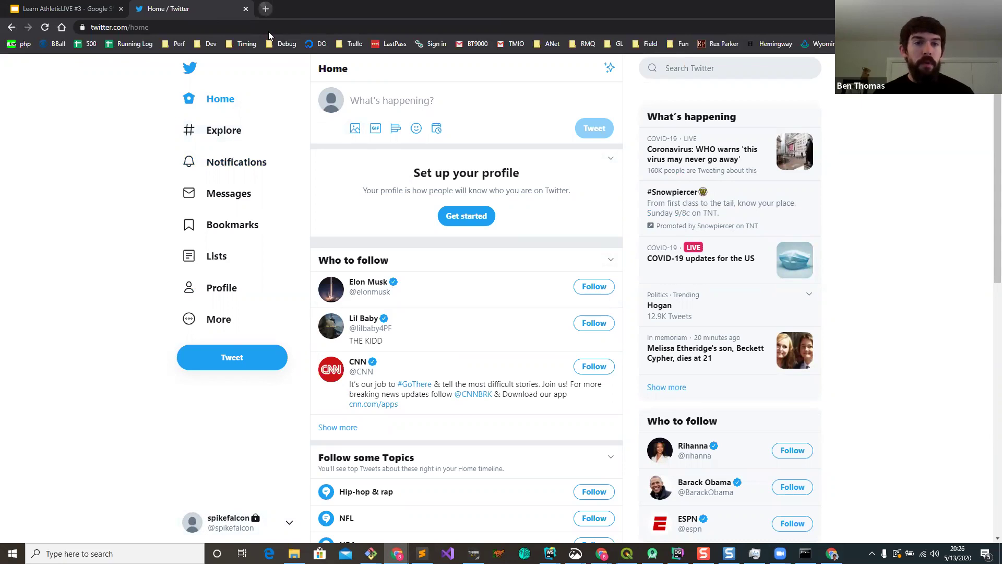
key(ctrl+t)
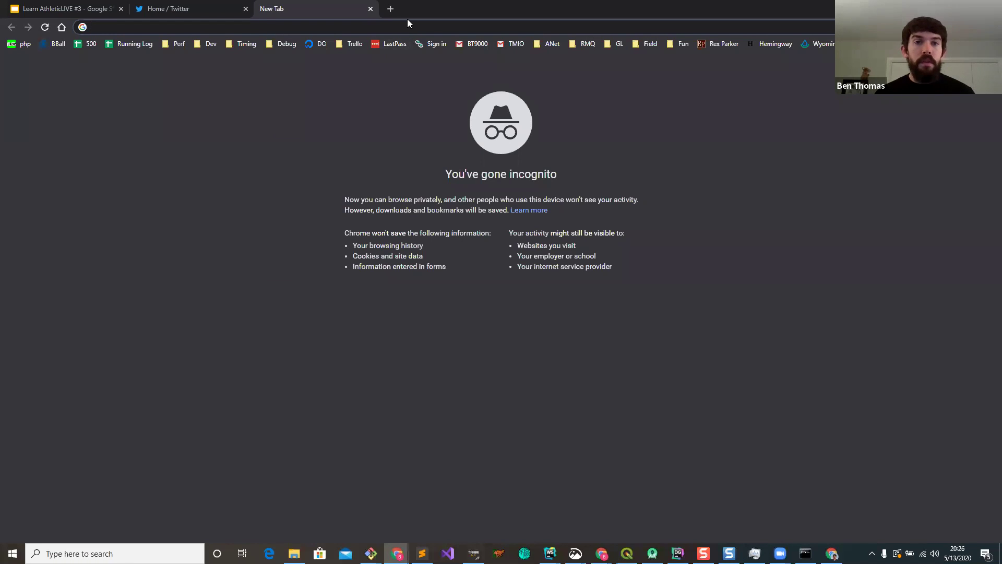
drag(407, 19, 441, 45)
key(alt+Tab)
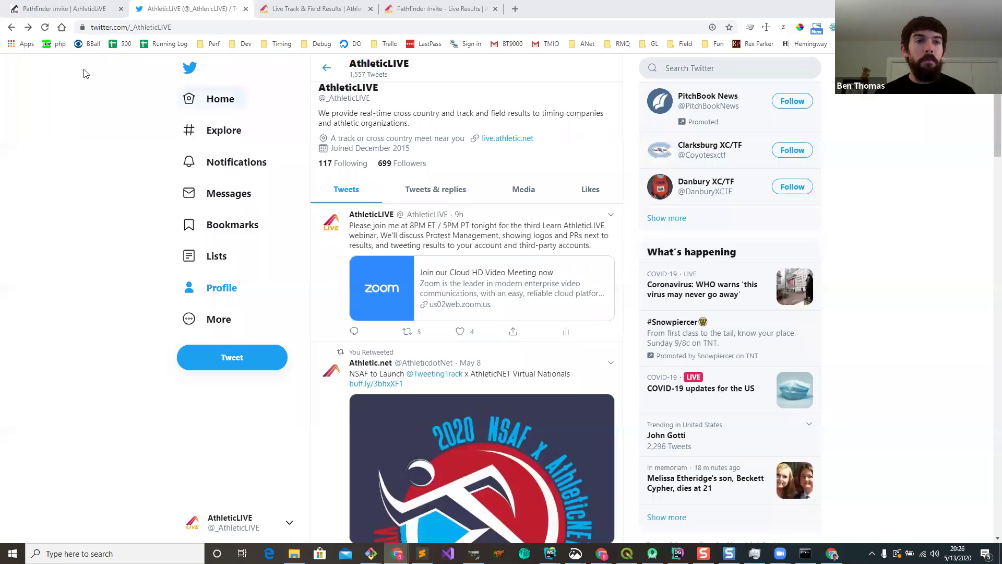
click(49, 9)
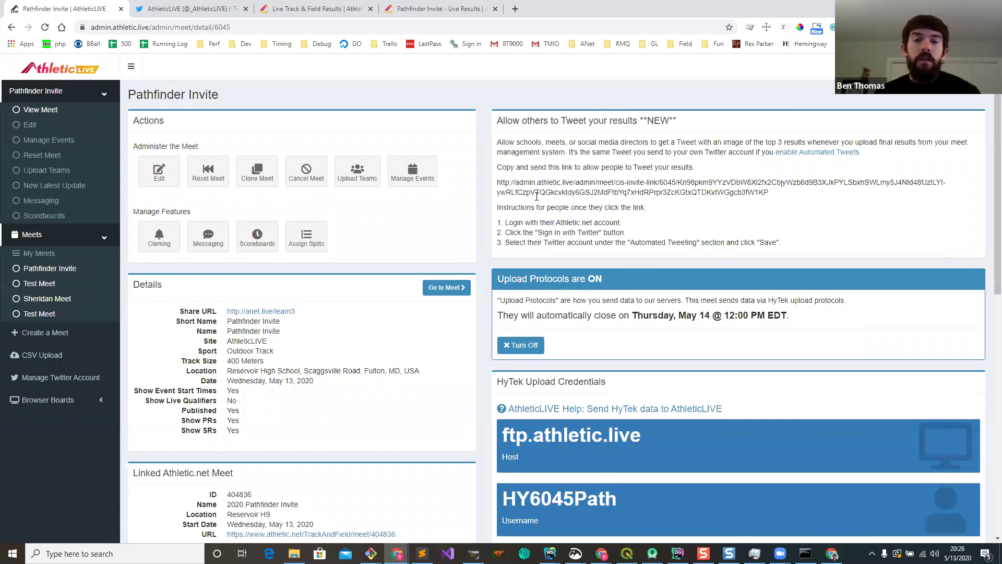
Step: Copy the tweet-results invite link and paste it into the private window's address bar
drag(497, 182, 765, 190)
right_click(642, 183)
click(698, 190)
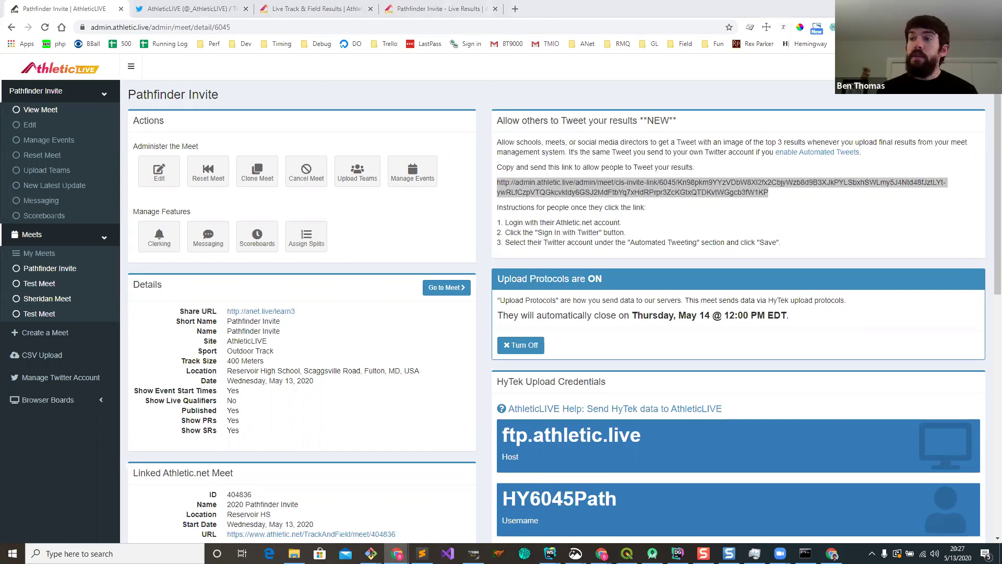
key(ctrl+v)
Step: Open the invite link and log in with the account's e-mail and password
key(Return)
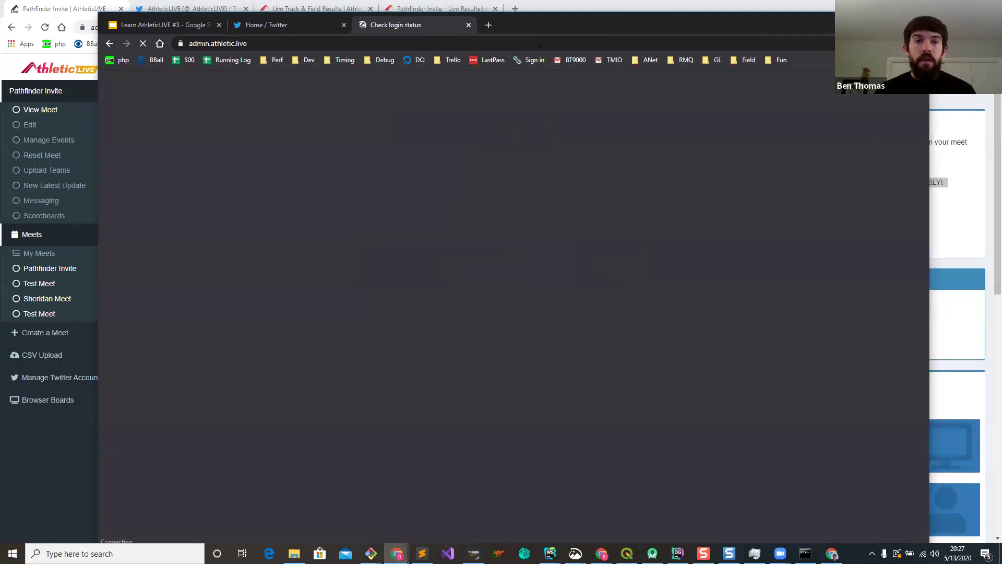
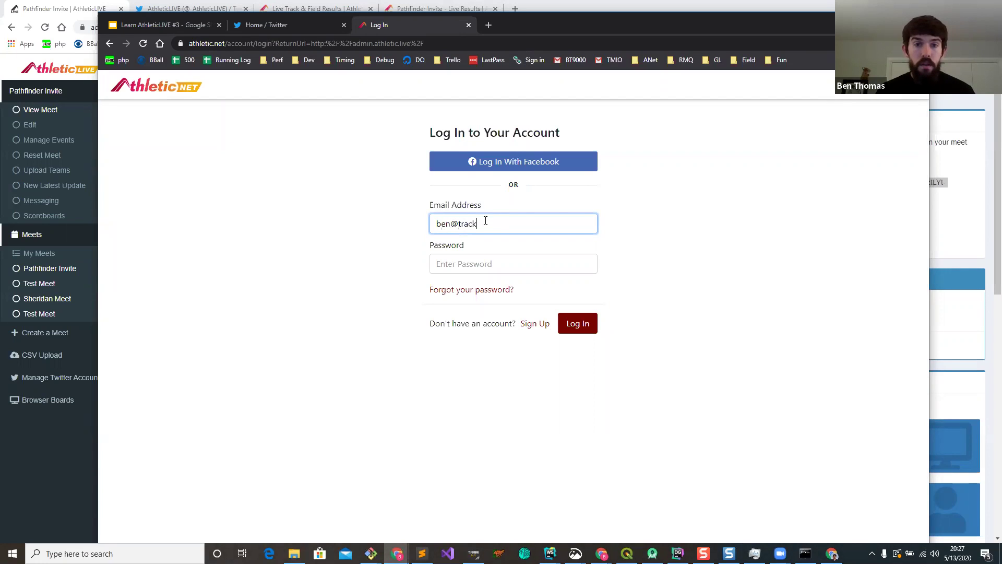
key(Tab)
text(••••••••)
key(Return)
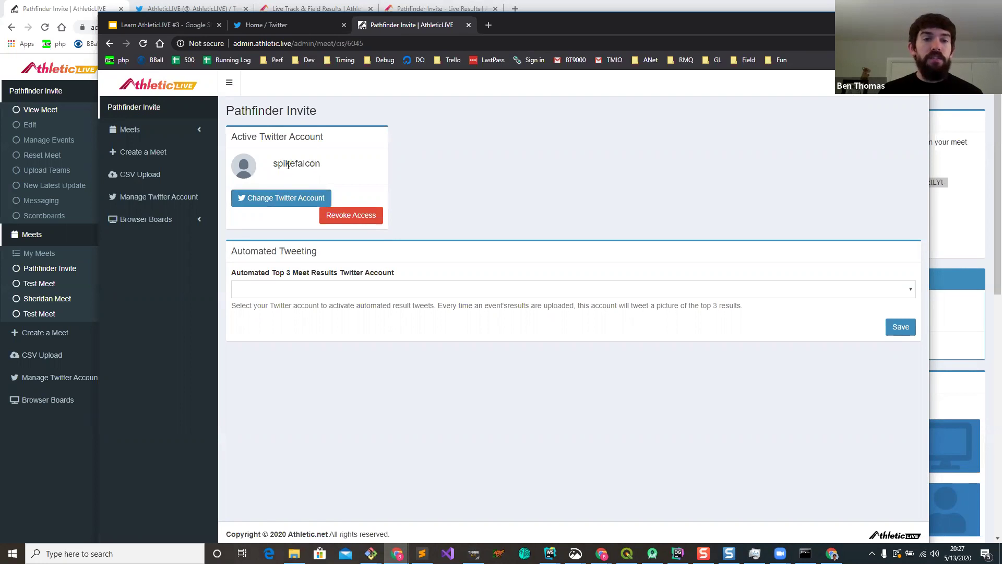
Step: Authorize a new Twitter account and save it as the Automated Top 3 tweeting account
click(288, 201)
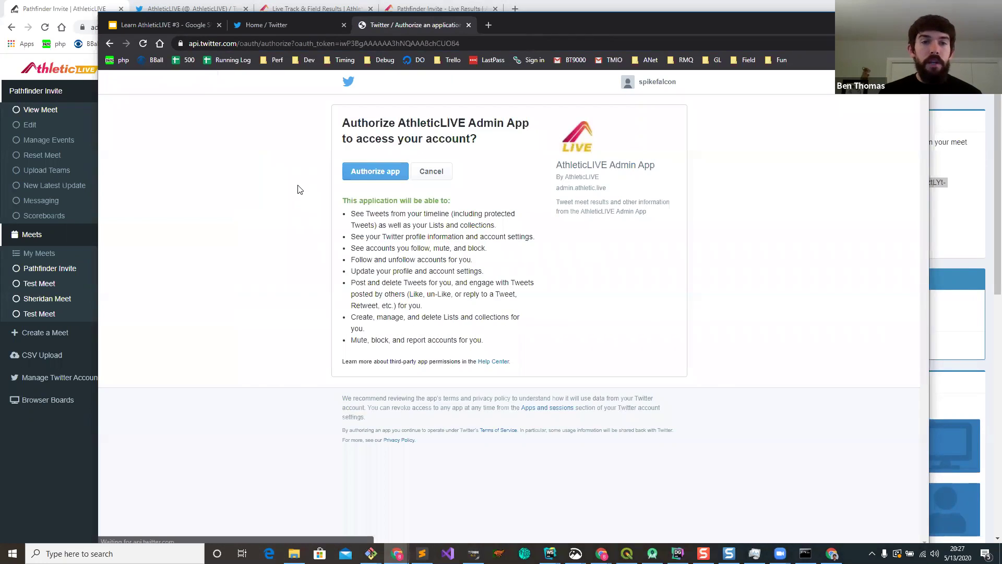
click(376, 175)
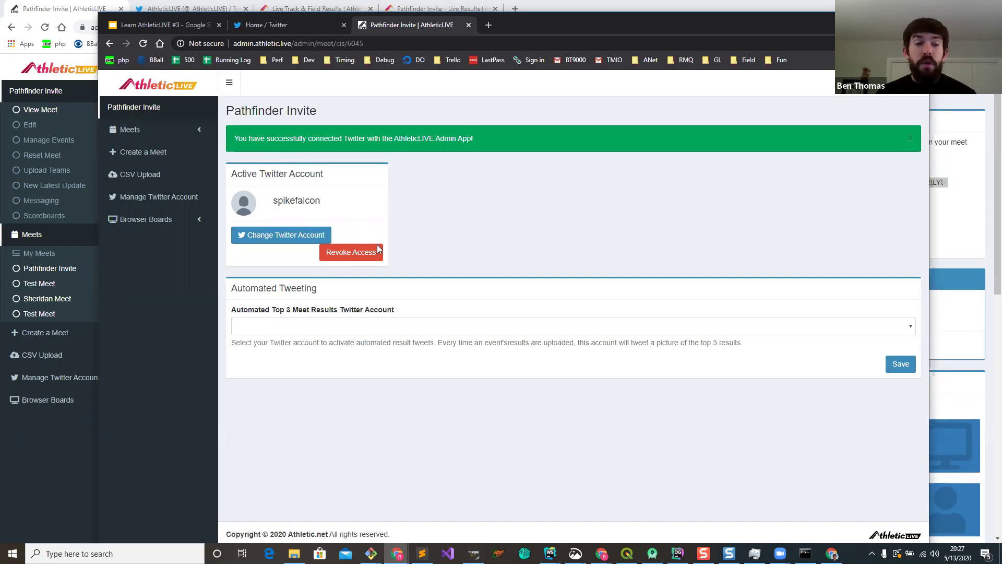
click(359, 330)
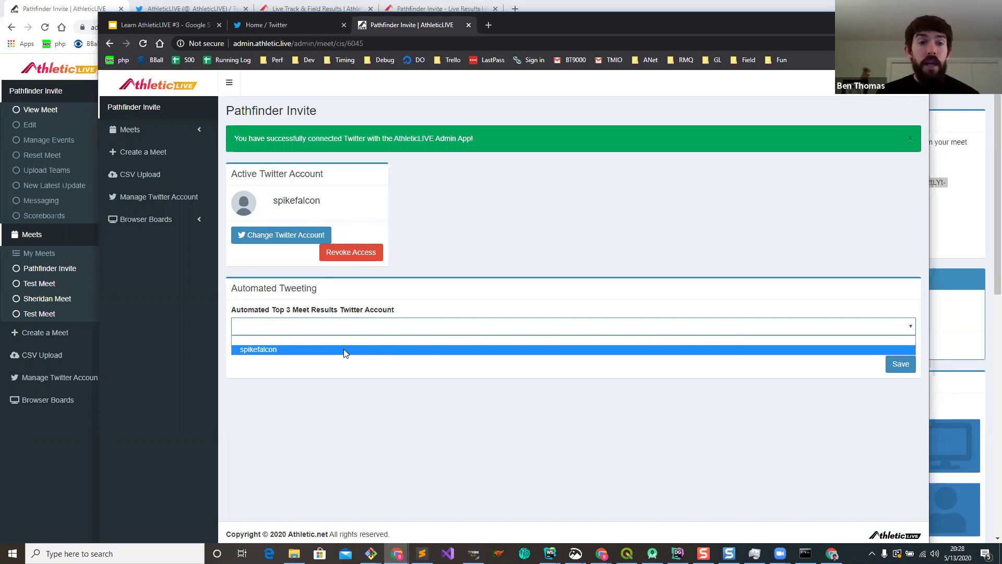
click(343, 349)
click(895, 364)
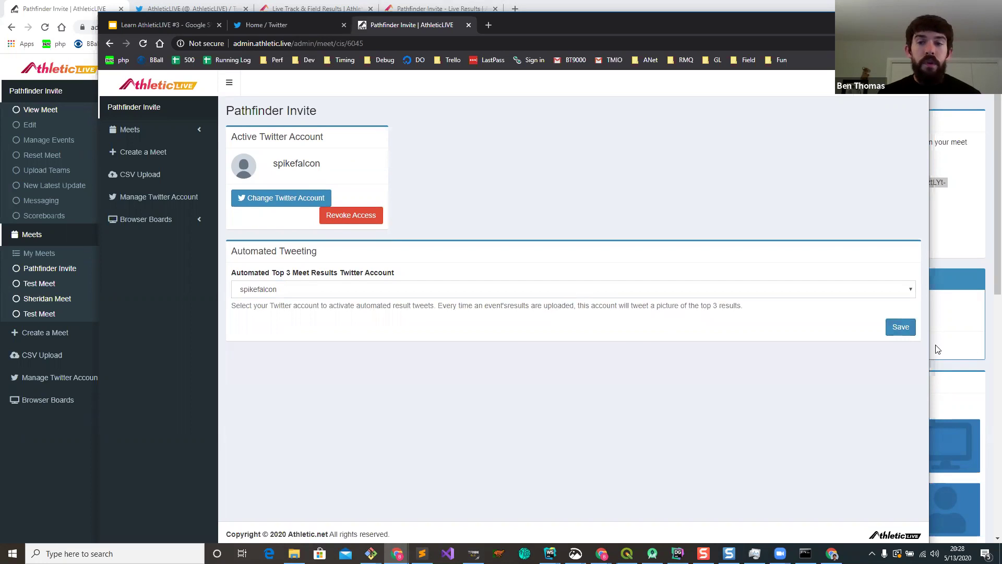
click(900, 332)
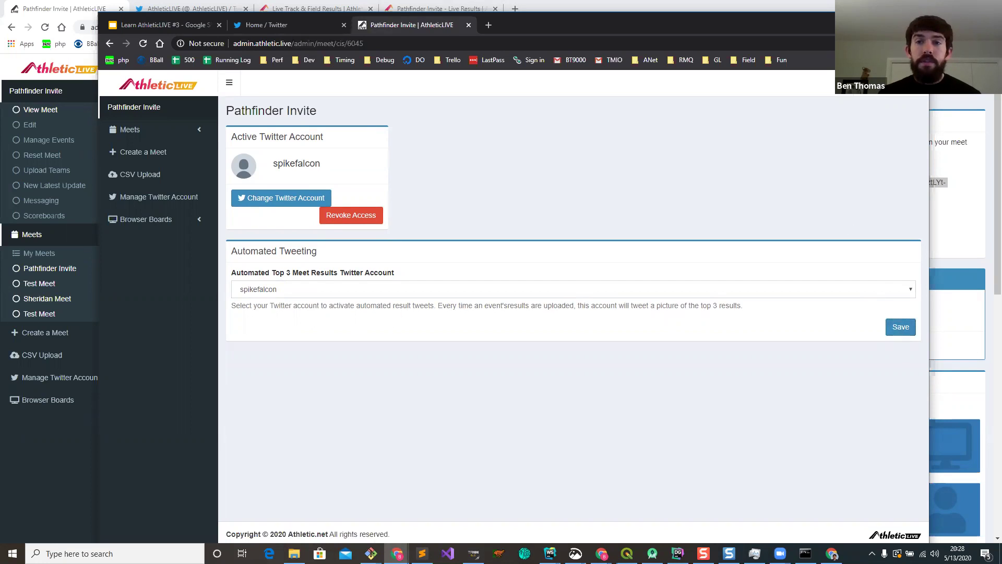
Step: Set the browser windows aside and bring Meet Manager to the front
click(868, 19)
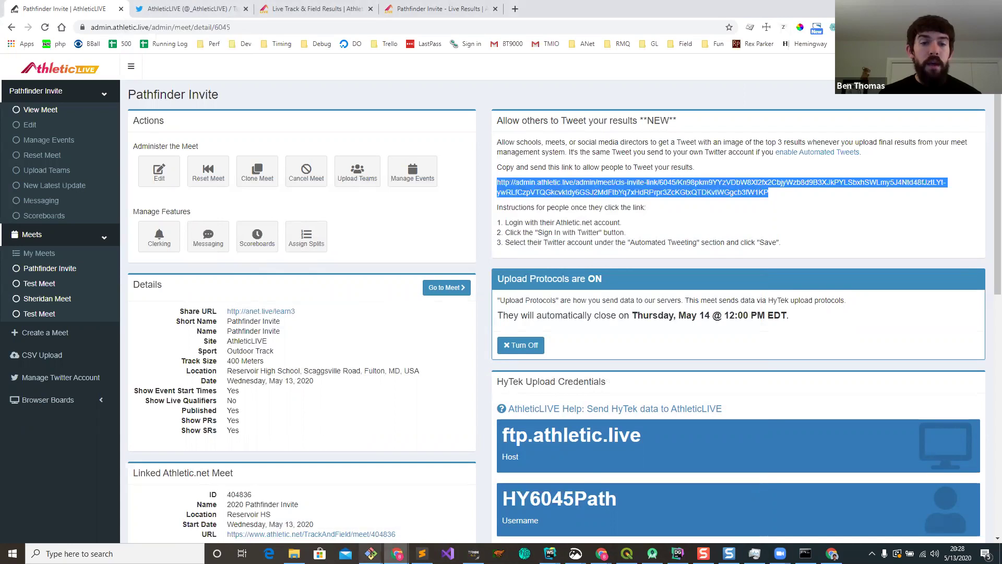
click(397, 553)
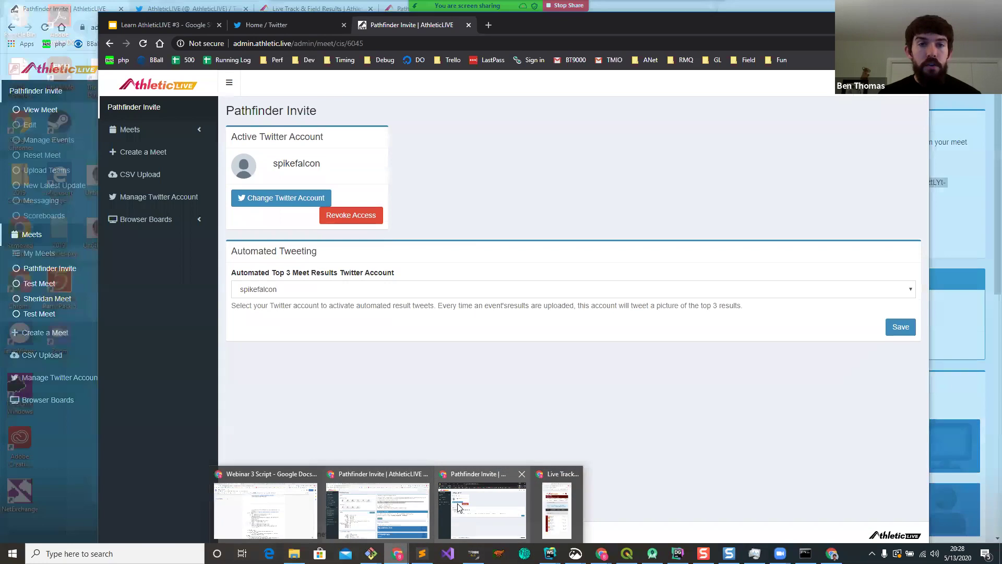
click(450, 507)
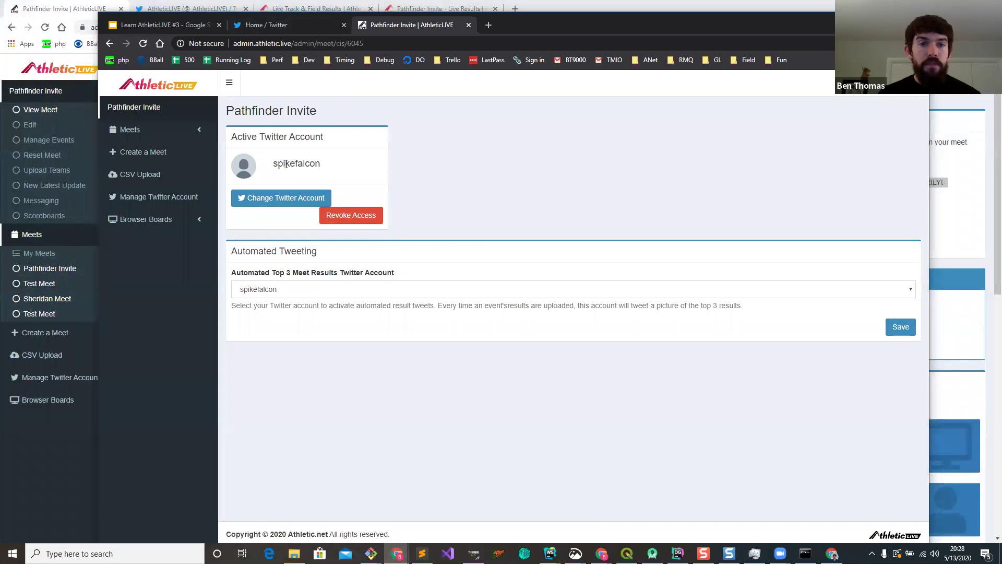
click(869, 19)
click(474, 553)
Step: Enter ND for four Girls Shot Put athletes, then 9.19, 9.22 and 10.66, and score the event
click(158, 140)
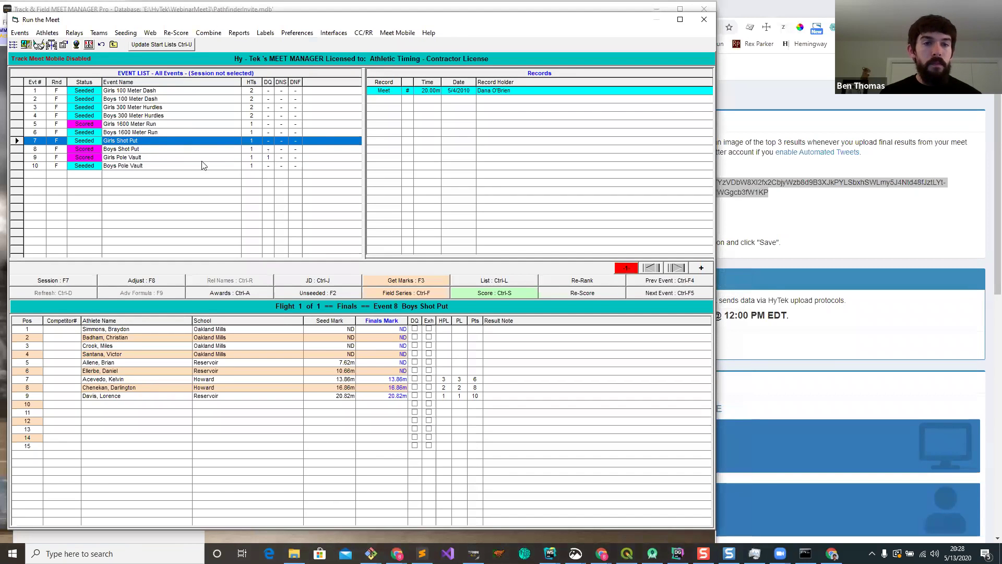
text(nd nd nd nd n)
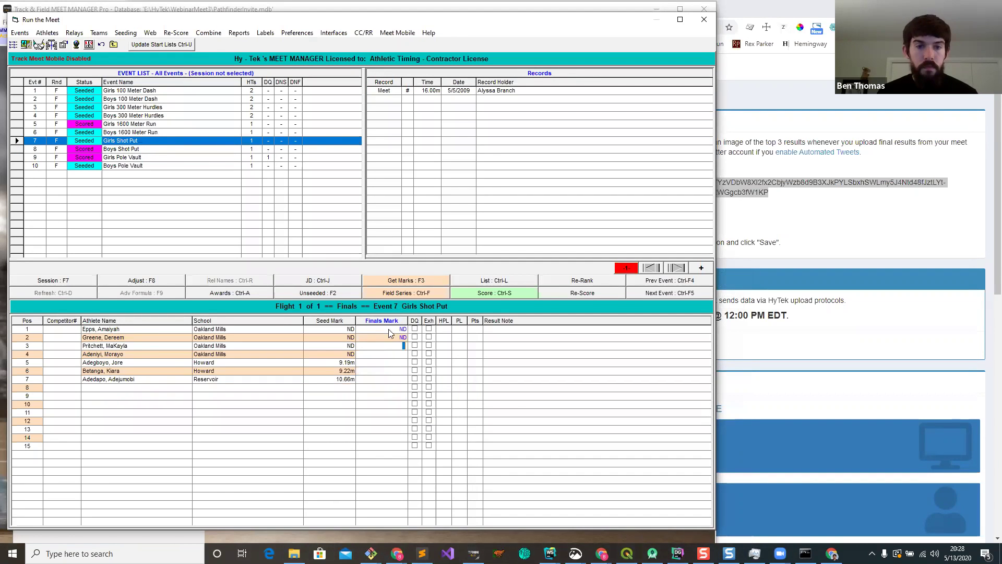
key(BackSpace)
text(9.19)
key(Return)
text(922)
key(Return)
text(1066)
key(Return)
click(512, 291)
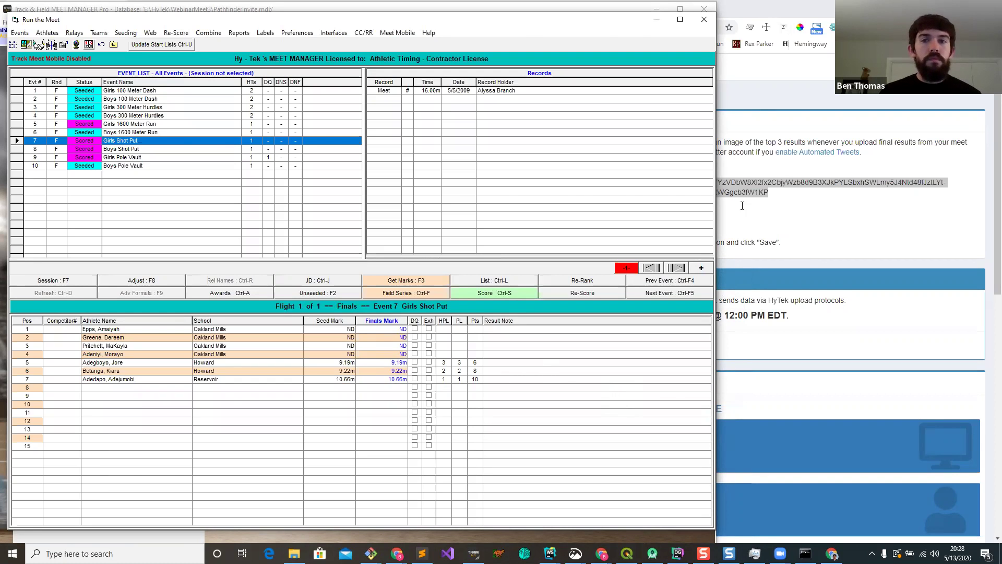
click(761, 93)
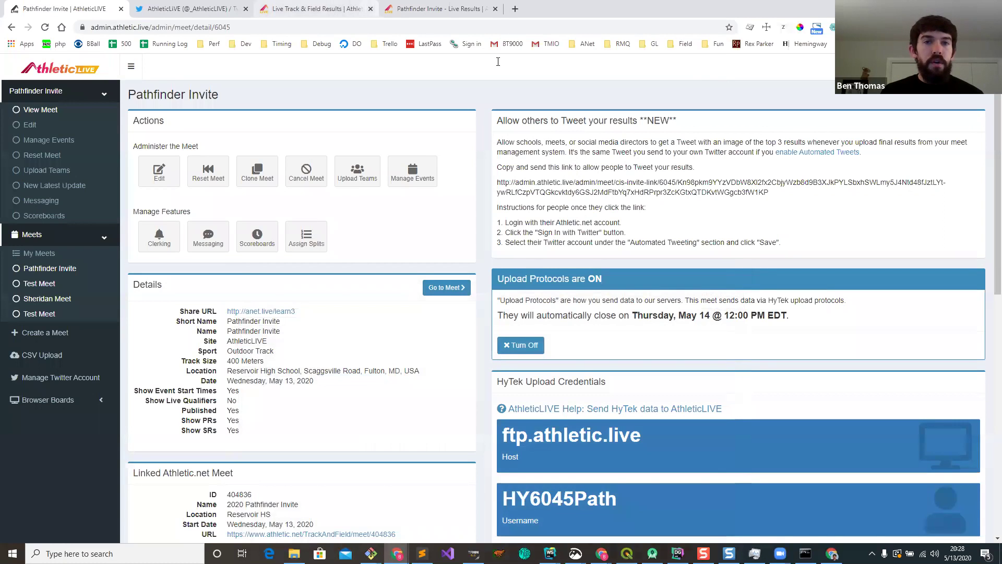
Step: View the G 1600, G PV and G SP live results pages and their protest-window status
click(414, 9)
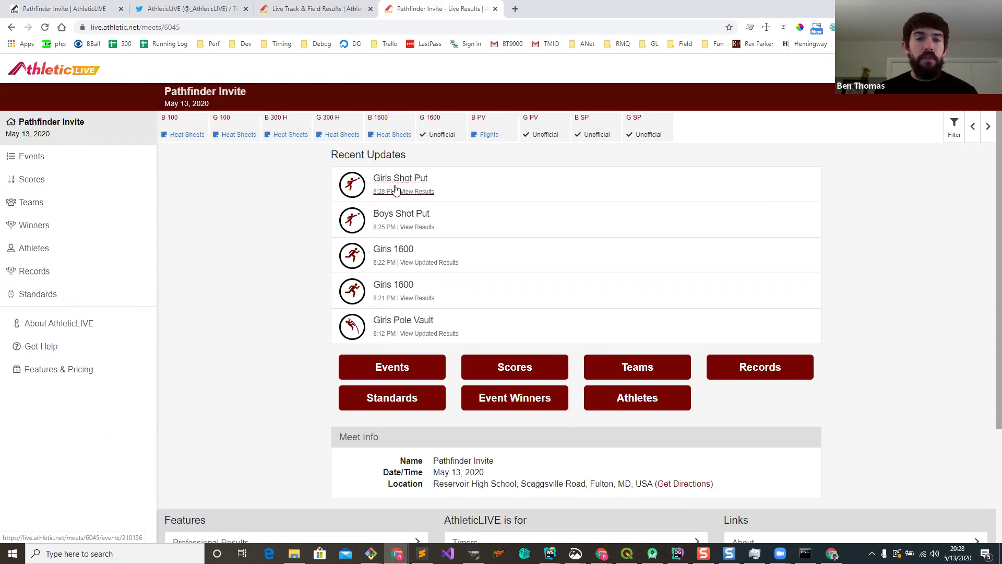
click(441, 128)
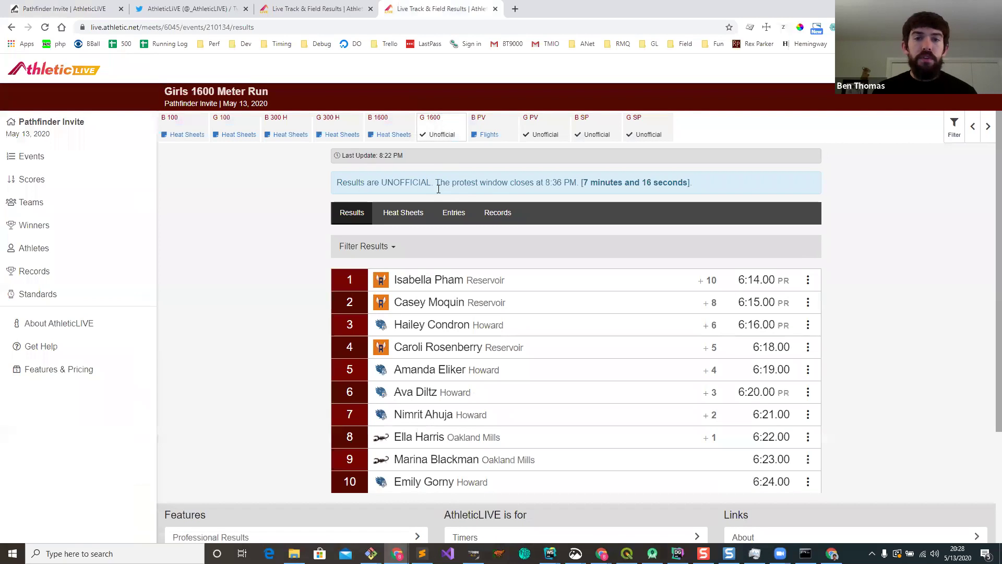
click(542, 129)
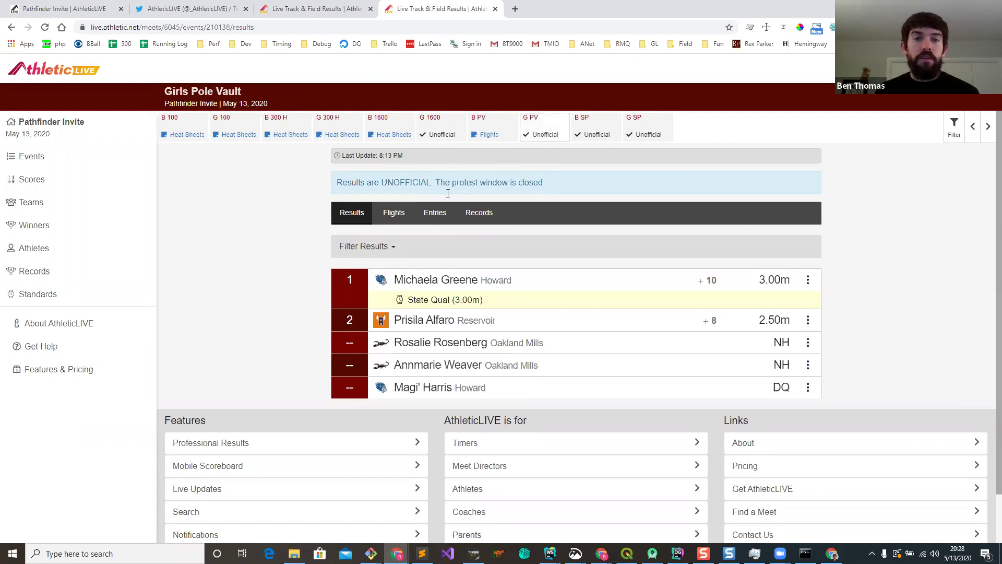
drag(436, 182, 568, 192)
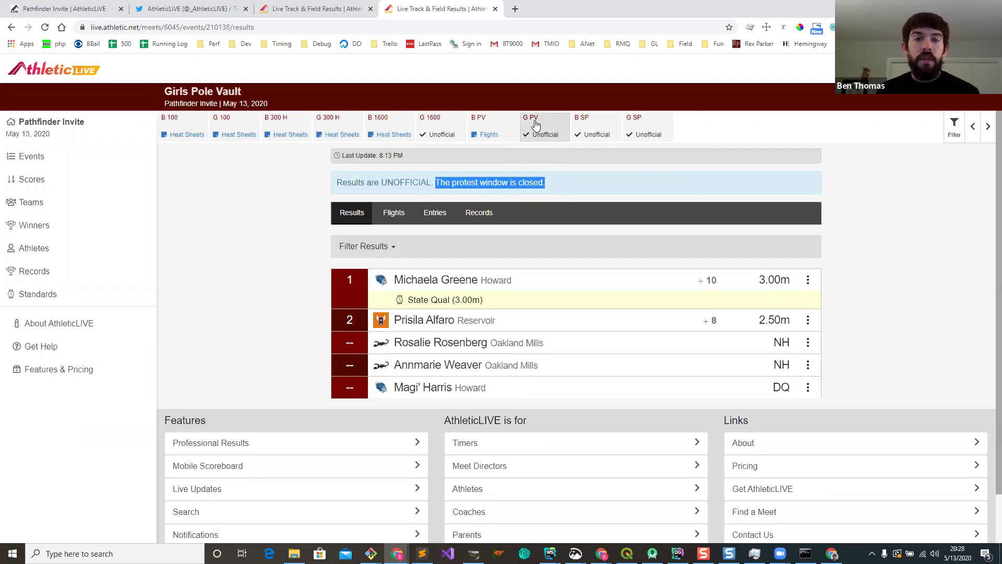
click(449, 187)
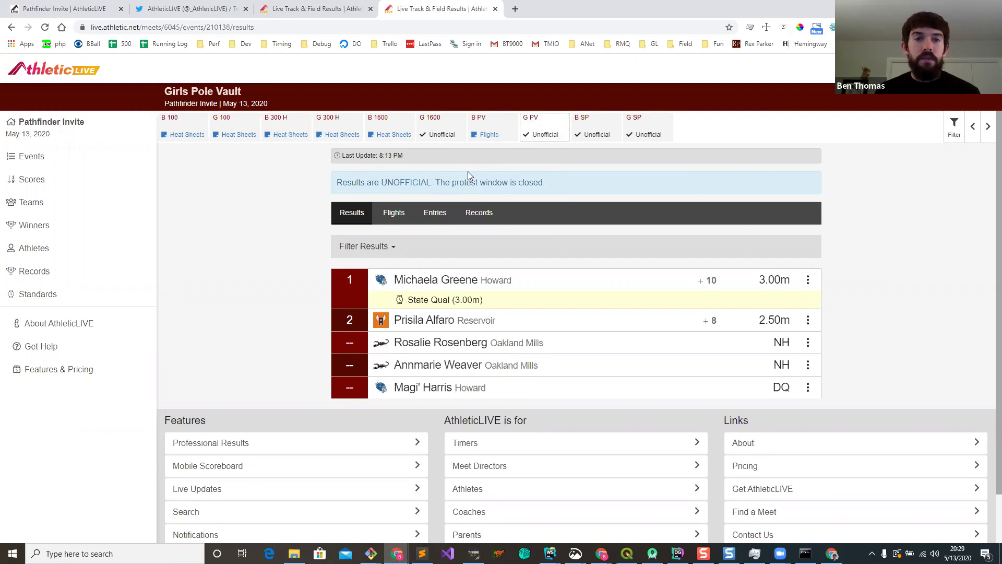
click(650, 133)
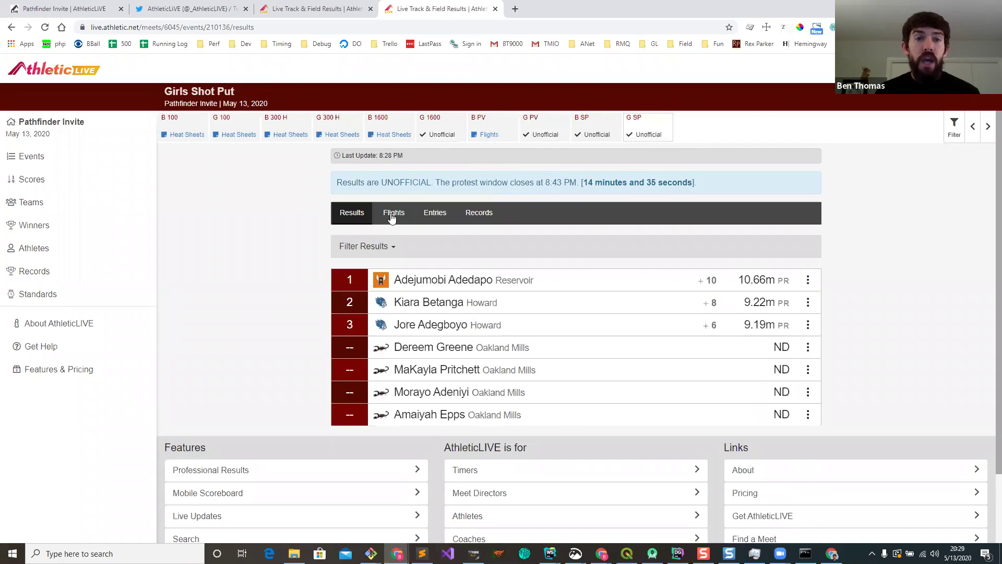
click(203, 13)
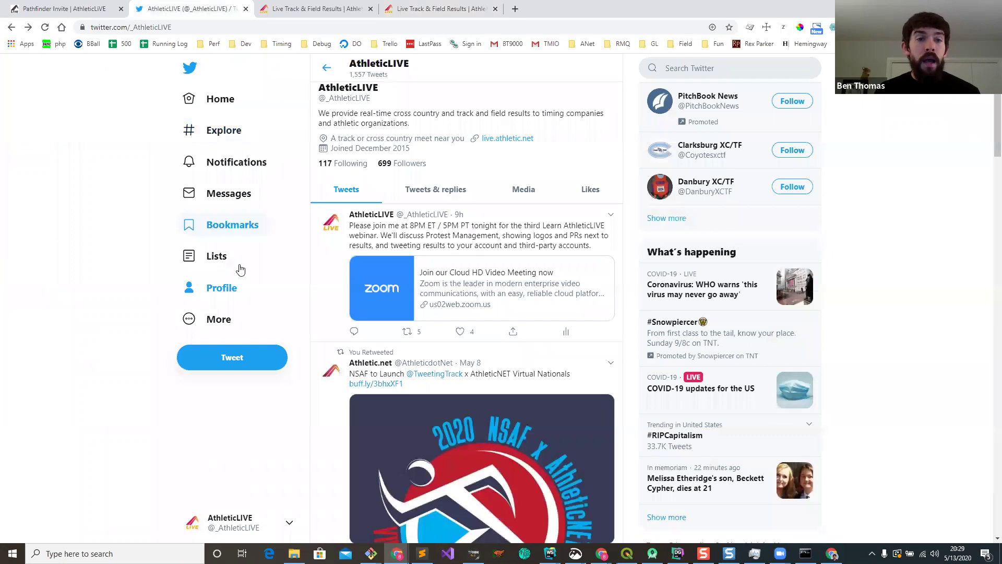
Step: Reload the AthleticLIVE Twitter profile to show the new Girls Shot Put tweet
click(246, 286)
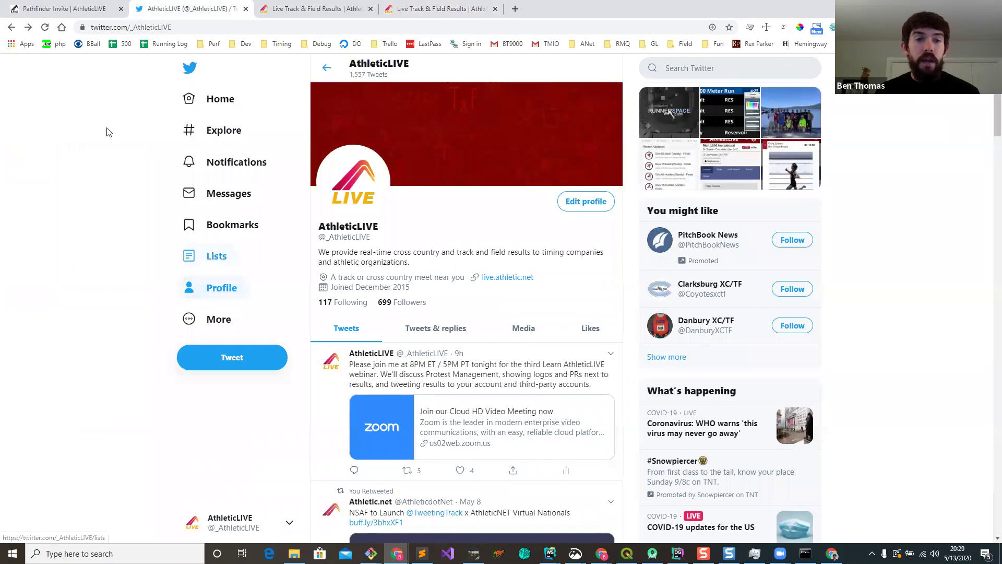
click(45, 27)
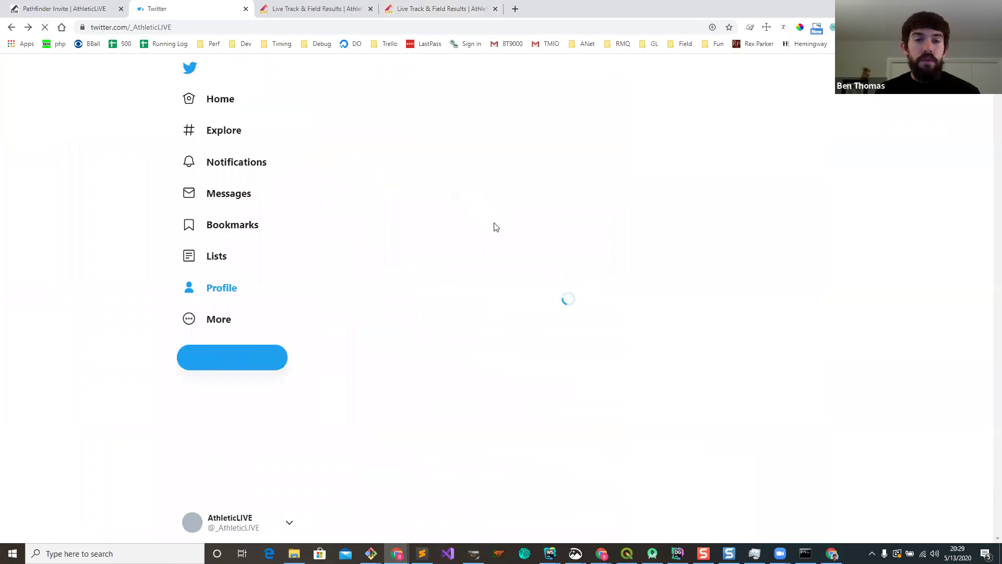
scroll(472, 279, down, 1)
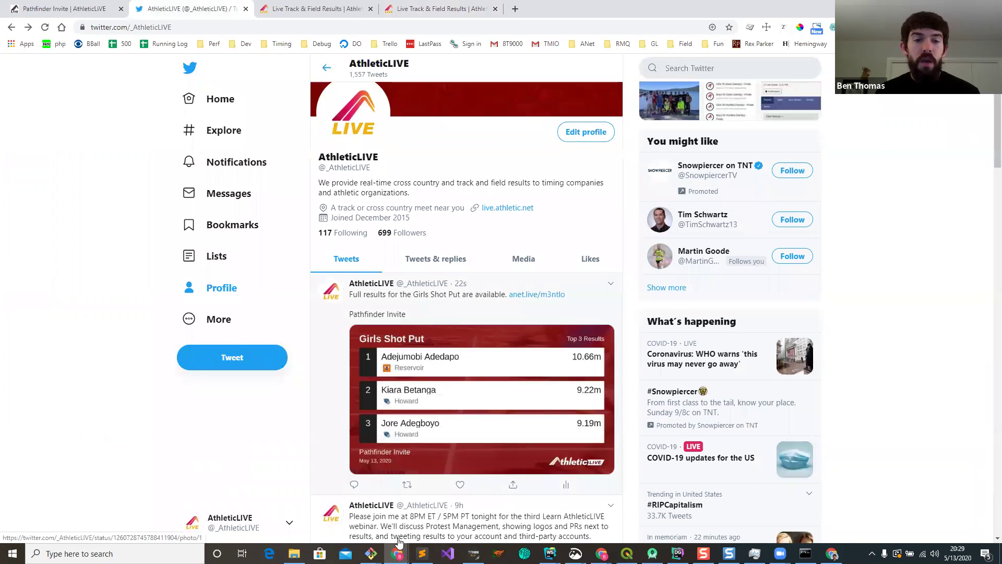
Step: Place the connected account's Twitter home feed window beside the profile
mouse_move(397, 554)
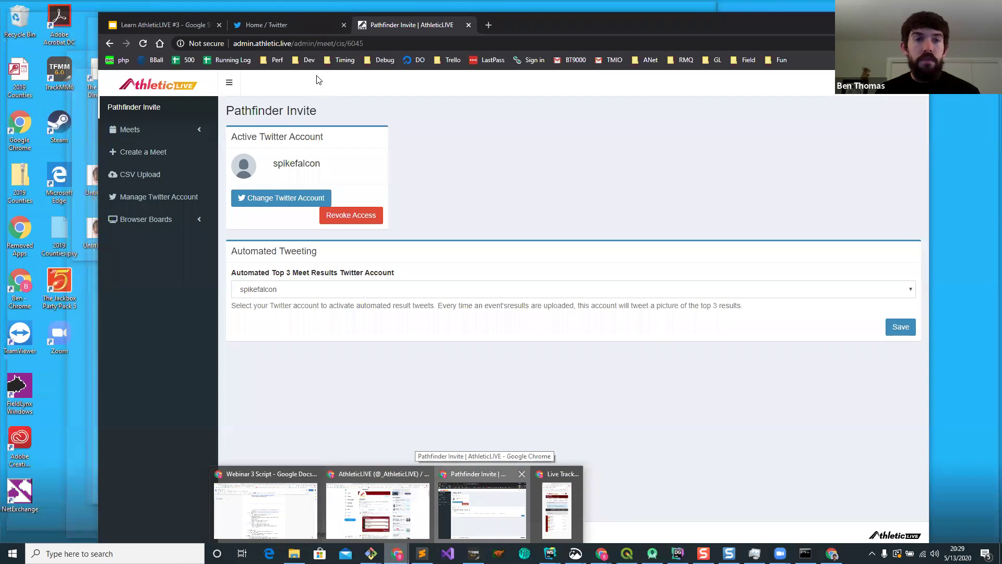
click(476, 509)
click(287, 25)
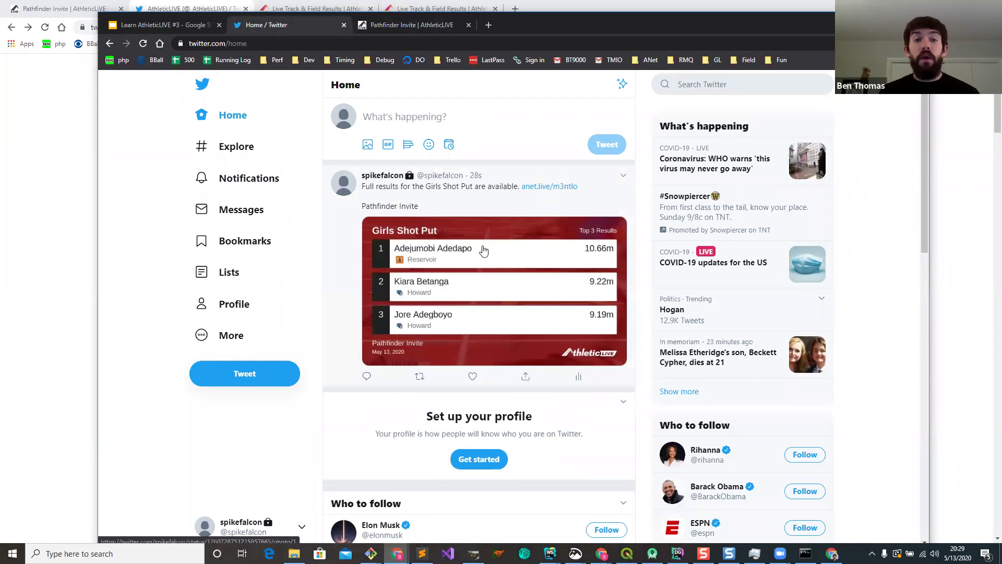
drag(98, 163, 460, 162)
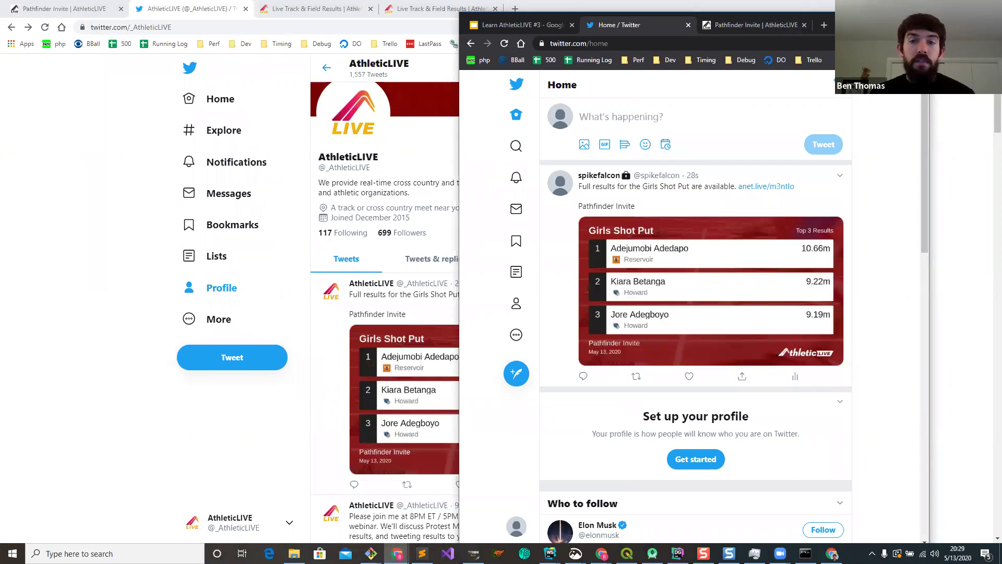
drag(847, 24, 992, 121)
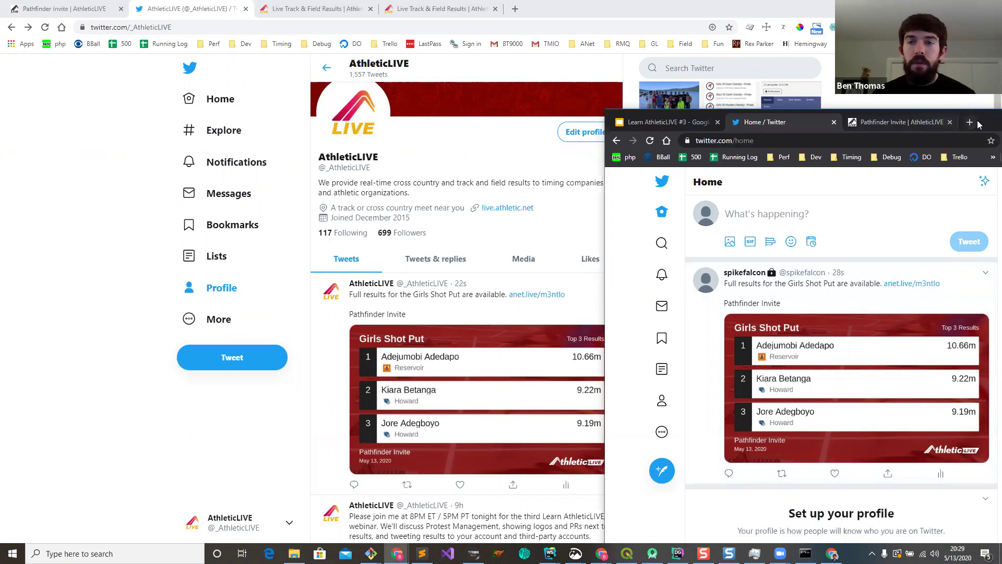
drag(987, 123, 836, 34)
Step: Widen the Learn AthleticLIVE #3 slides window and show the Topics slide
click(473, 553)
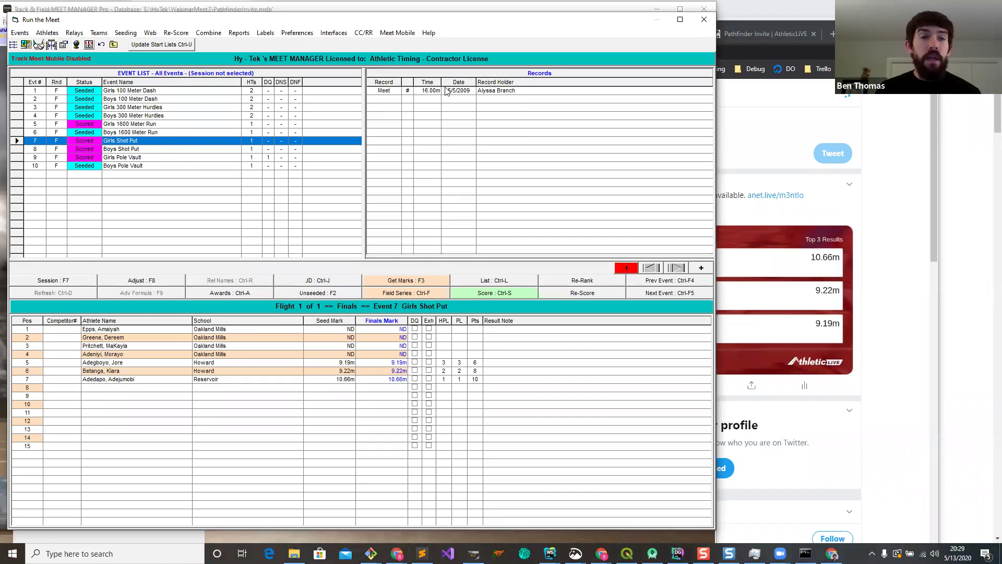
click(843, 106)
click(498, 30)
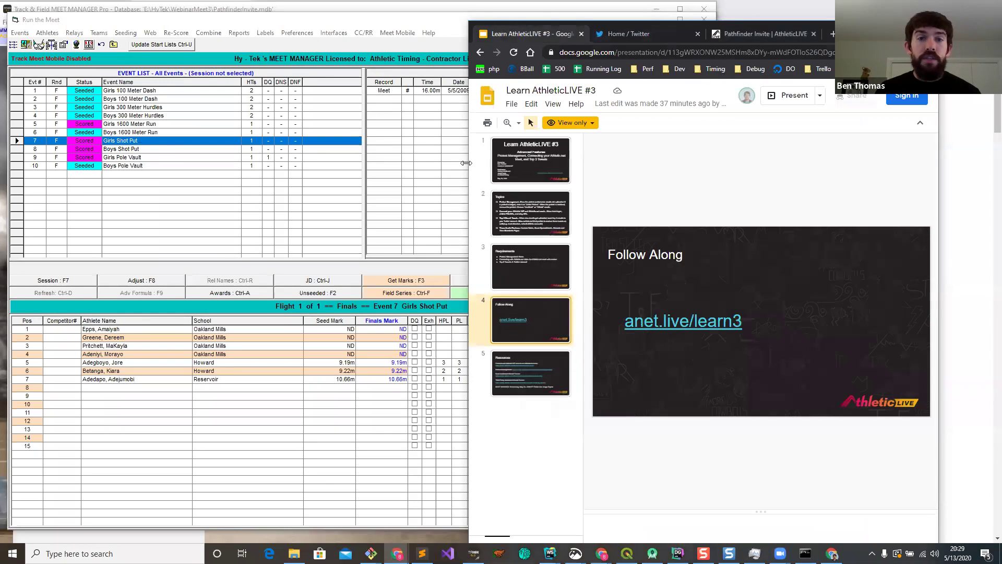
drag(466, 163, 148, 253)
click(210, 230)
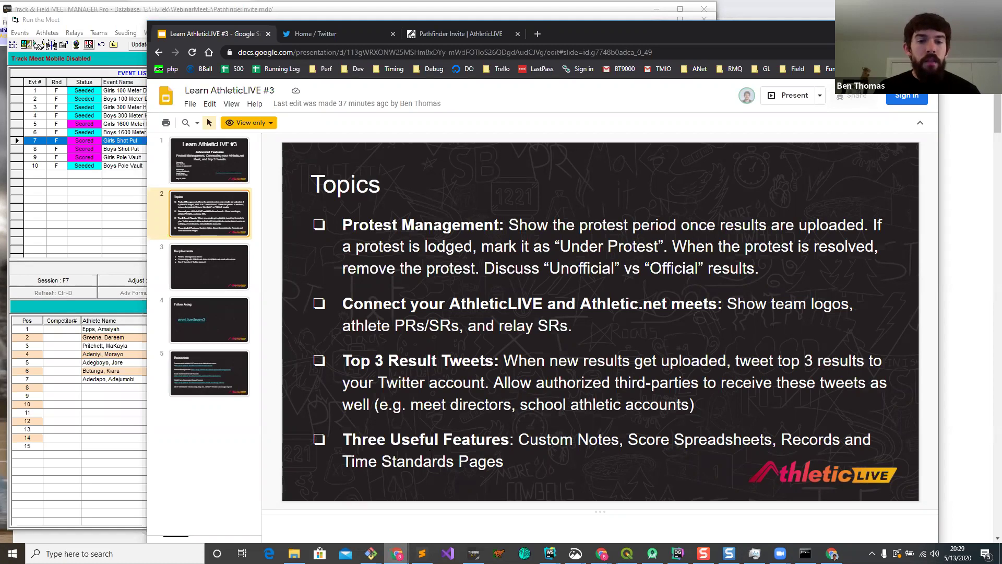
Step: Minimize the slides and open the Pathfinder Invite live results home page
click(397, 553)
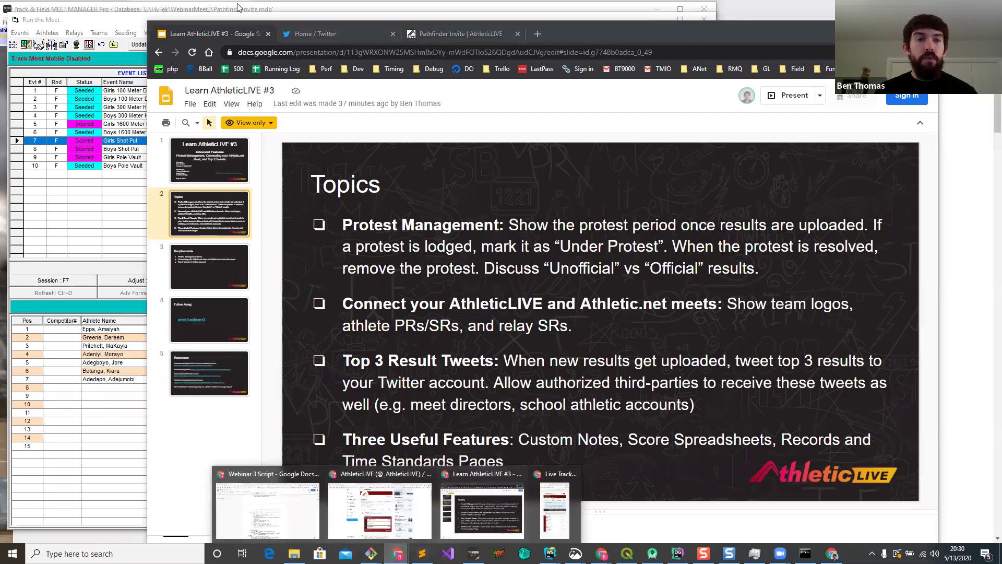
click(879, 27)
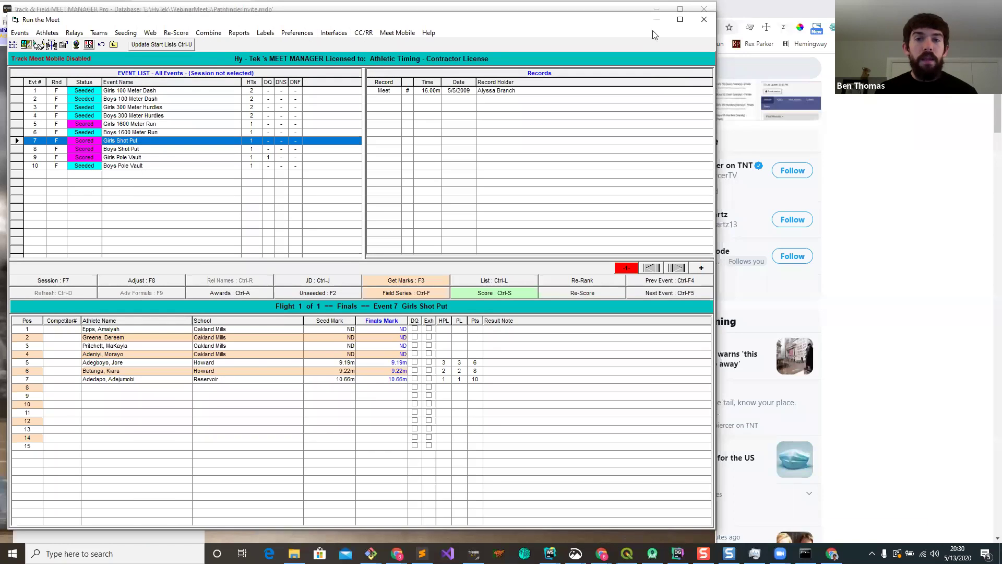
click(856, 115)
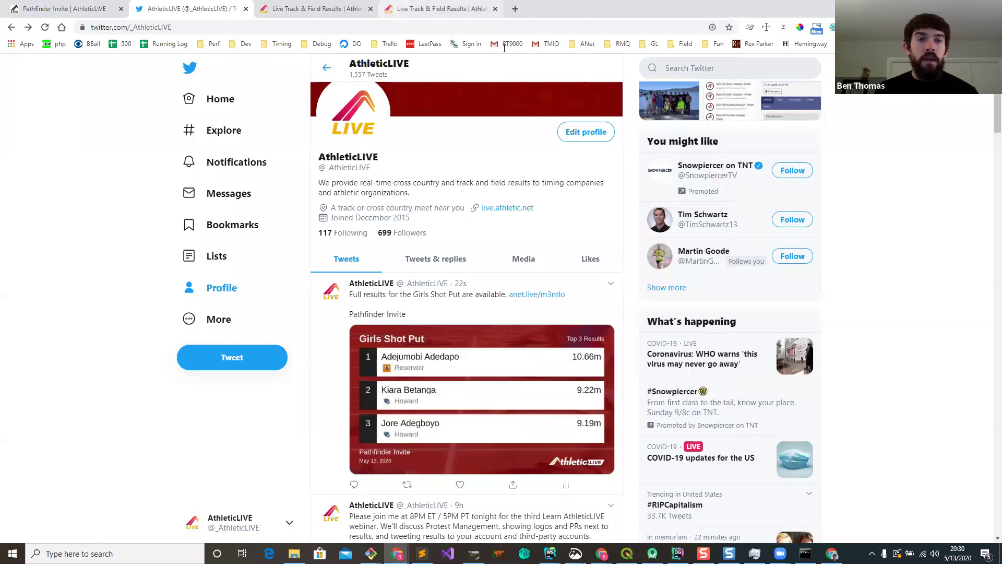
click(441, 8)
click(115, 130)
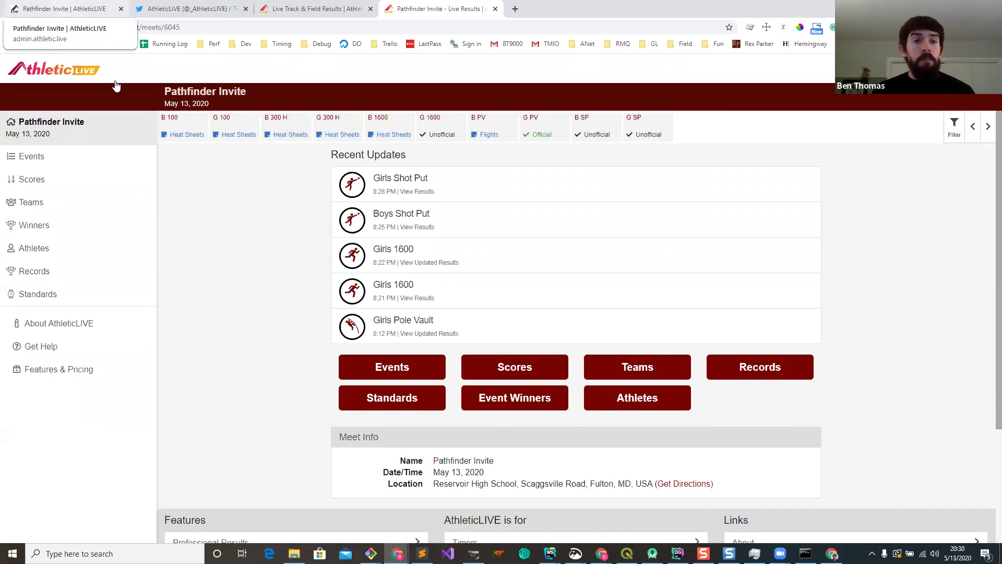
Step: On the admin meet page, scroll to Permanent Note and open Edit Note
click(68, 13)
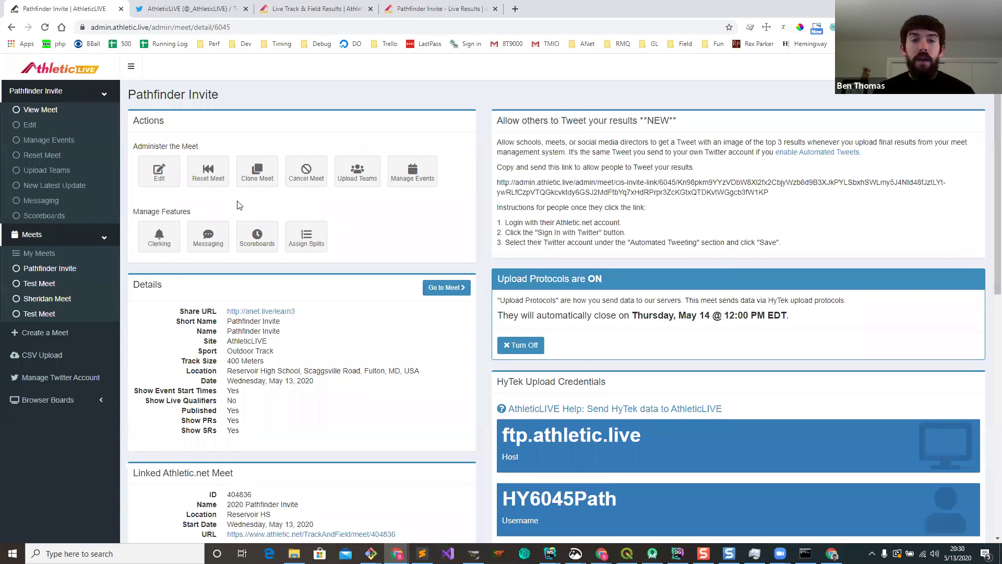
scroll(294, 203, down, 3)
scroll(293, 204, down, 4)
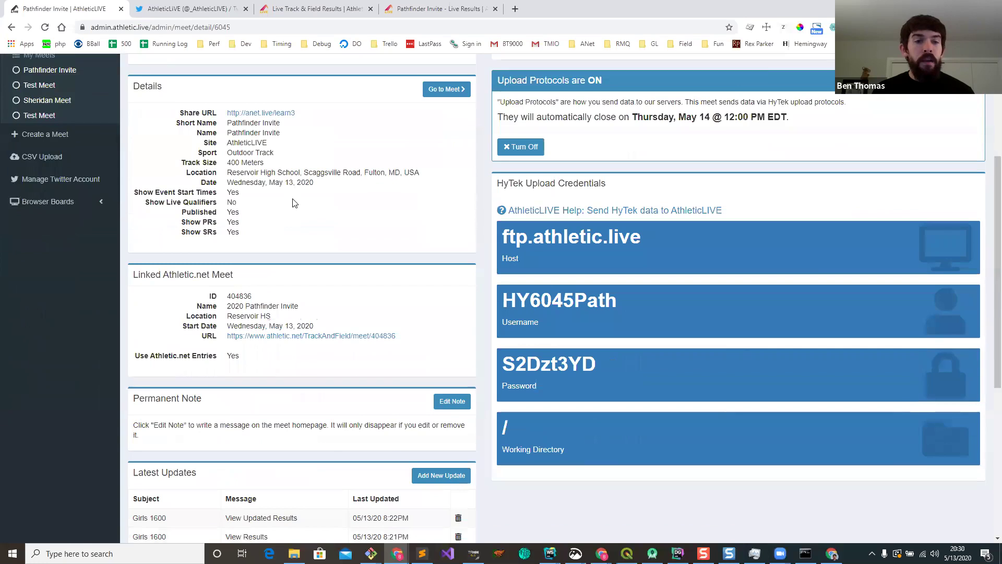
scroll(151, 270, down, 1)
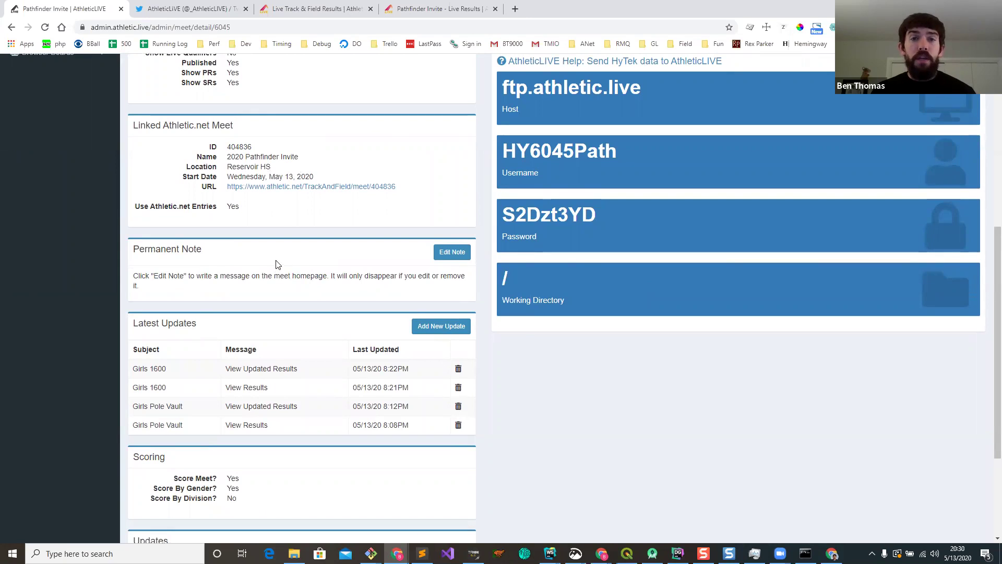
click(447, 254)
Step: Save the note 'Weather Delay': 'Lightning in the area. Head to the gym. Revisit at 9PM.'
click(246, 181)
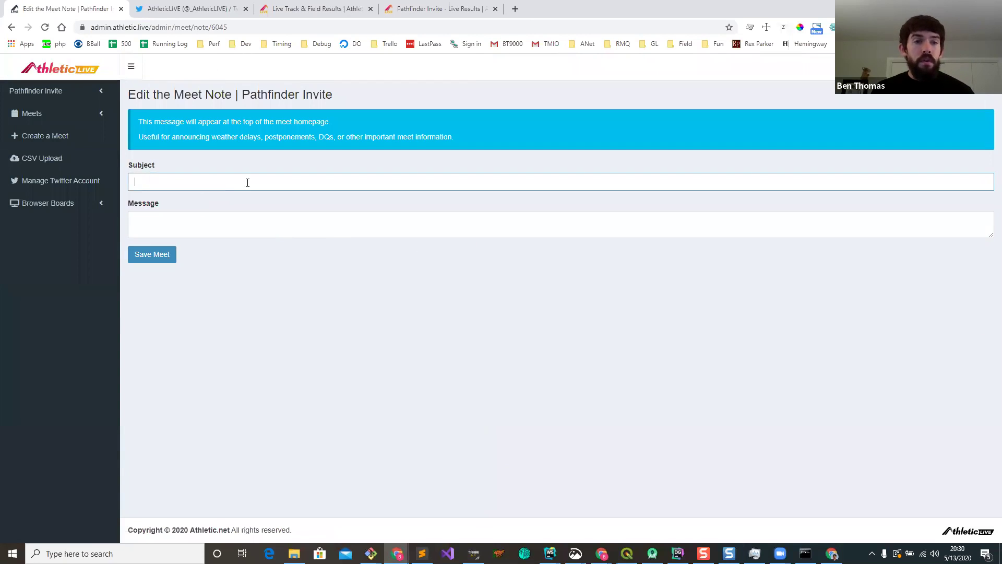
text(Weather Del)
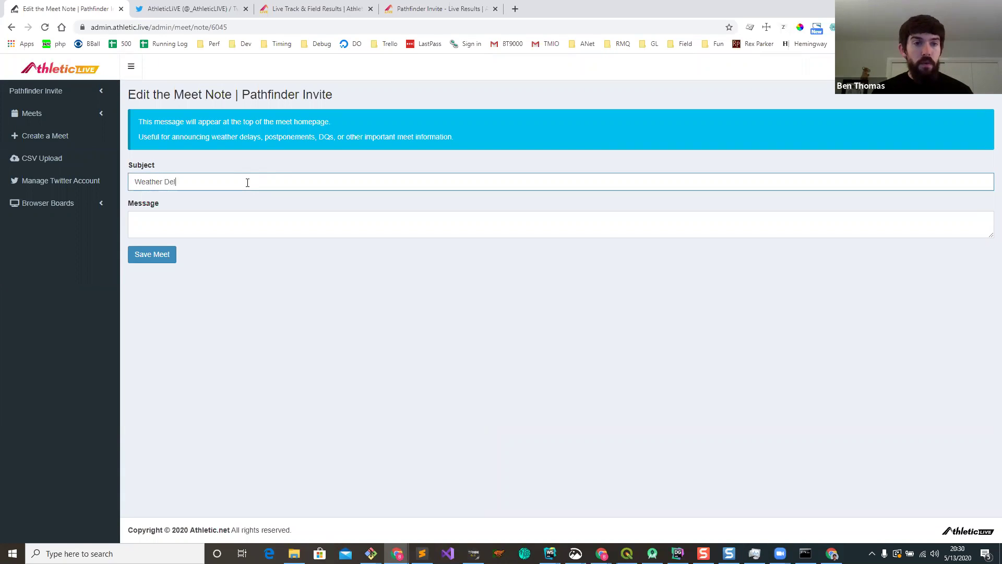
text(Lightning in)
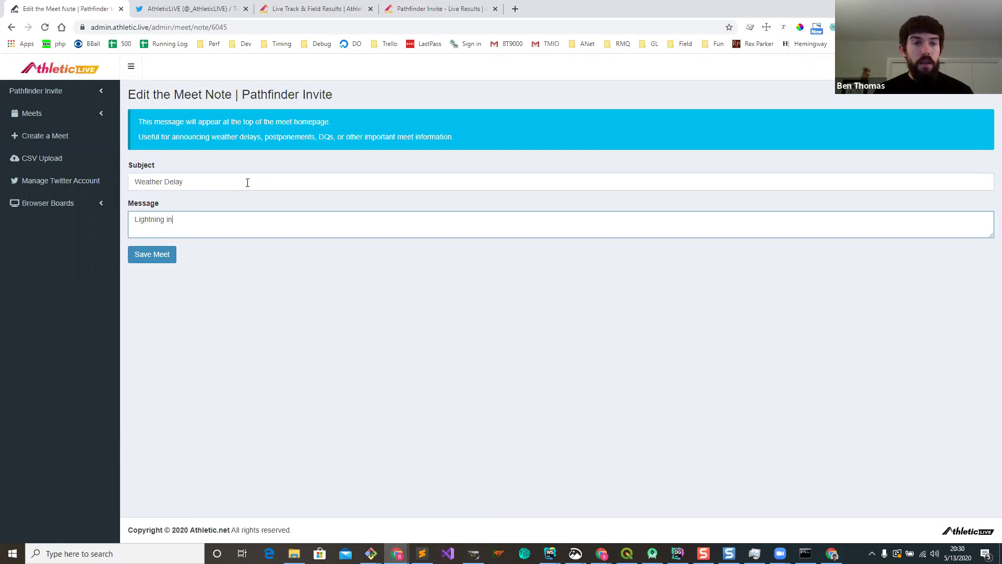
text( the area)
text(. Head to t)
text(h)
text(h g)
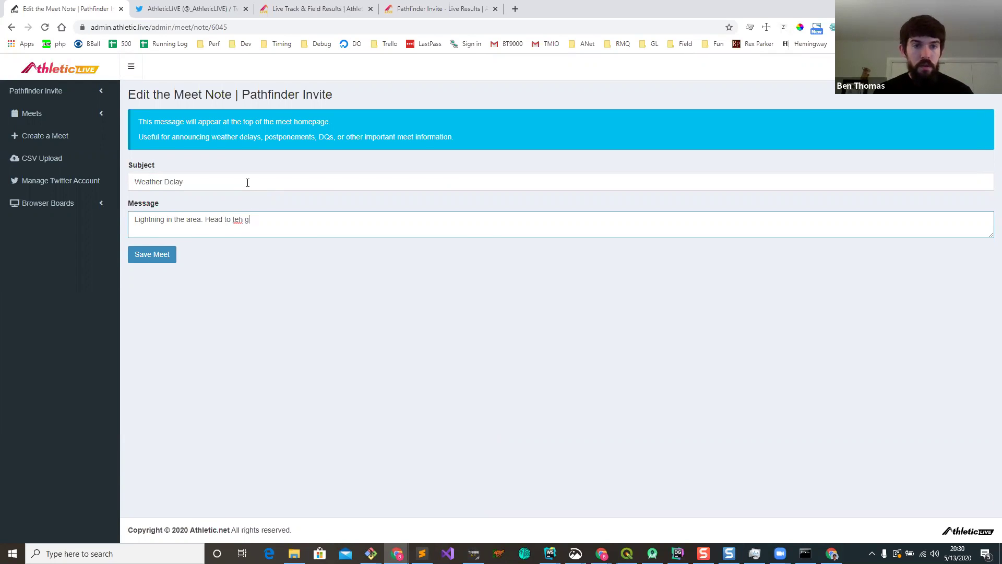
text(gym)
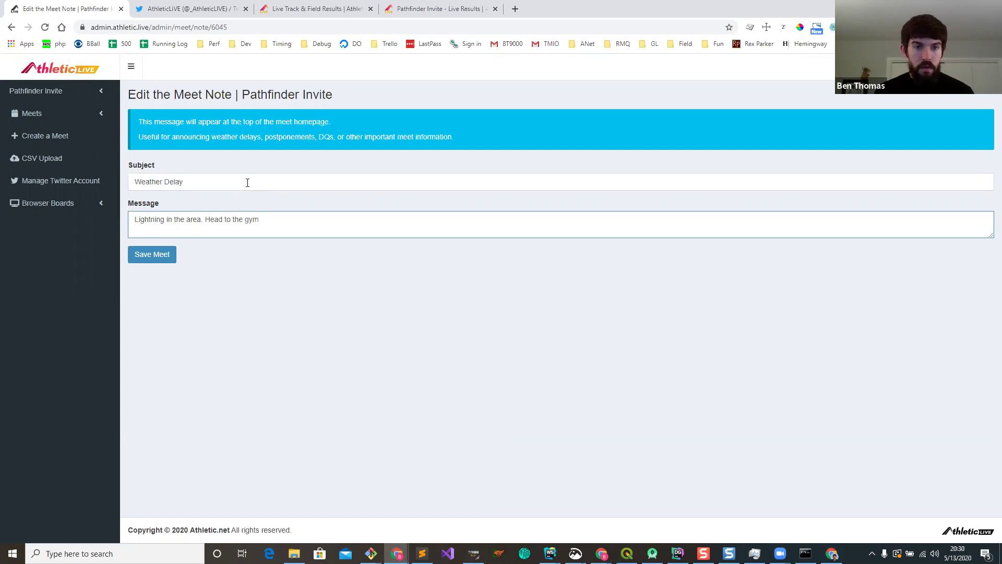
text(. Revisit at 9PM.)
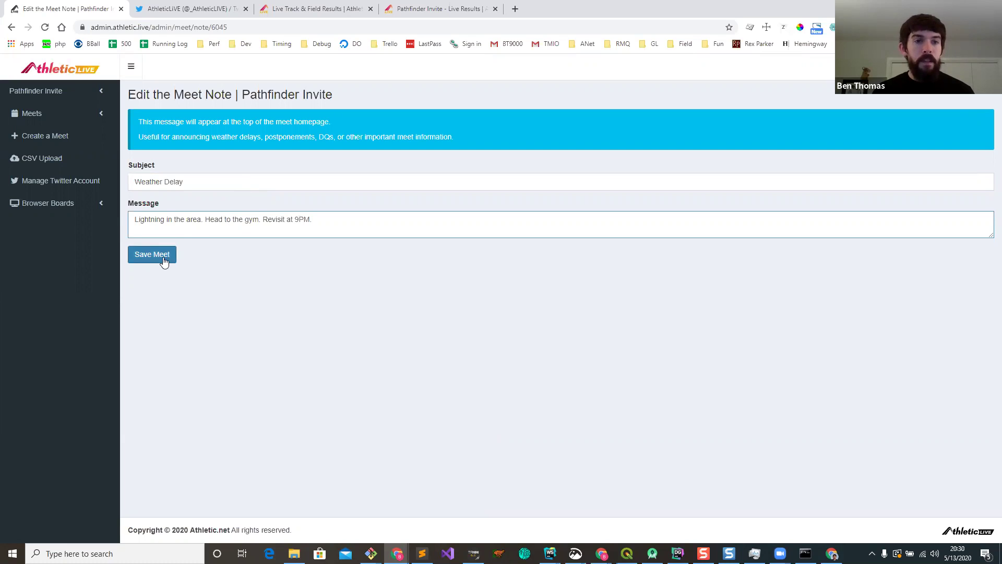
click(161, 260)
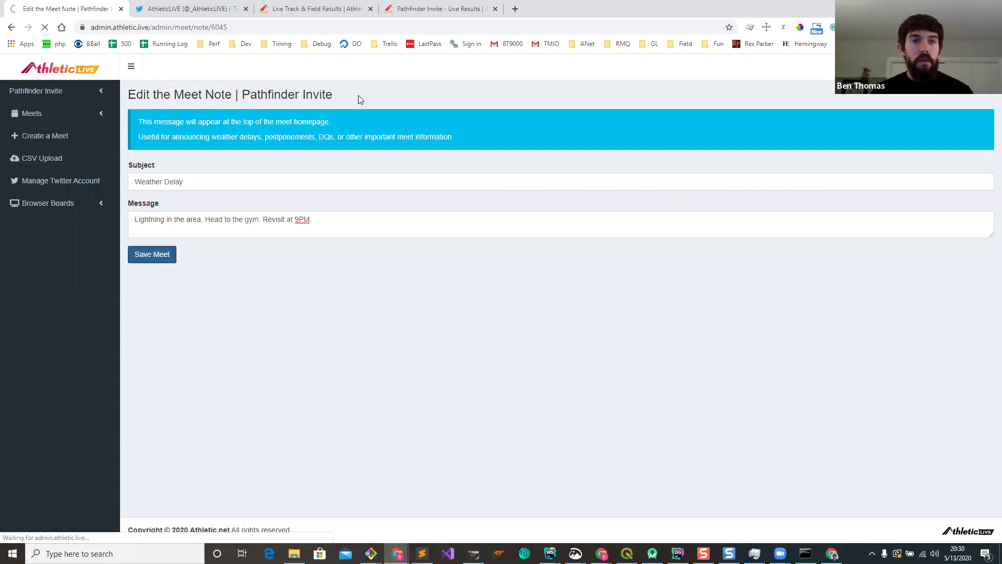
Step: Check the weather delay note on the public meet home page, then return to admin
click(413, 8)
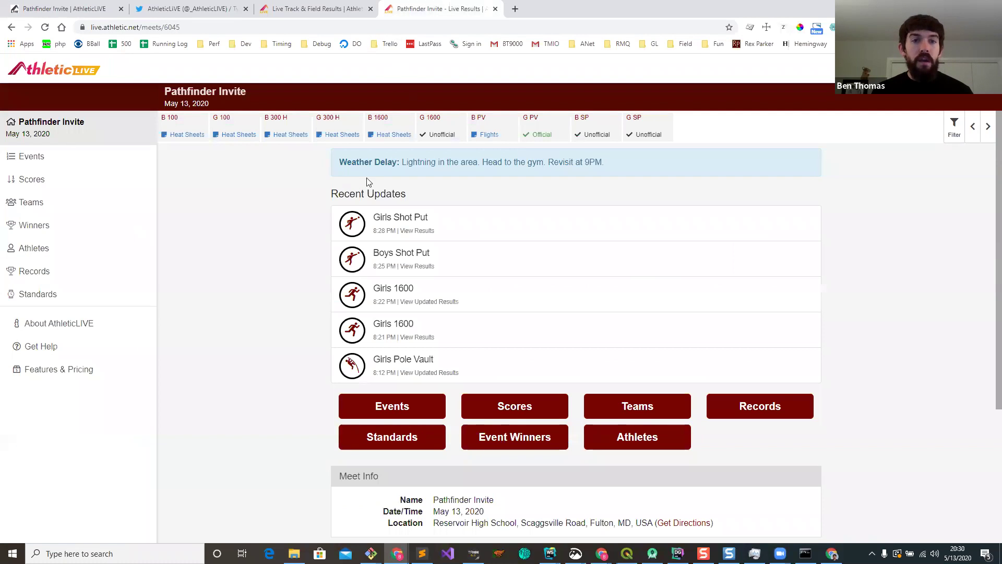
drag(340, 162, 641, 173)
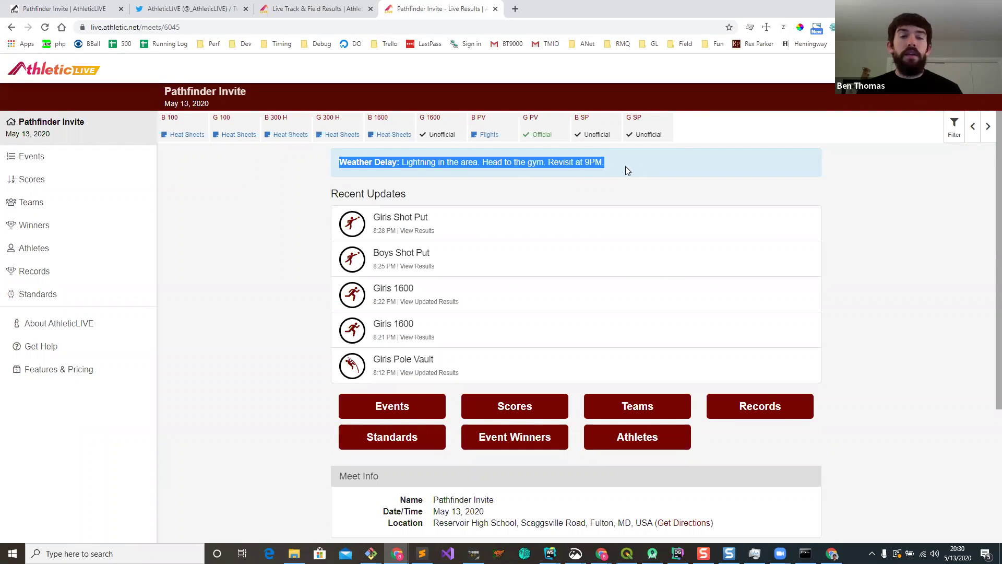
click(392, 164)
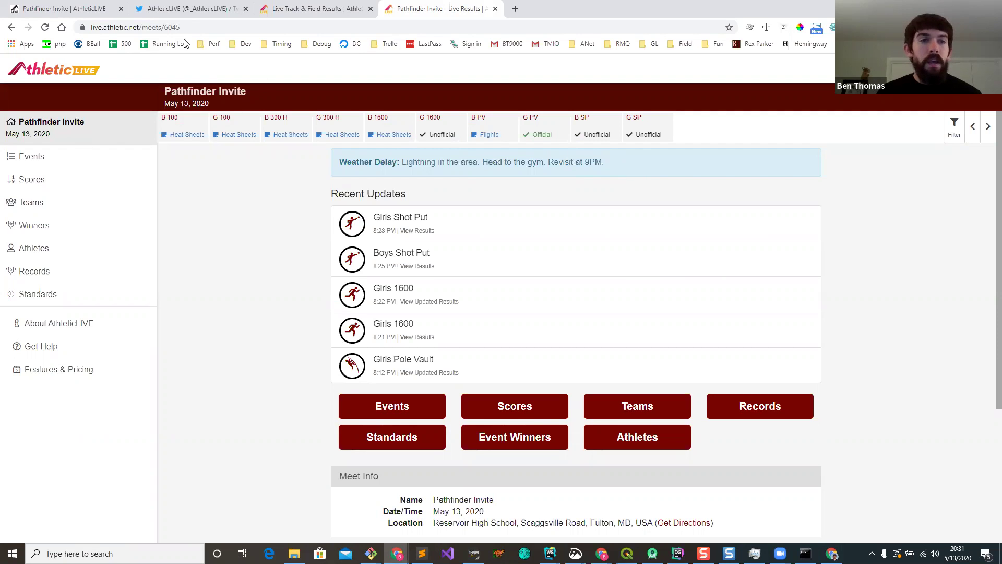
click(47, 7)
Step: Remove the weather delay note and check the G PV, home and G SP live pages
click(413, 362)
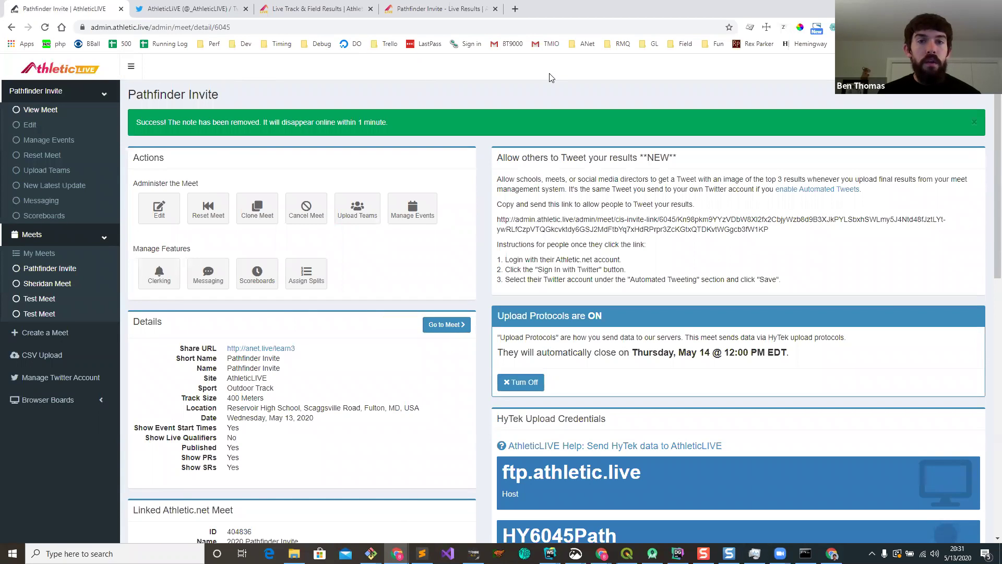
click(441, 8)
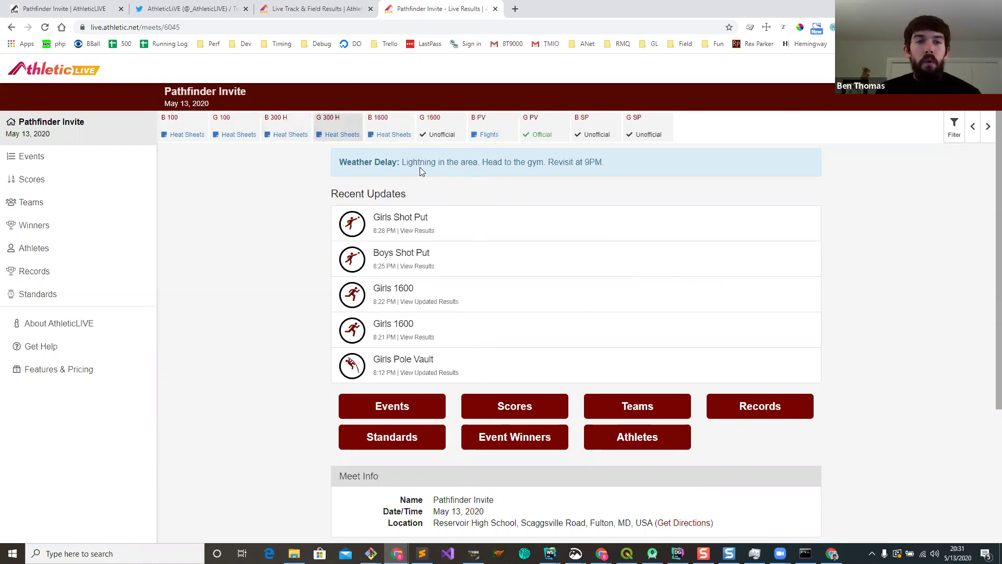
click(544, 132)
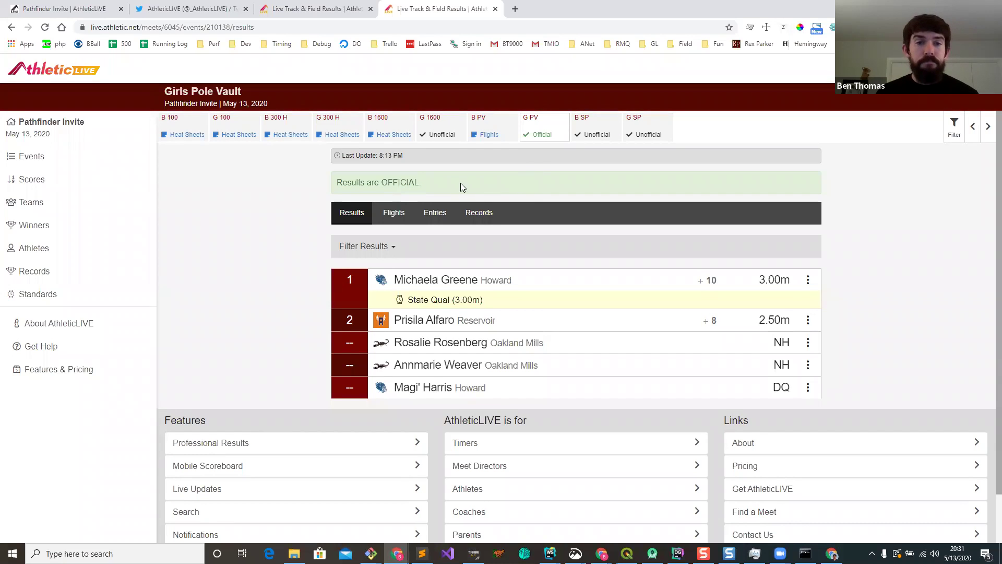
click(48, 128)
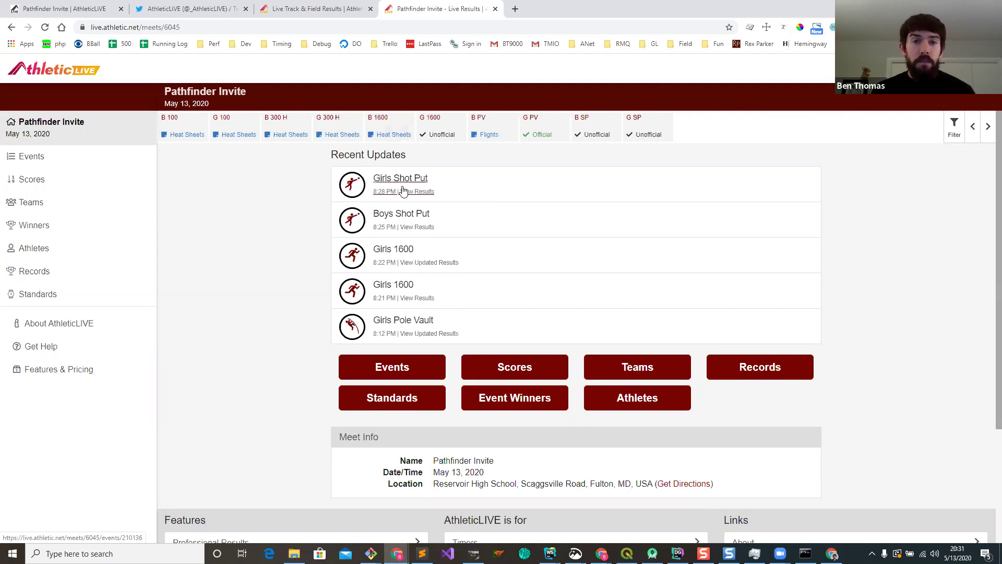
click(645, 128)
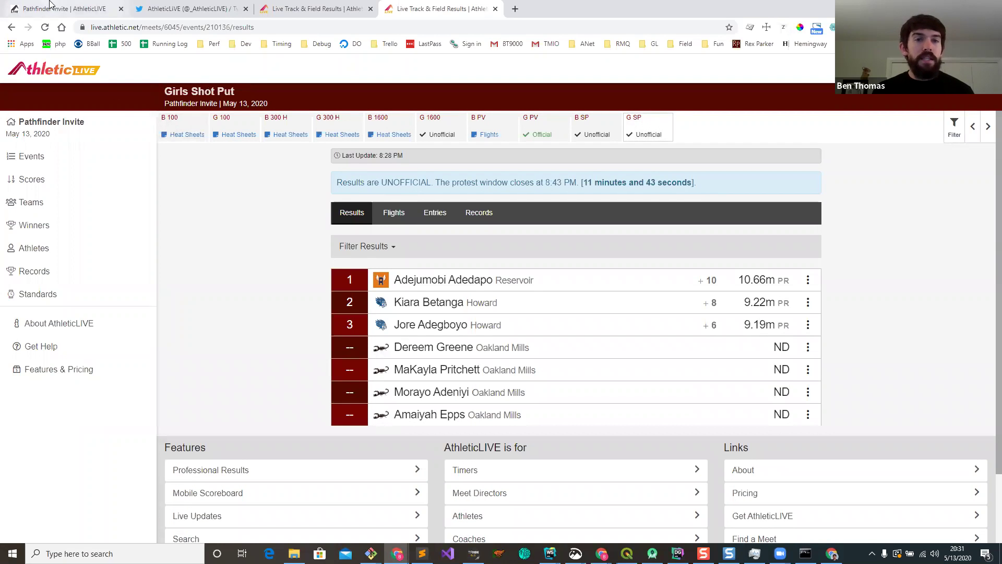
click(69, 13)
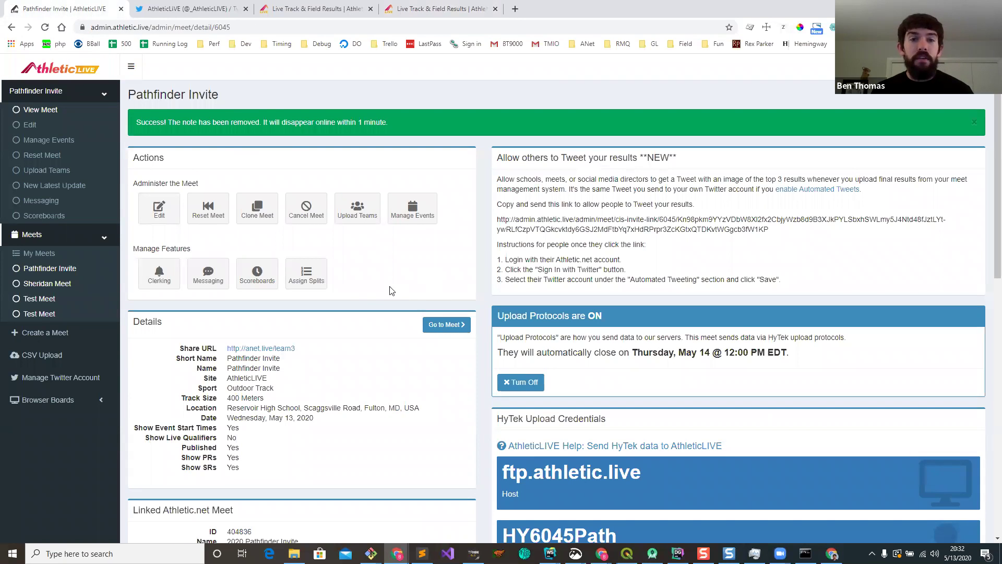
Step: Give the Girls Shot Put event the note 'Event time pushed back to 10pm' and save it
click(410, 215)
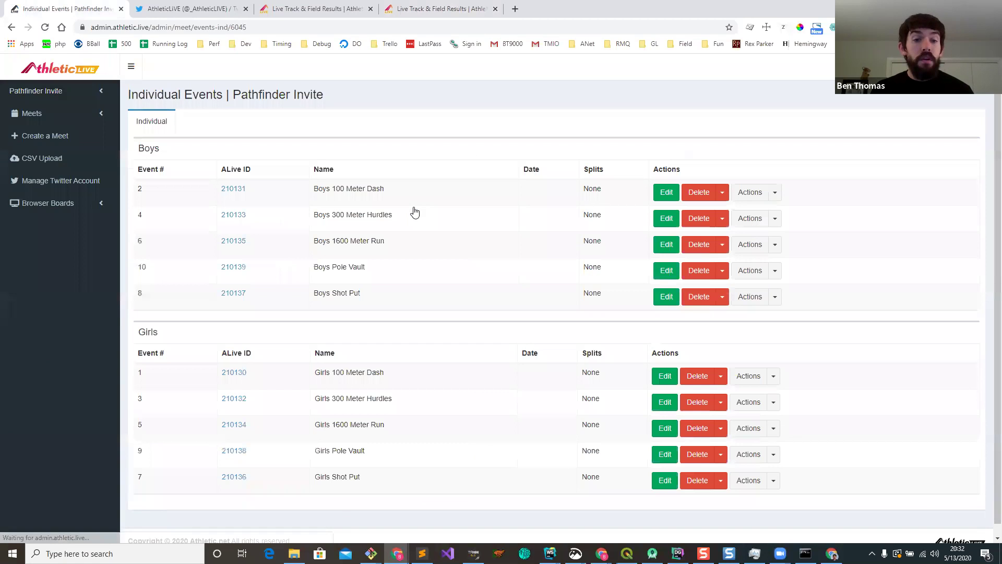
click(665, 484)
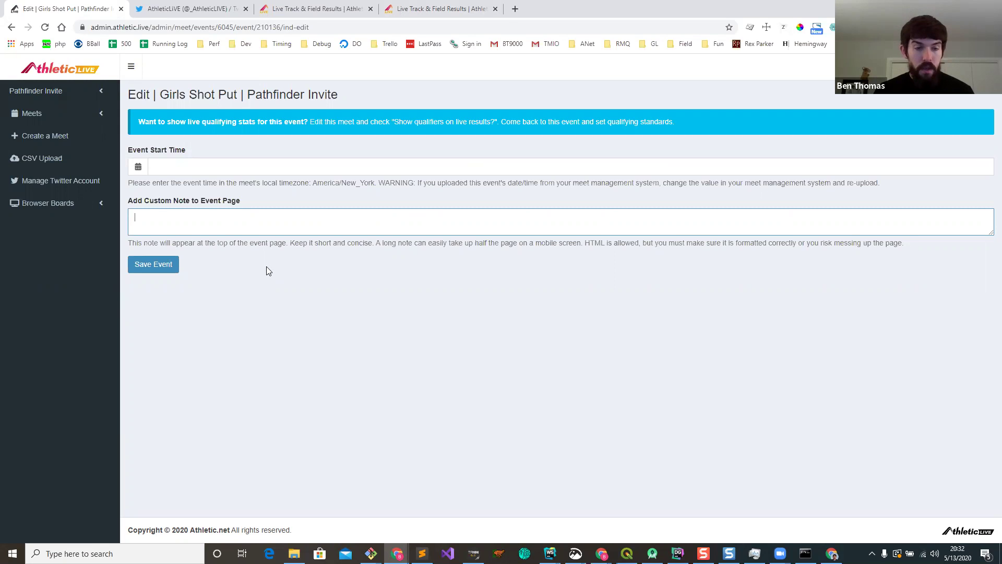
text(dECID)
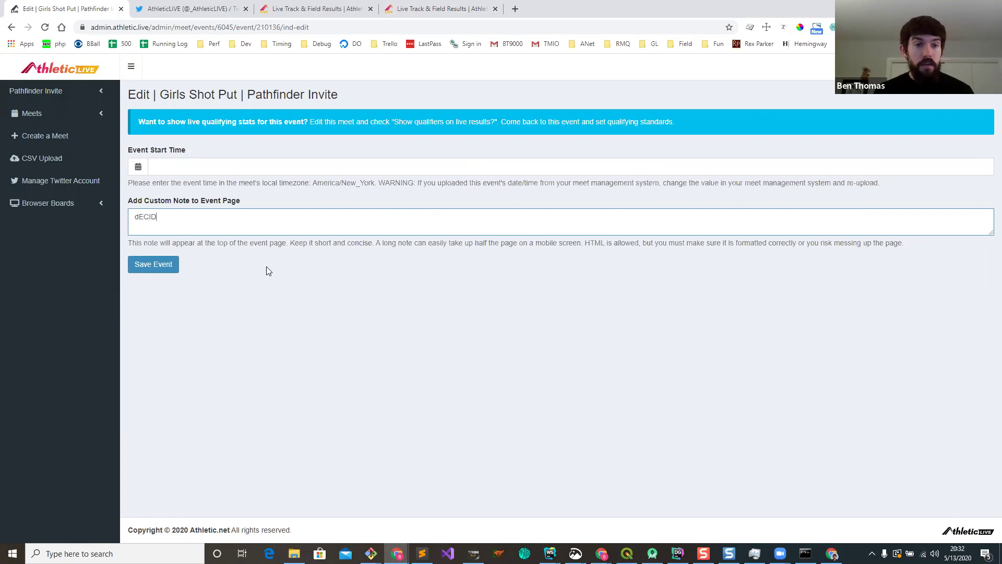
key(BackSpace)
key(BackSpace)
key(BackSpace)
key(BackSpace)
key(BackSpace)
key(Caps_Lock)
text(Event time pushed back to 10pm)
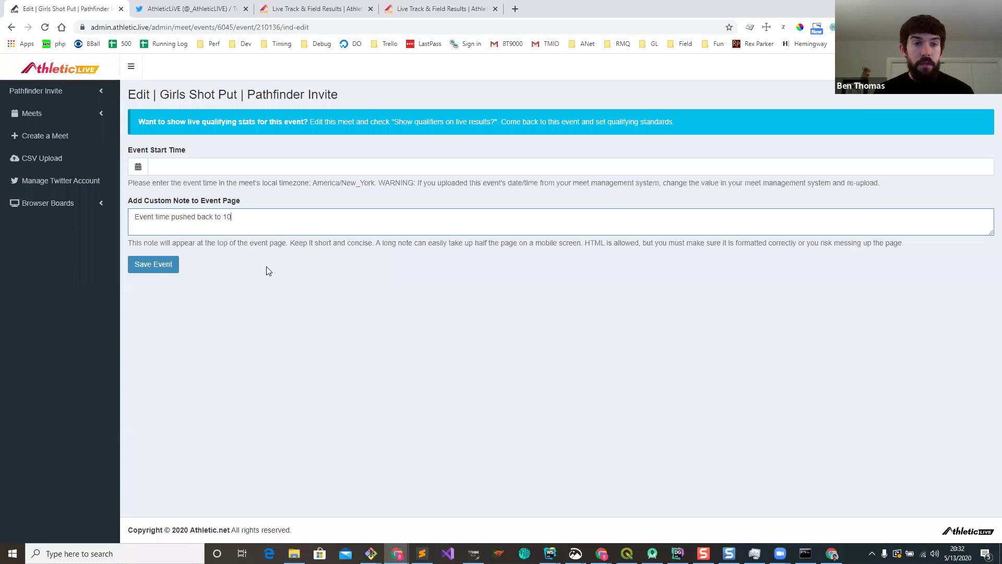
click(158, 265)
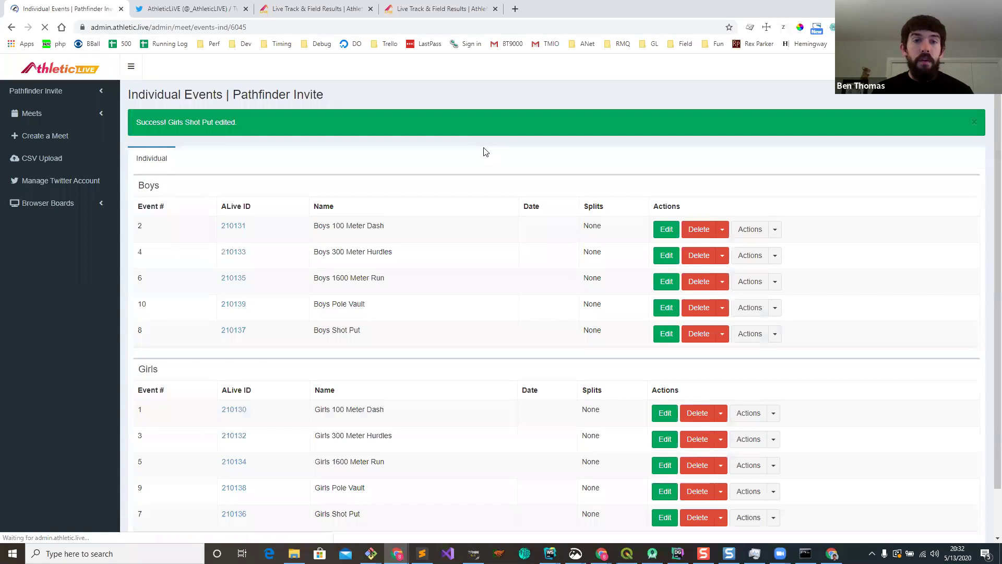
Step: Check the new note on the Girls Shot Put live results page
key(ctrl+4)
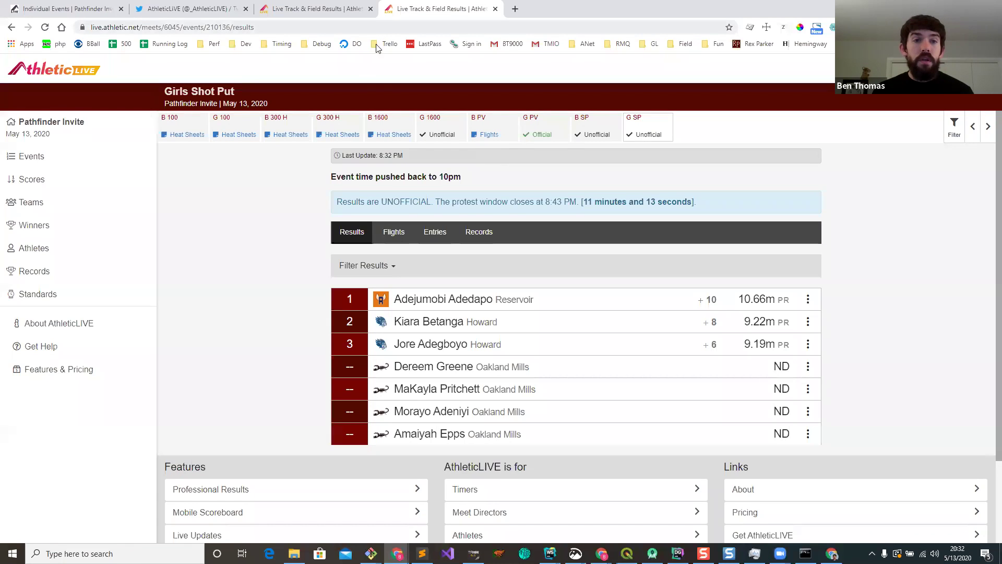
drag(333, 178, 500, 181)
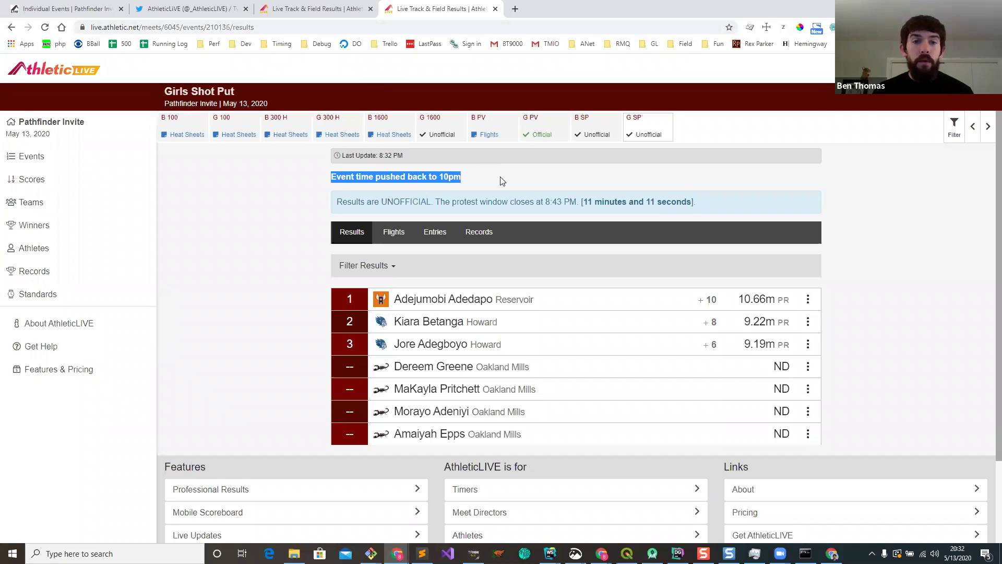
click(500, 178)
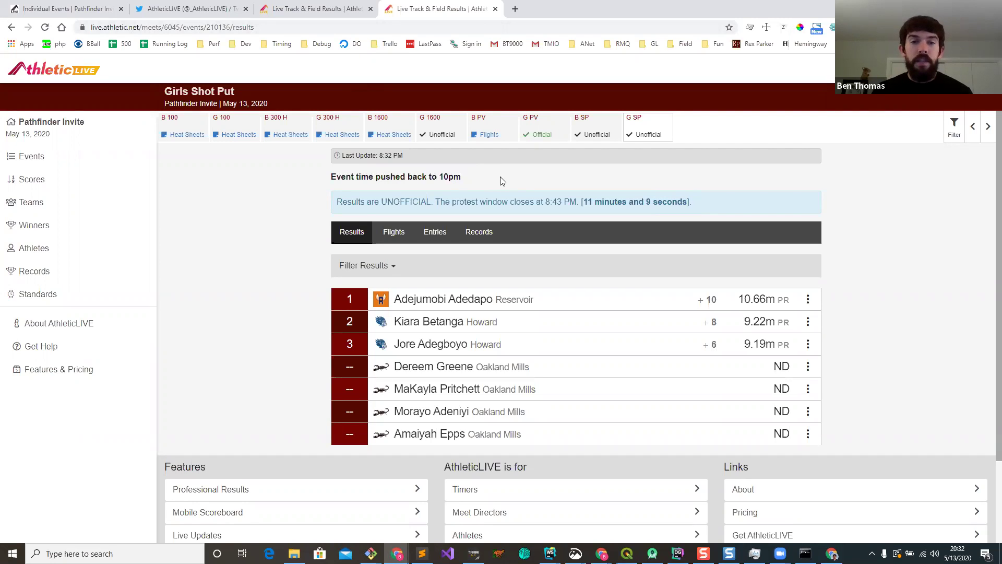
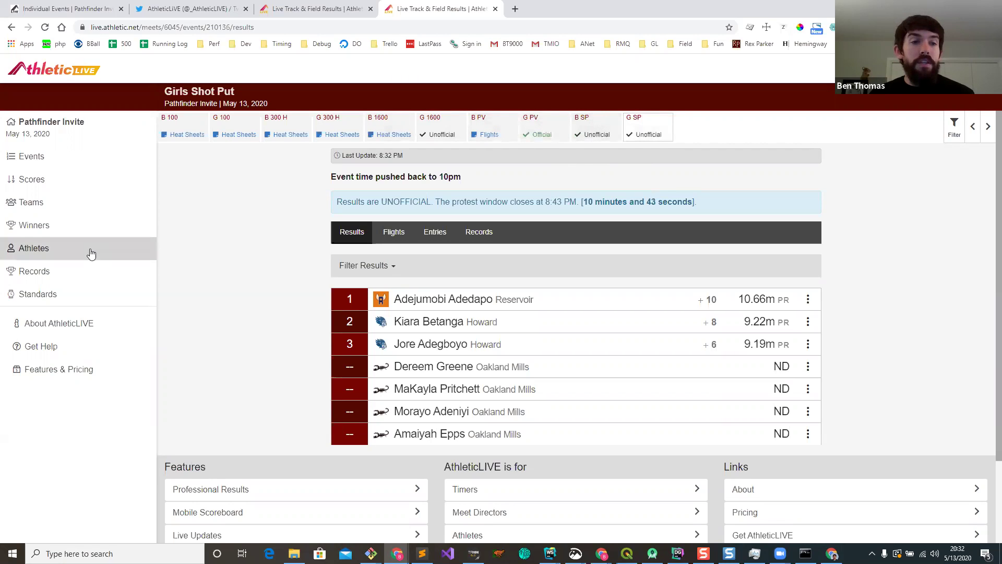
Step: Open the girls' team score spreadsheet and highlight Reservoir's 41-point total
click(45, 182)
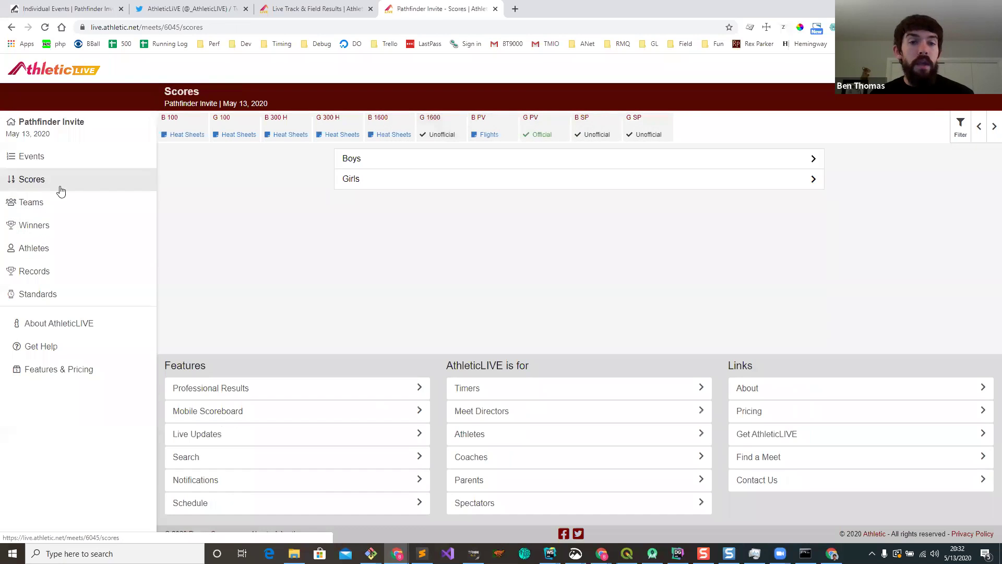
click(383, 184)
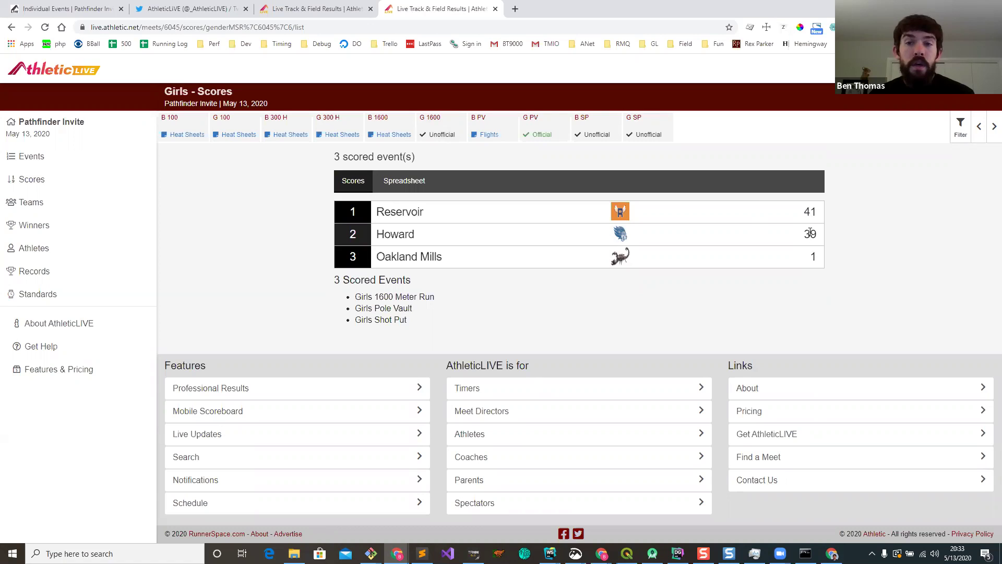
click(400, 181)
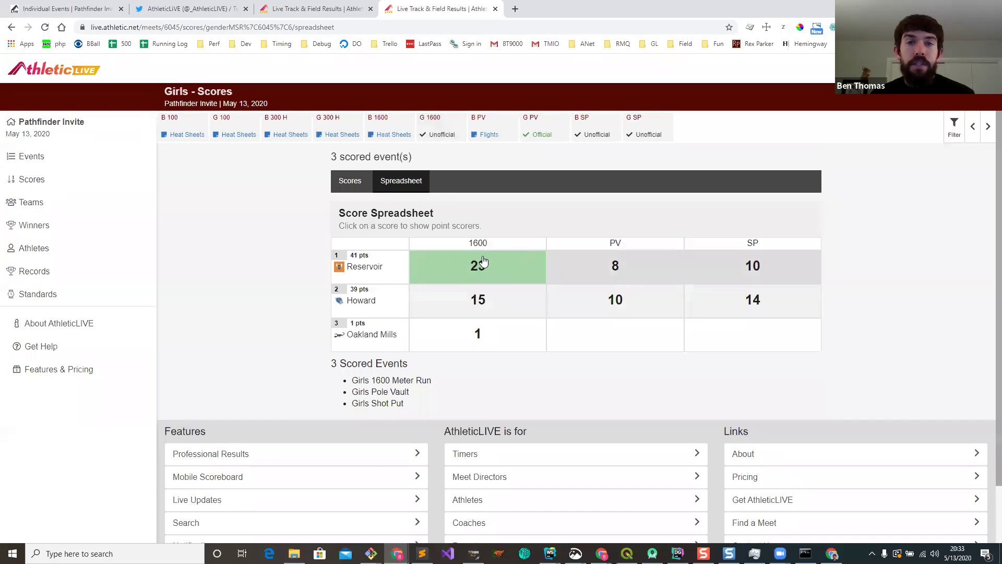
double_click(355, 255)
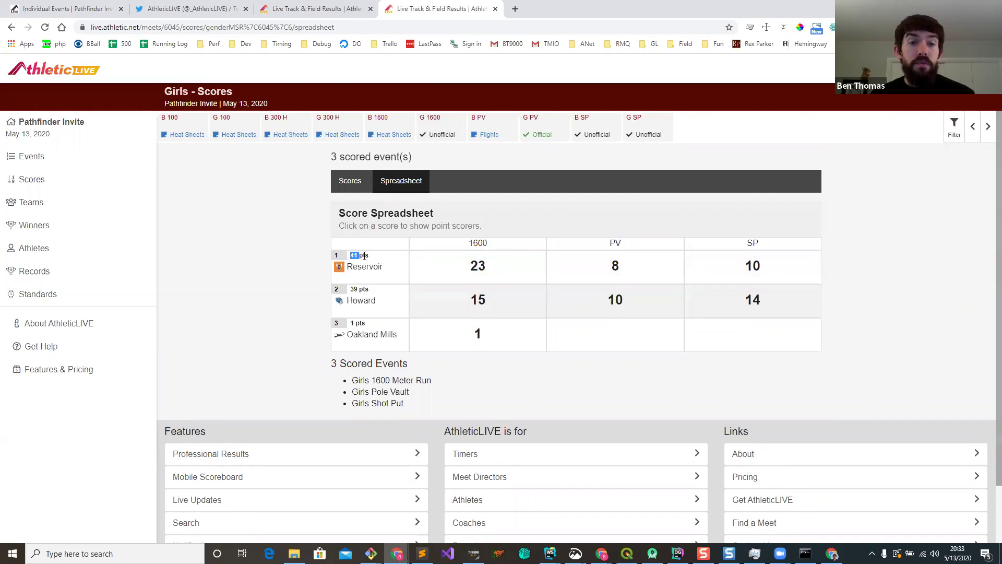
click(357, 255)
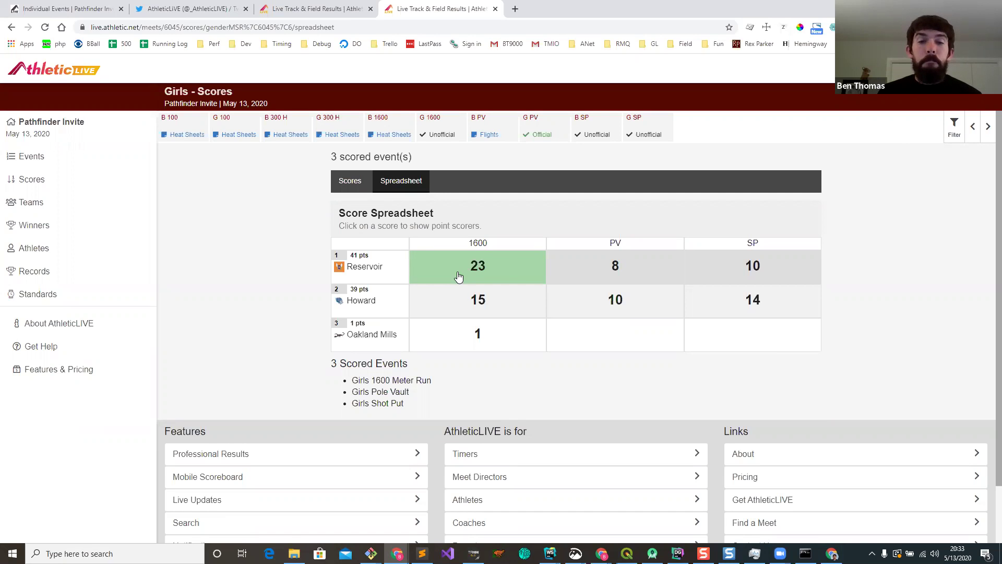
Step: Check which Reservoir athletes scored in the 1600, then bring Meet Manager's Girls Shot Put results forward
click(458, 276)
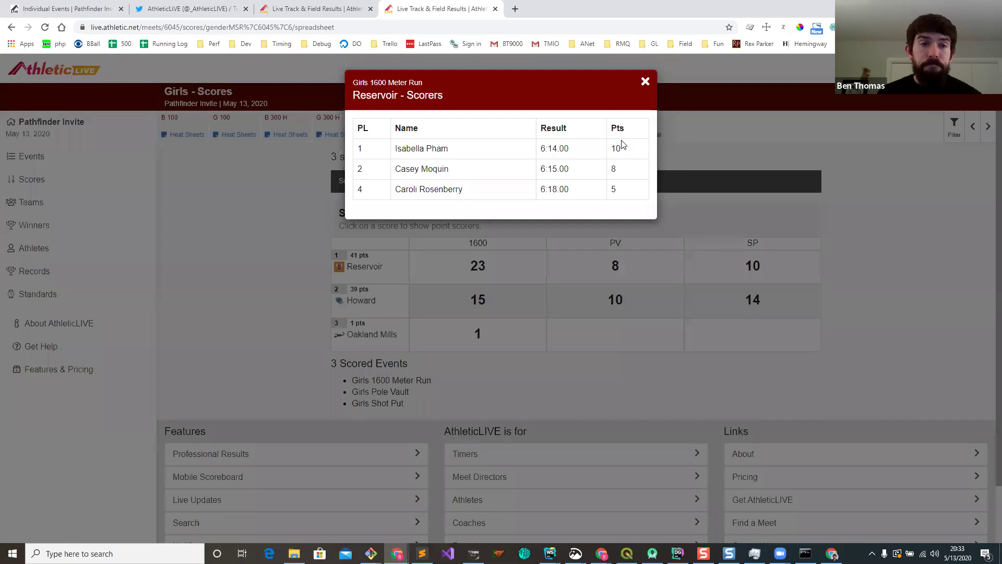
click(645, 82)
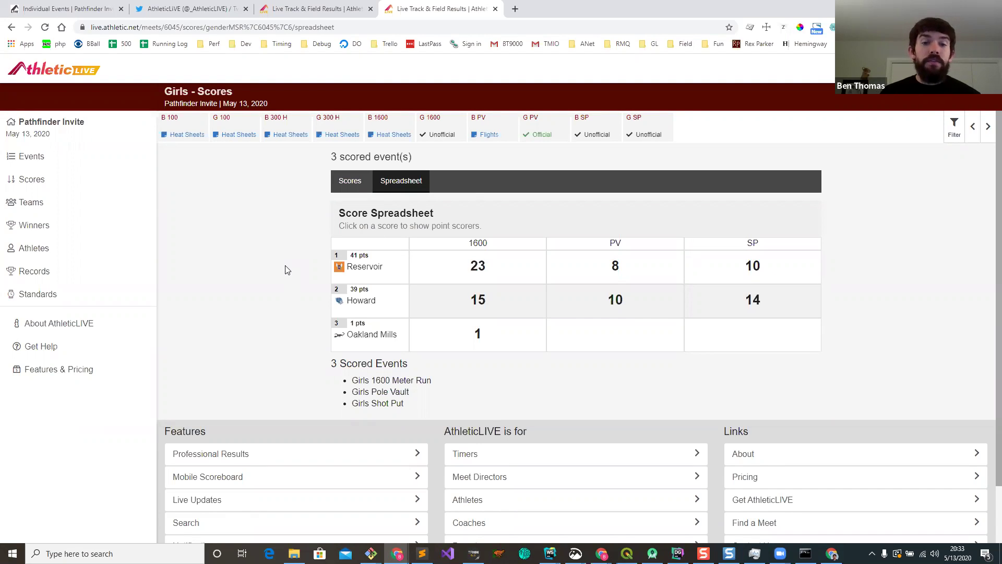
click(473, 553)
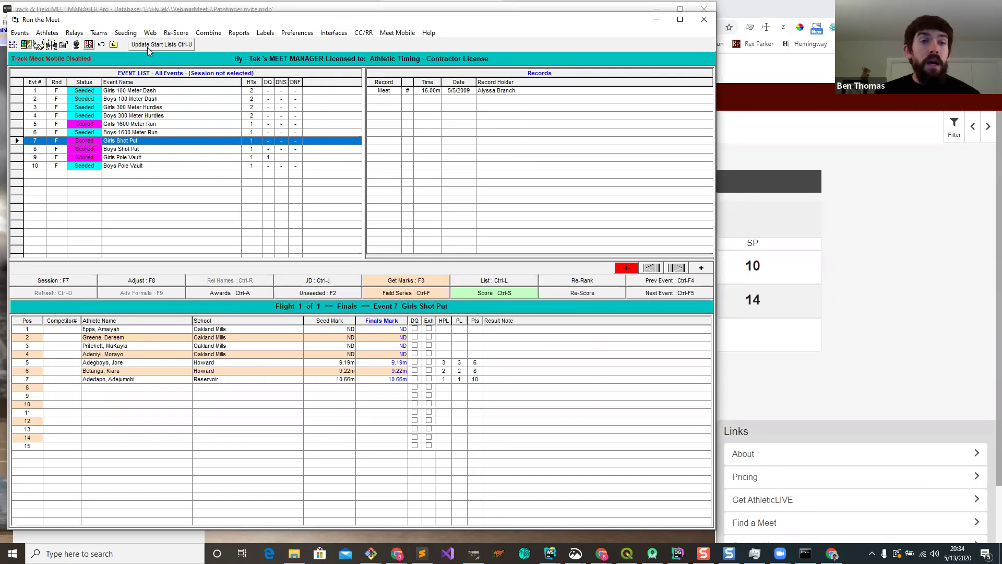
Step: Close Run the Meet, review the meet records and State Qual standards, then return to the browser
click(704, 19)
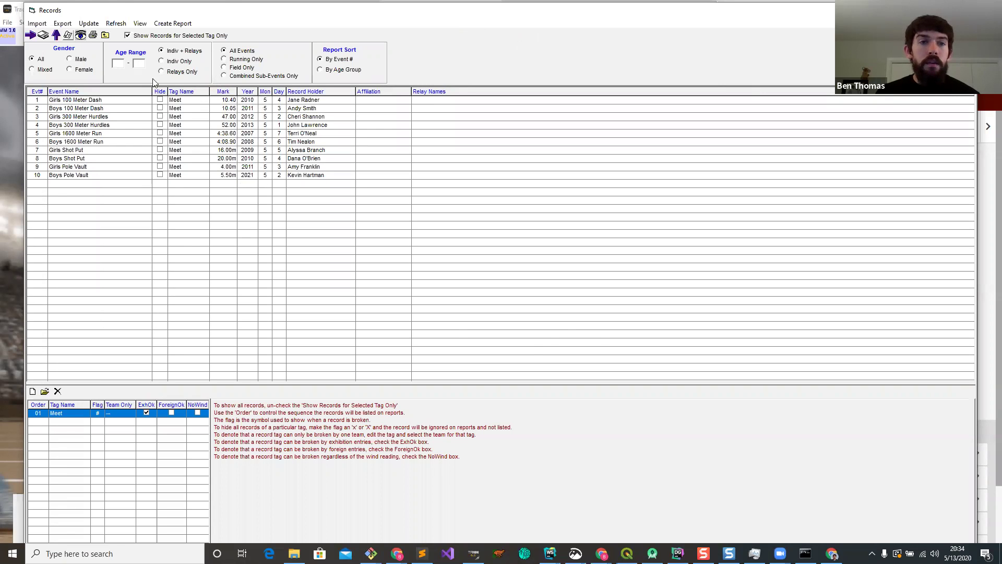
click(106, 35)
click(71, 37)
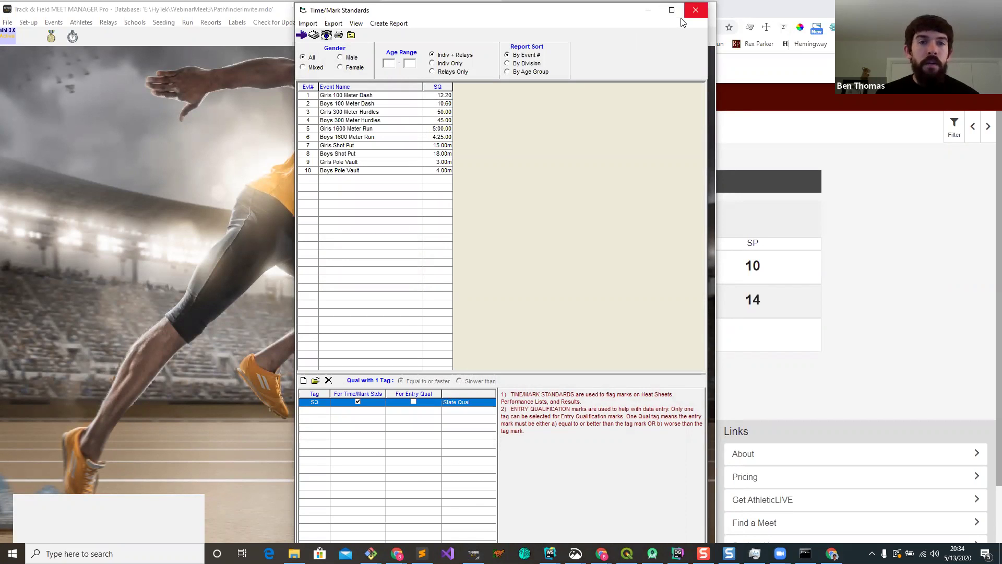
click(695, 10)
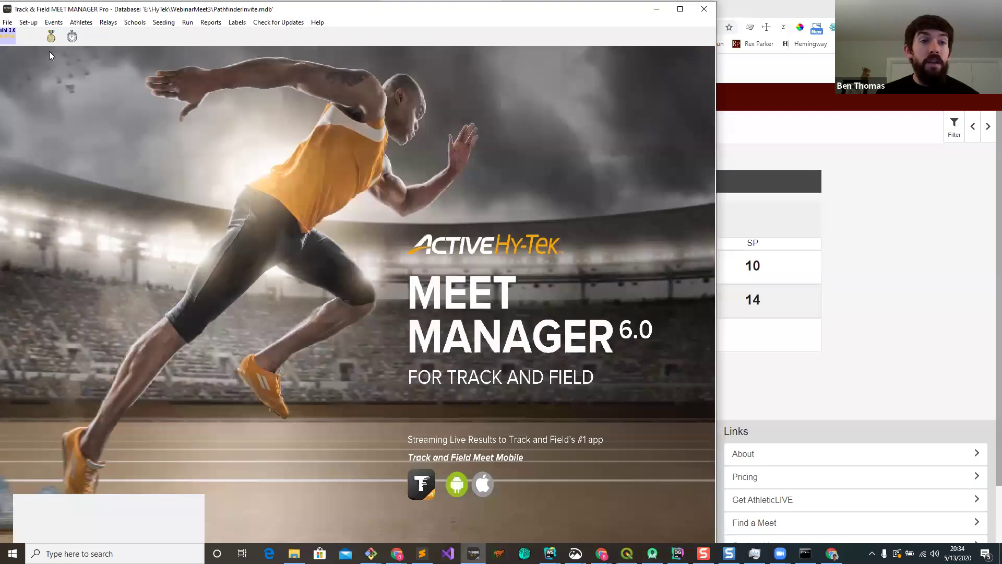
click(844, 220)
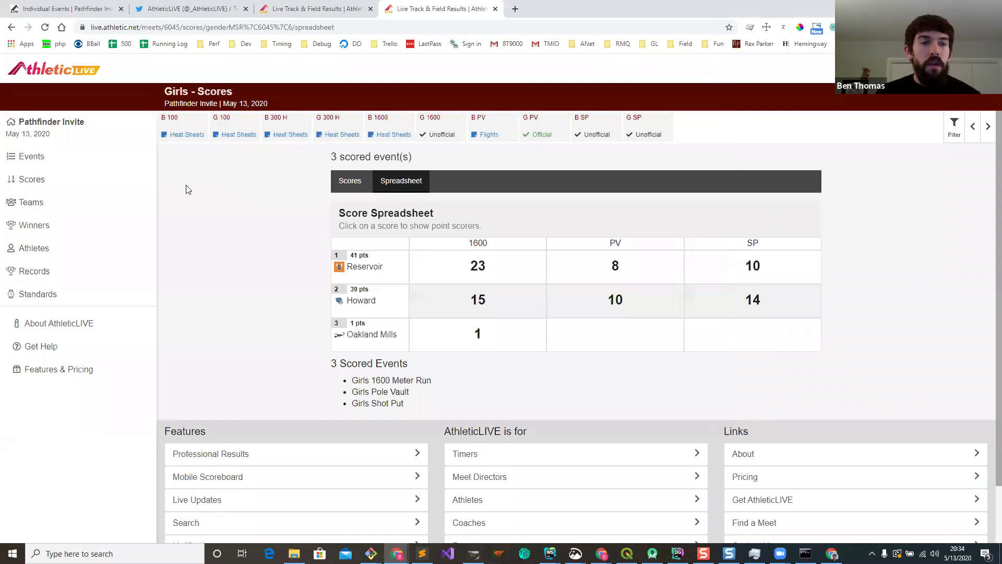
Step: Open the meet records, then the Boys Shot Put results, highlighting the Meet (20.00m) and State Qual (18.00m) flags
click(54, 277)
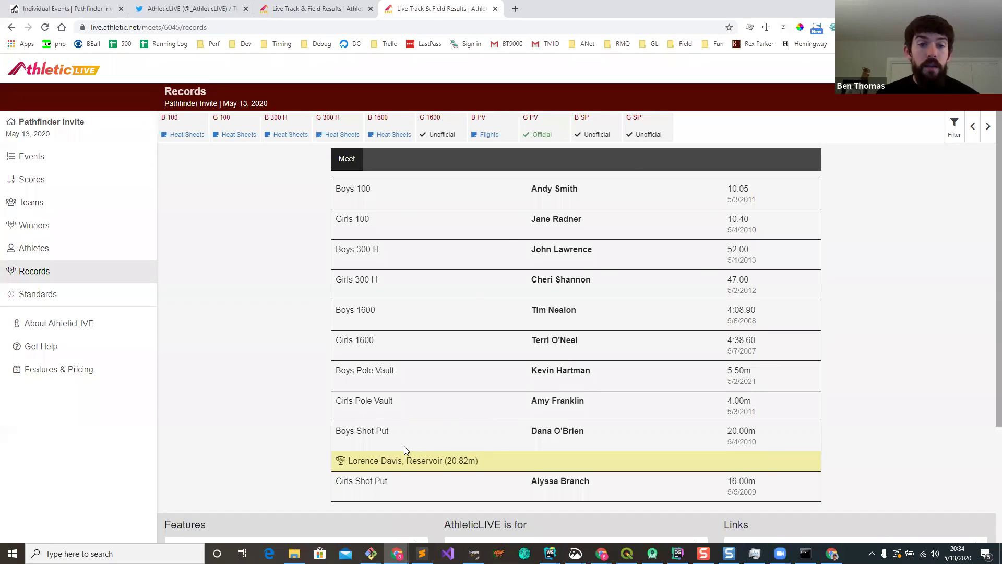
click(598, 127)
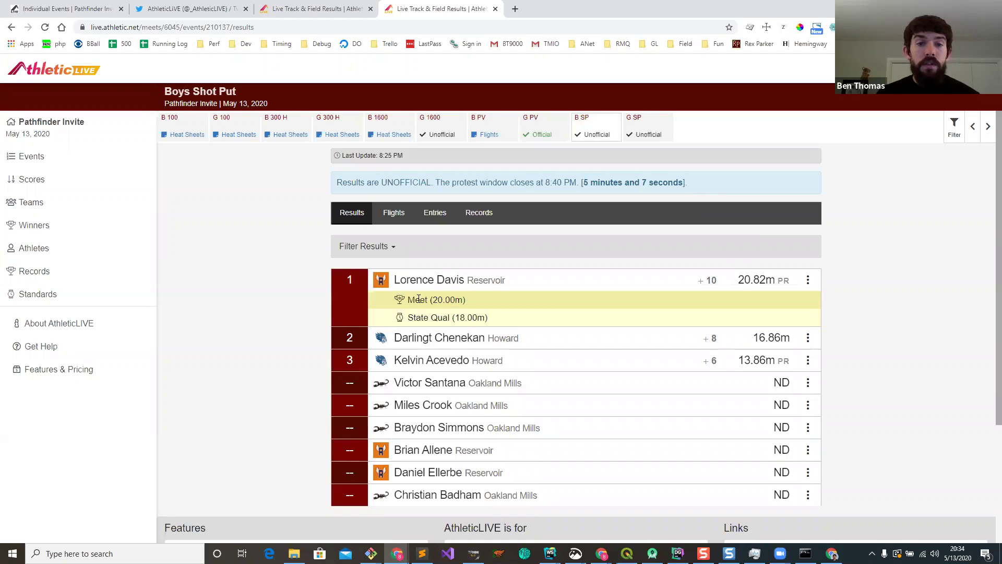
drag(408, 299, 457, 300)
click(470, 299)
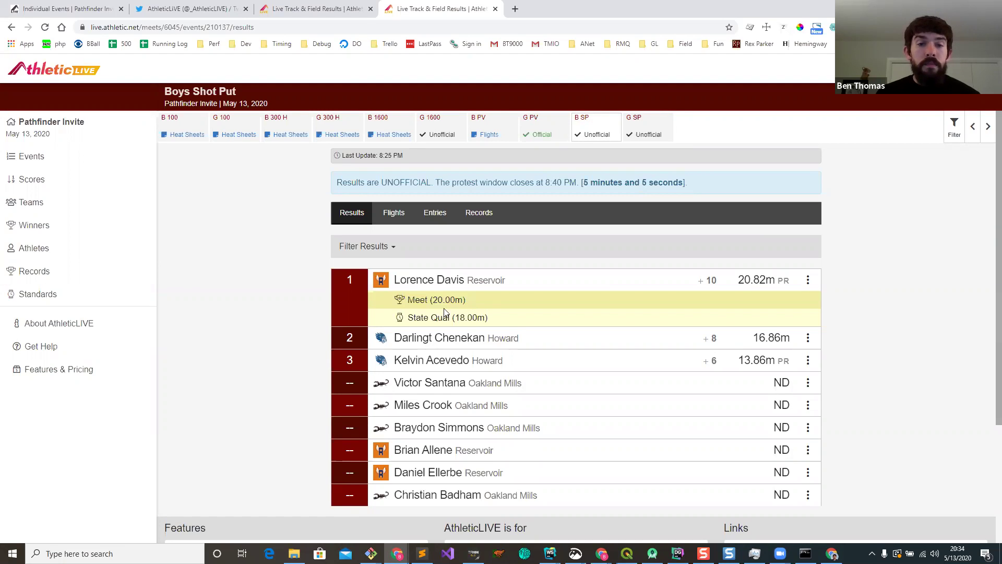
triple_click(455, 322)
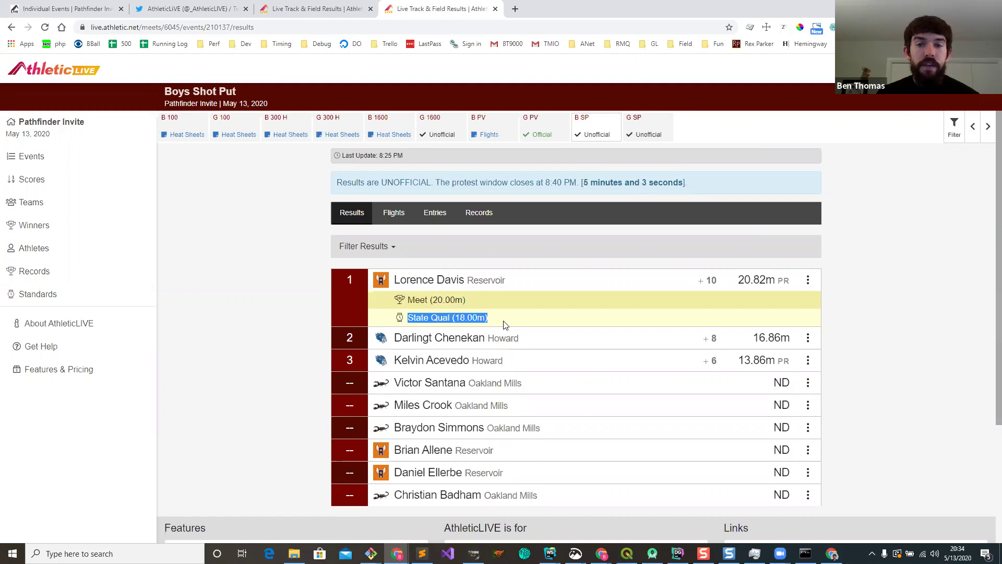
click(503, 325)
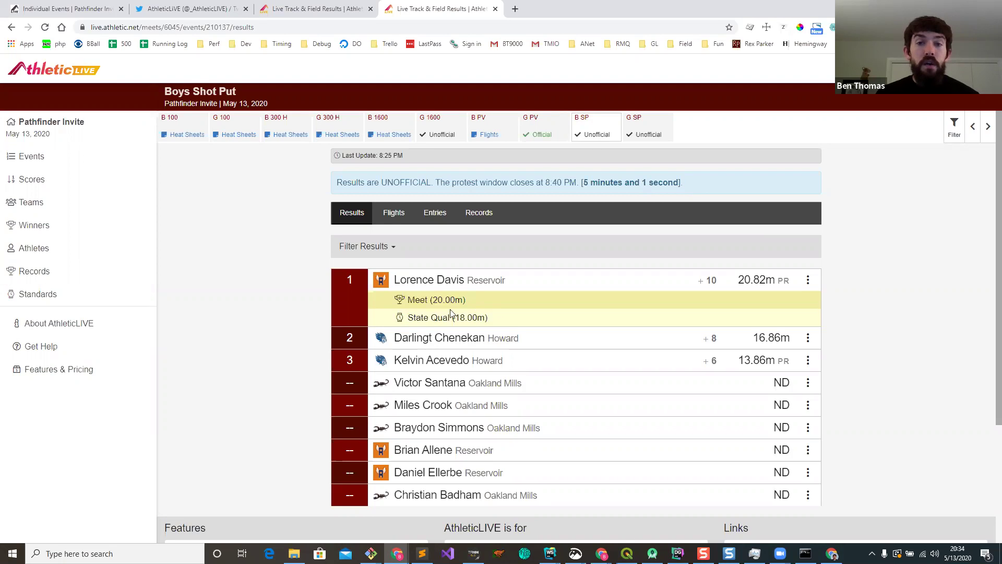
Step: View the winning thrower's 20.82m result details, then go to the Standards page
click(808, 280)
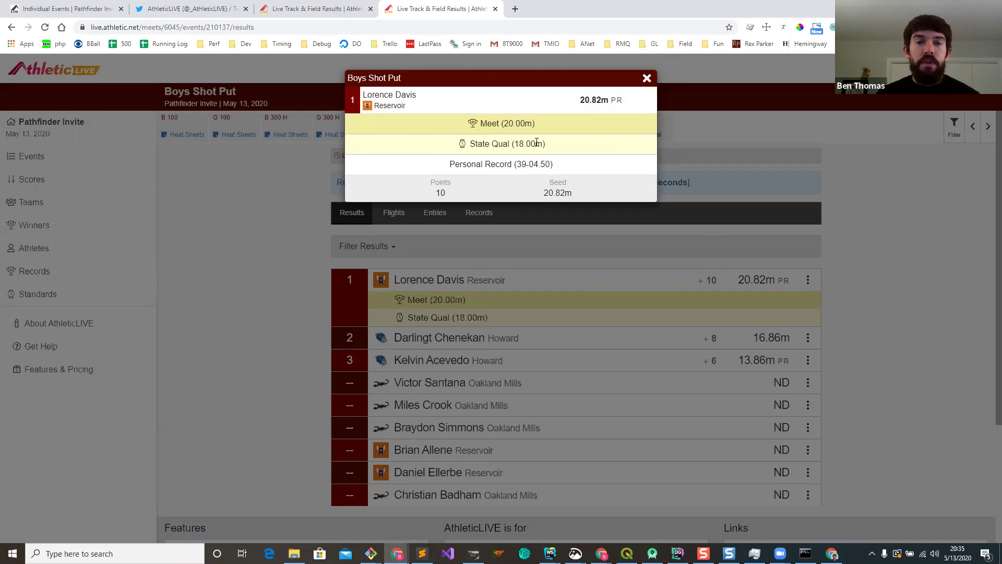
click(647, 79)
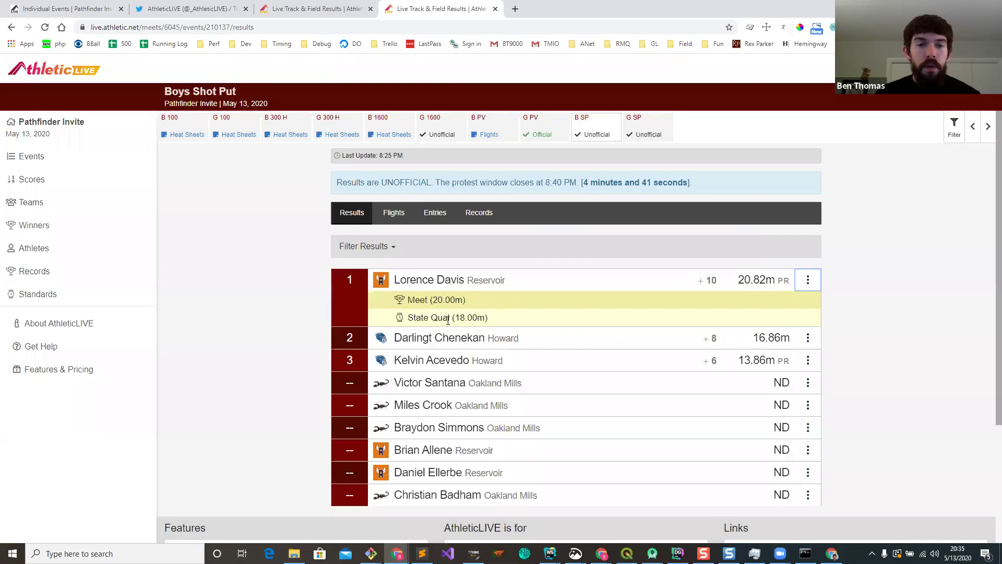
click(73, 299)
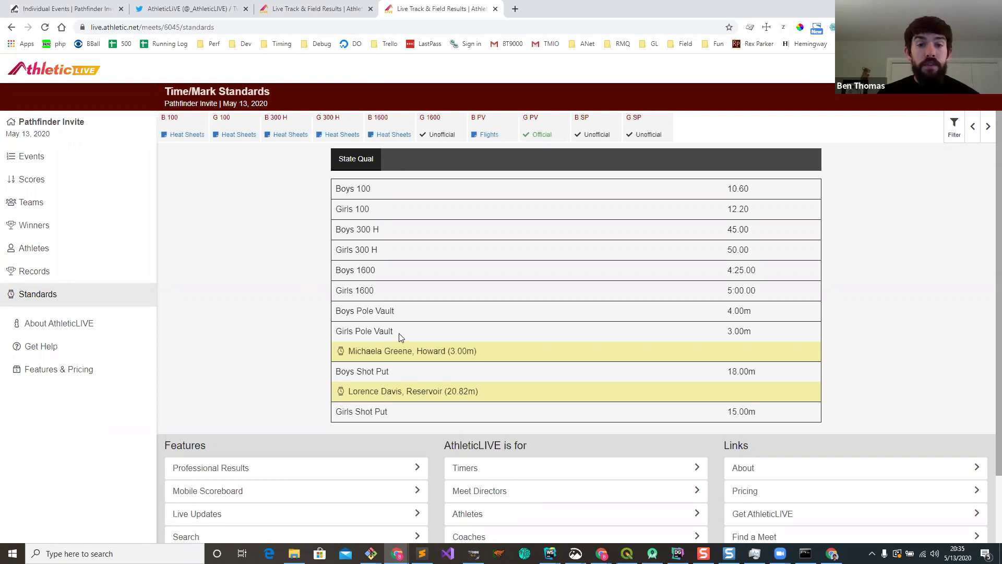
Step: Show the Boys Shot Put Records tab with the 20.00m meet record and 18.00m State Qual, then switch to Google Slides
drag(460, 351, 476, 352)
click(474, 351)
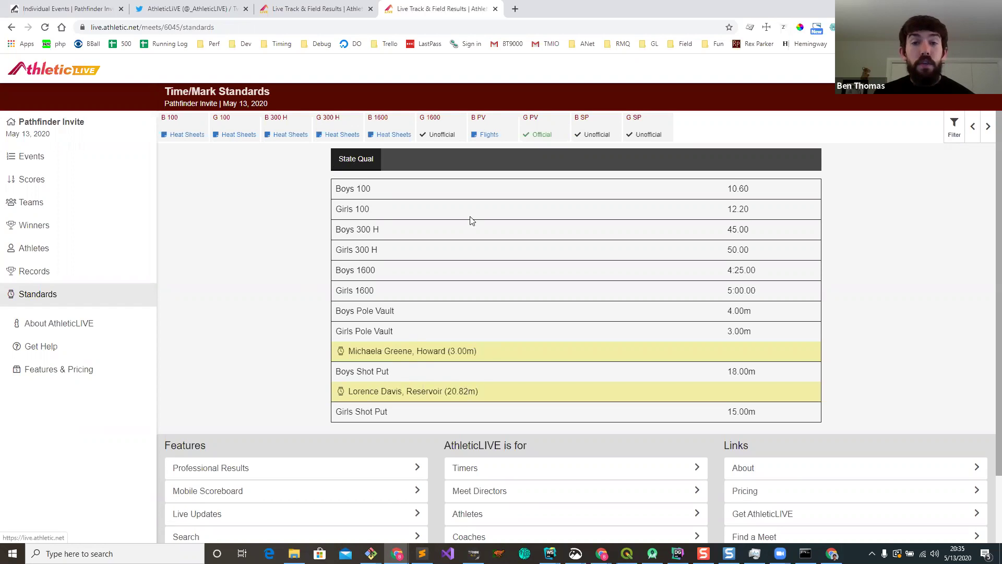
click(597, 137)
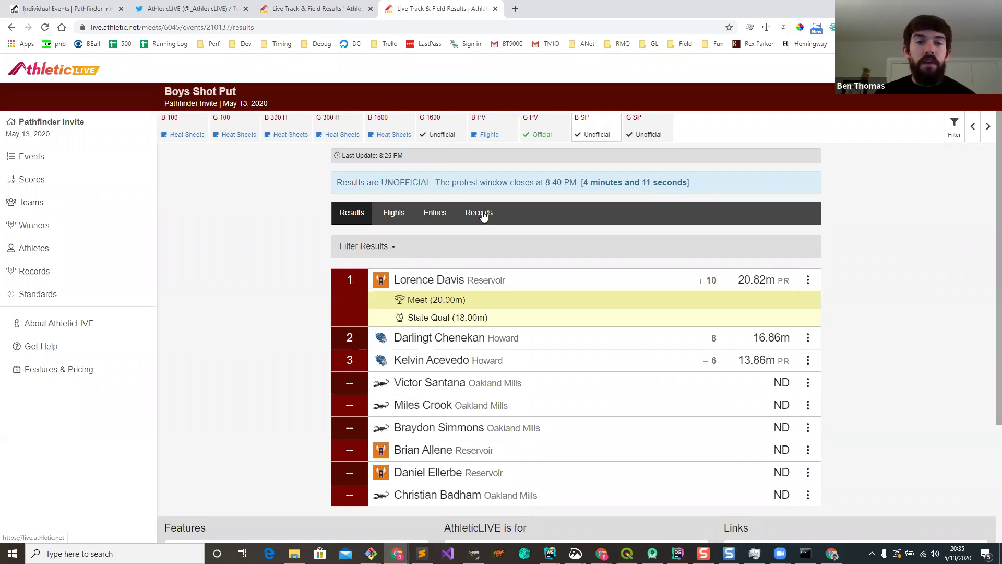
click(480, 213)
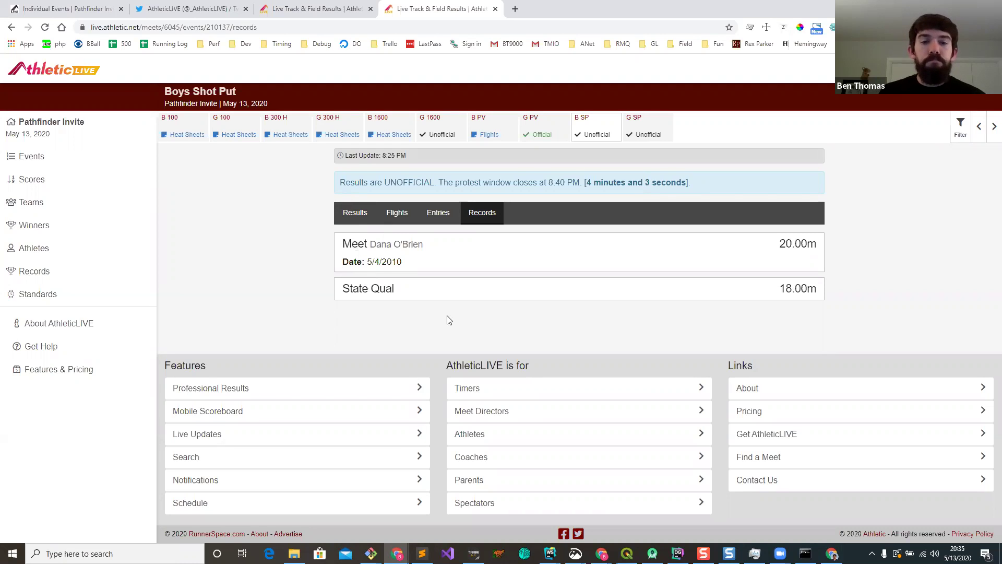
mouse_move(396, 552)
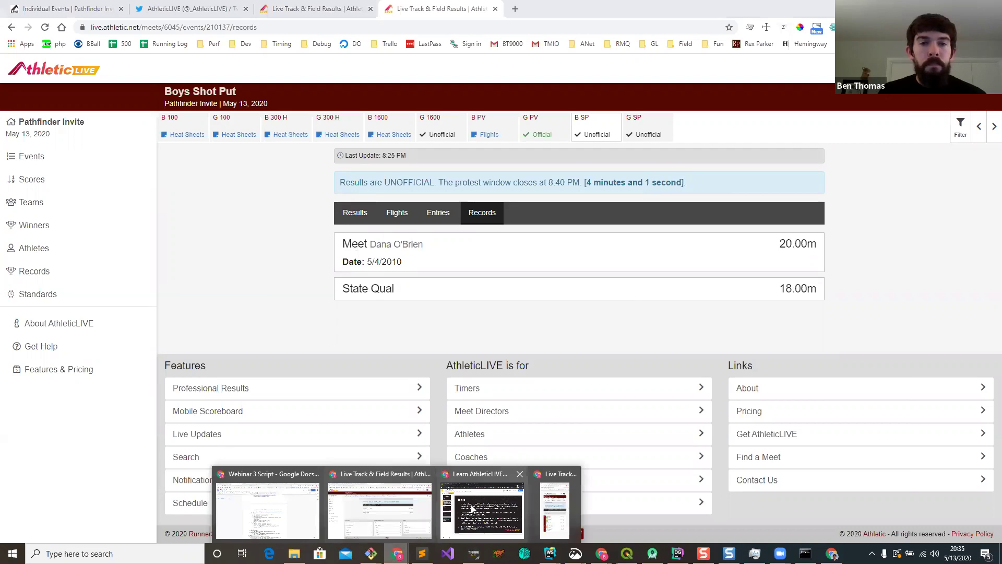
click(470, 514)
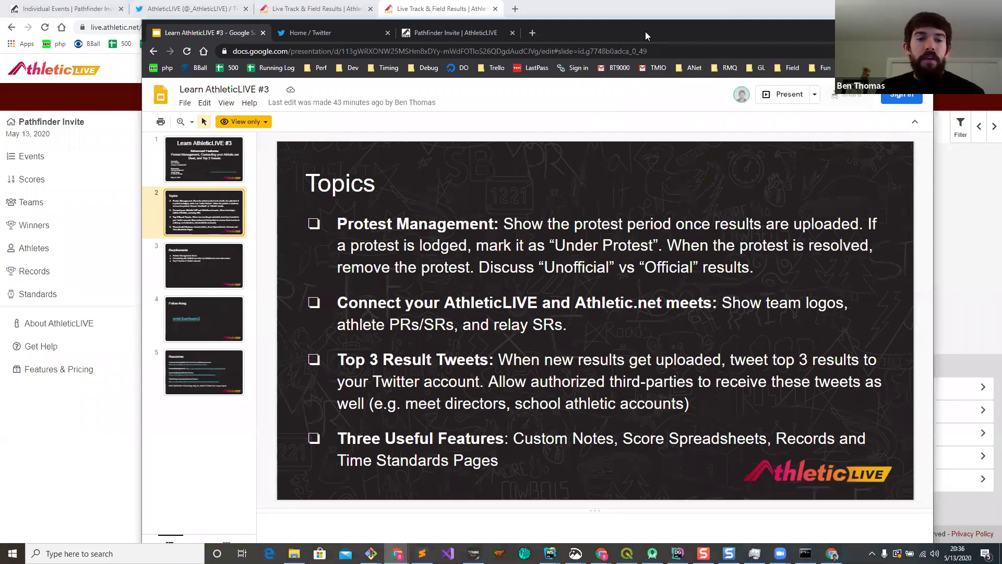
Step: Reposition the Slides window and go to slide 5, the Resources slide of 'Learn AthleticLIVE #3'
drag(616, 32, 597, 22)
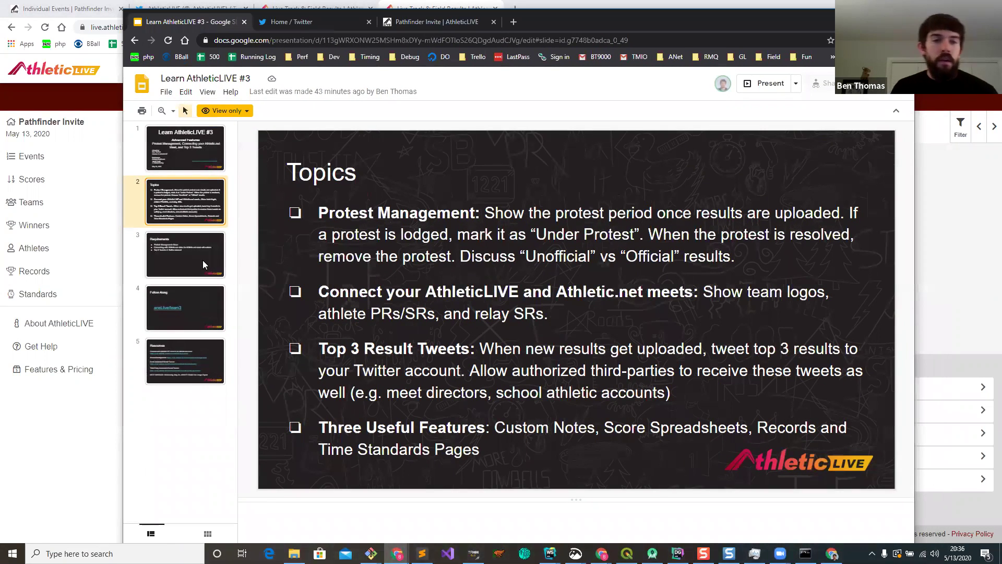
click(174, 366)
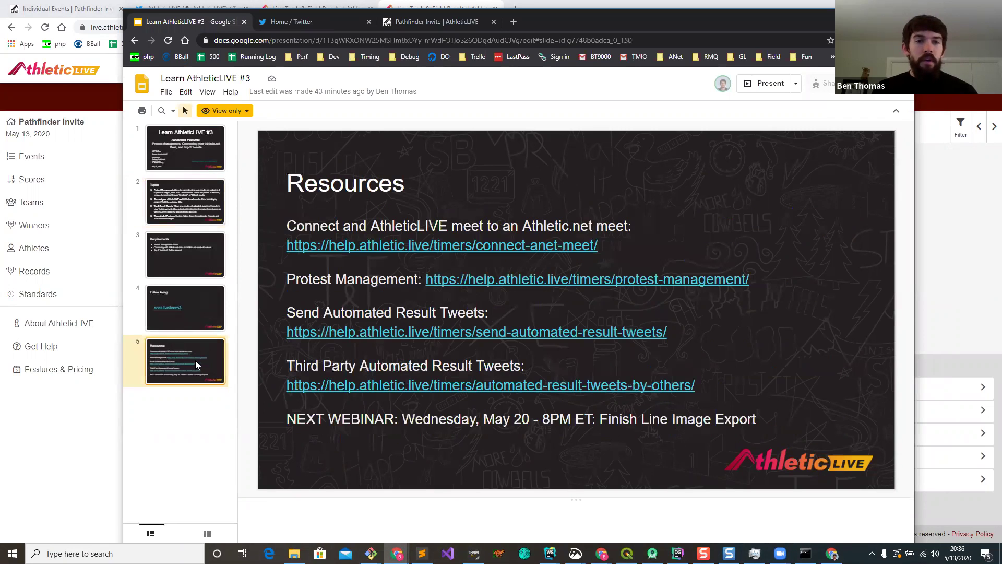